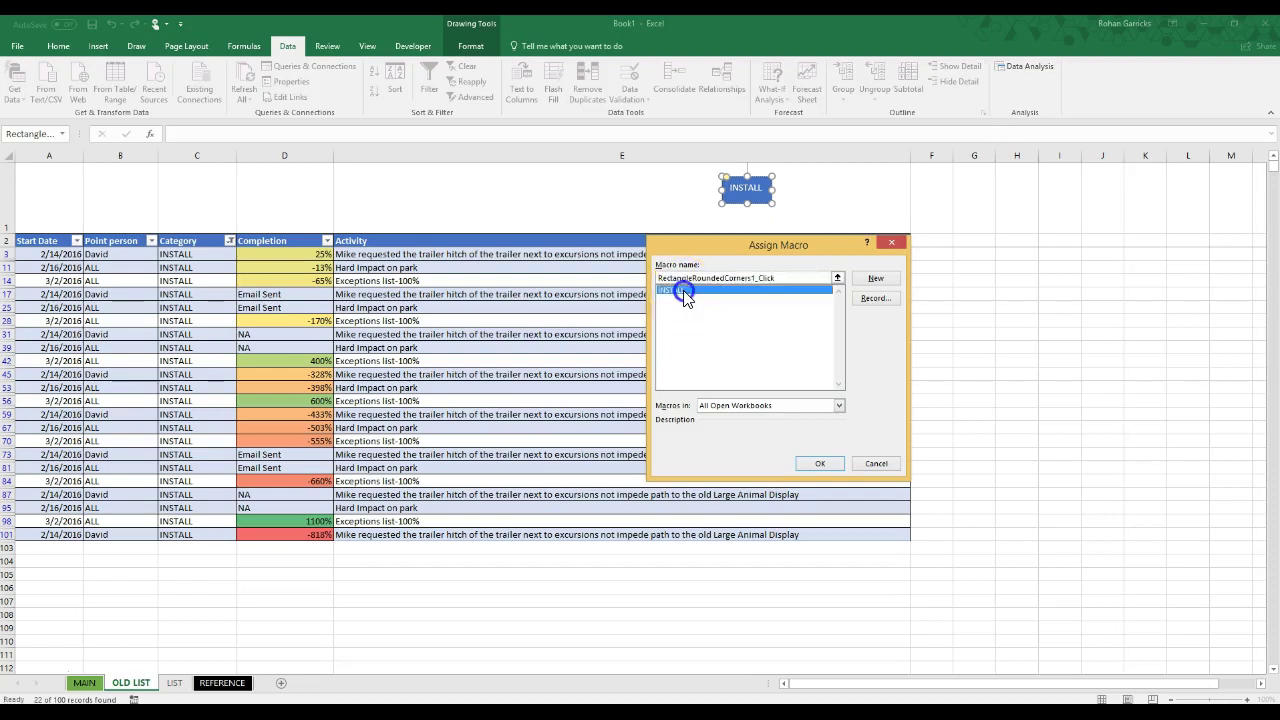
Step: Confirm the INSTALL macro for the INSTALL button and deselect the shape
{"action": "left_click", "coordinate": [826, 472]}
{"action": "left_click", "coordinate": [621, 210]}
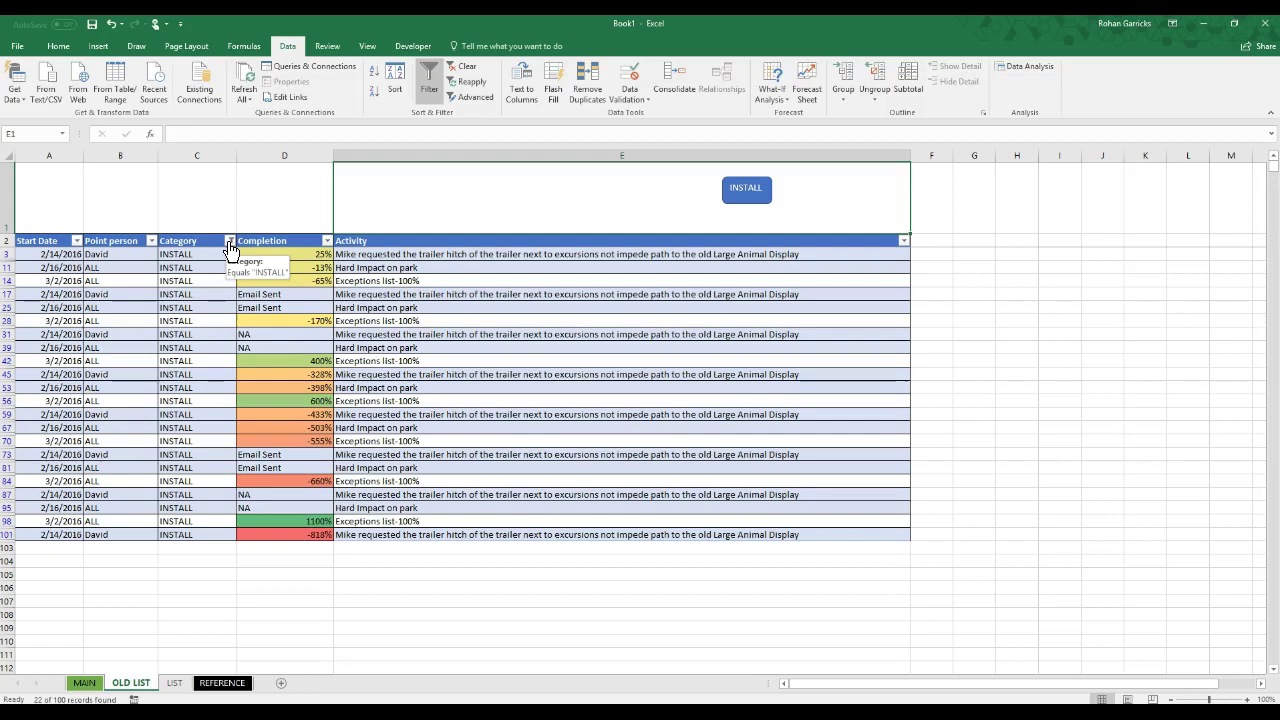
{"action": "left_click", "coordinate": [229, 241]}
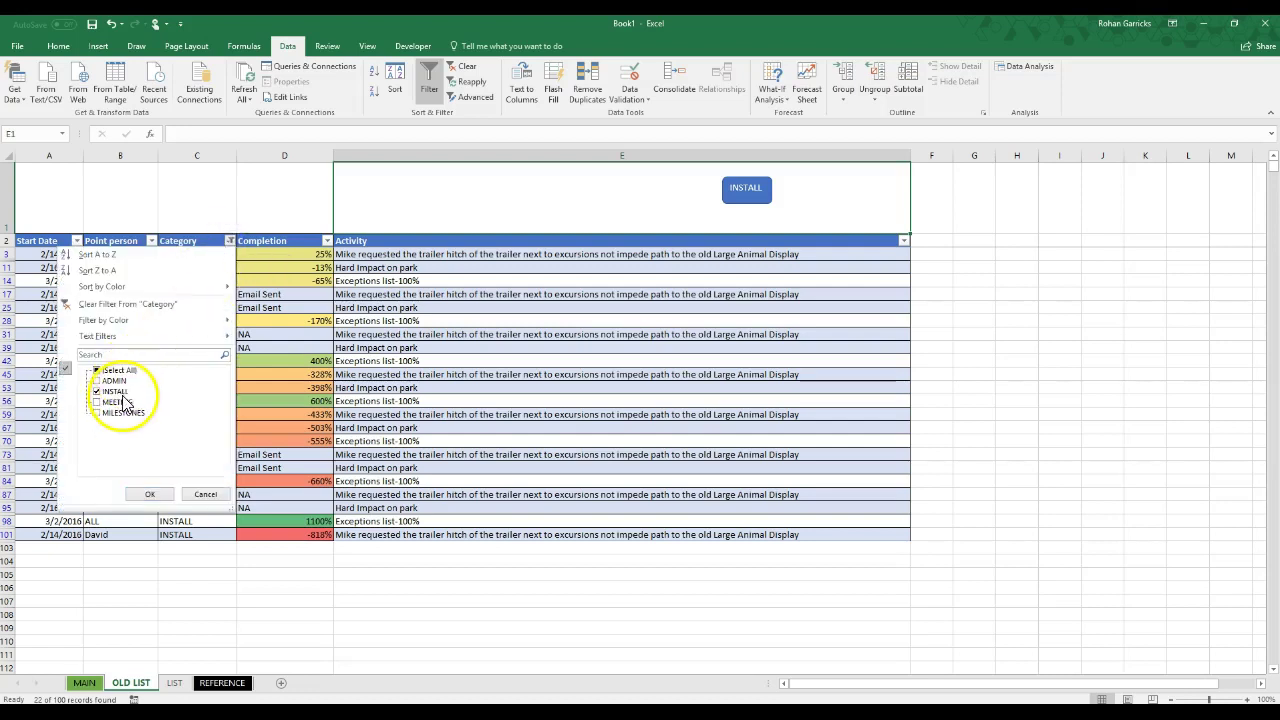
{"action": "left_click", "coordinate": [532, 340]}
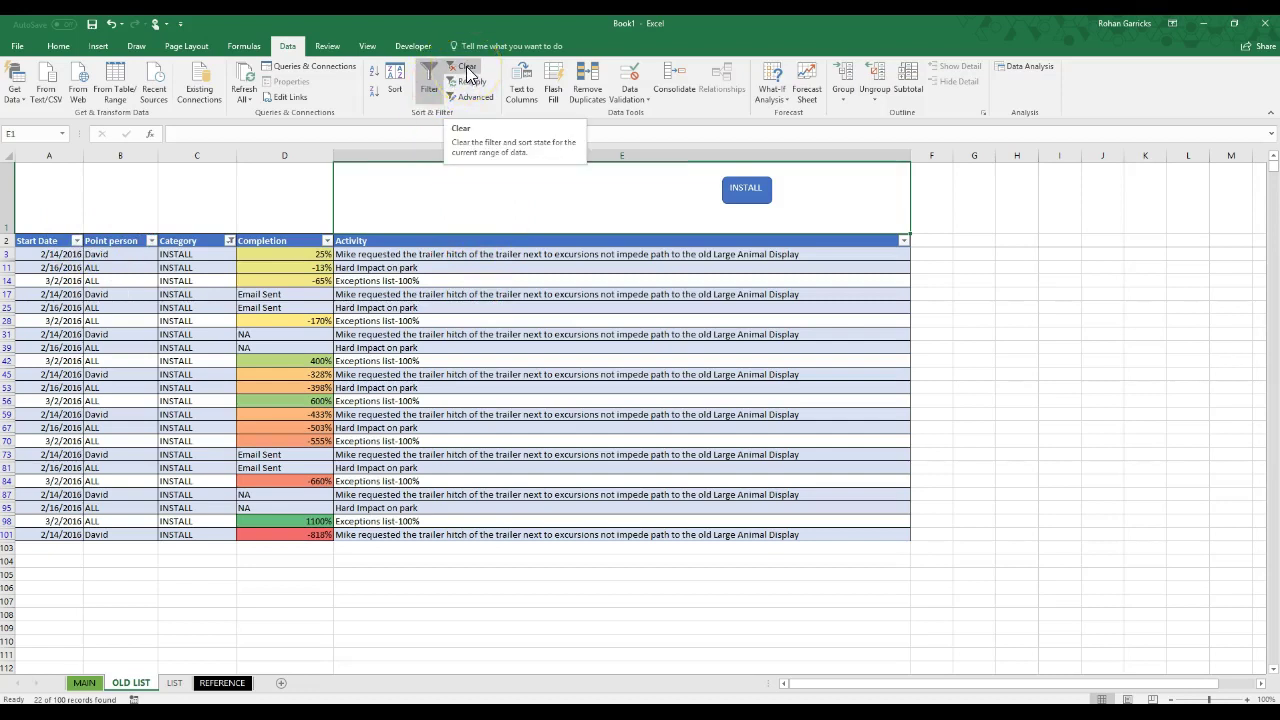
{"action": "left_click", "coordinate": [466, 70]}
{"action": "scroll", "coordinate": [437, 411], "scroll_direction": "down", "scroll_amount": 5}
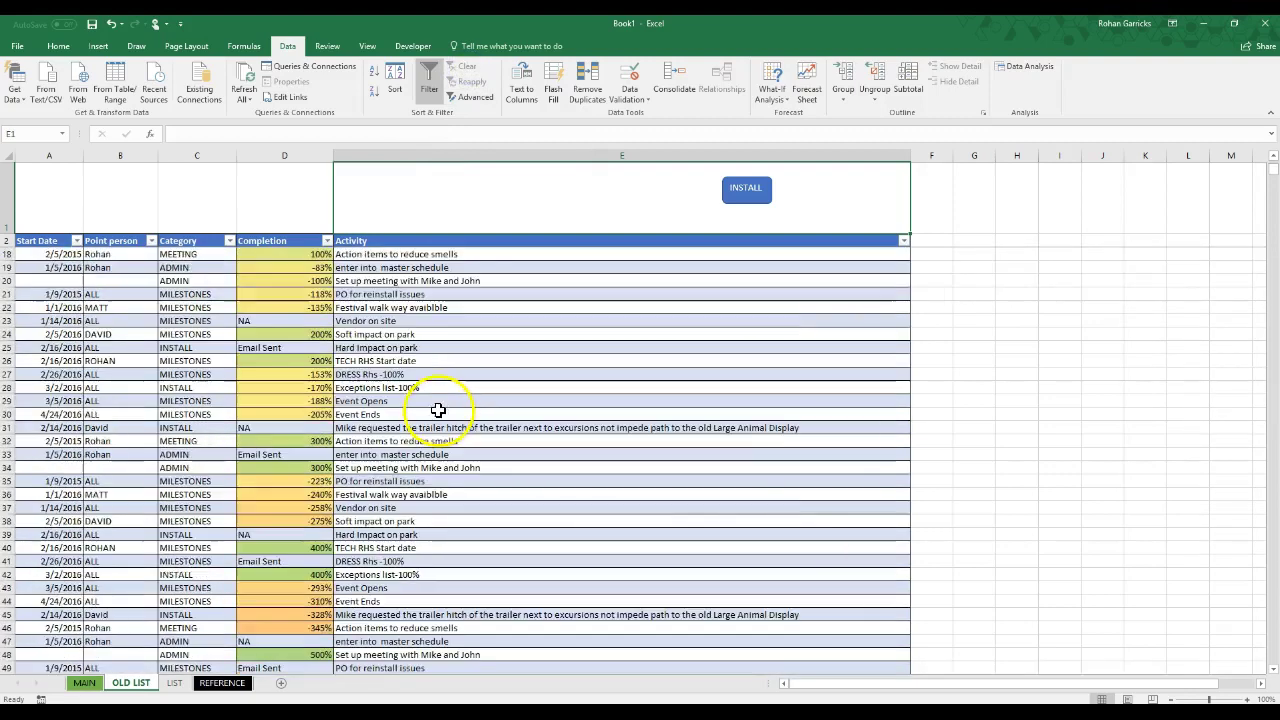
{"action": "scroll", "coordinate": [437, 411], "scroll_direction": "up", "scroll_amount": 5}
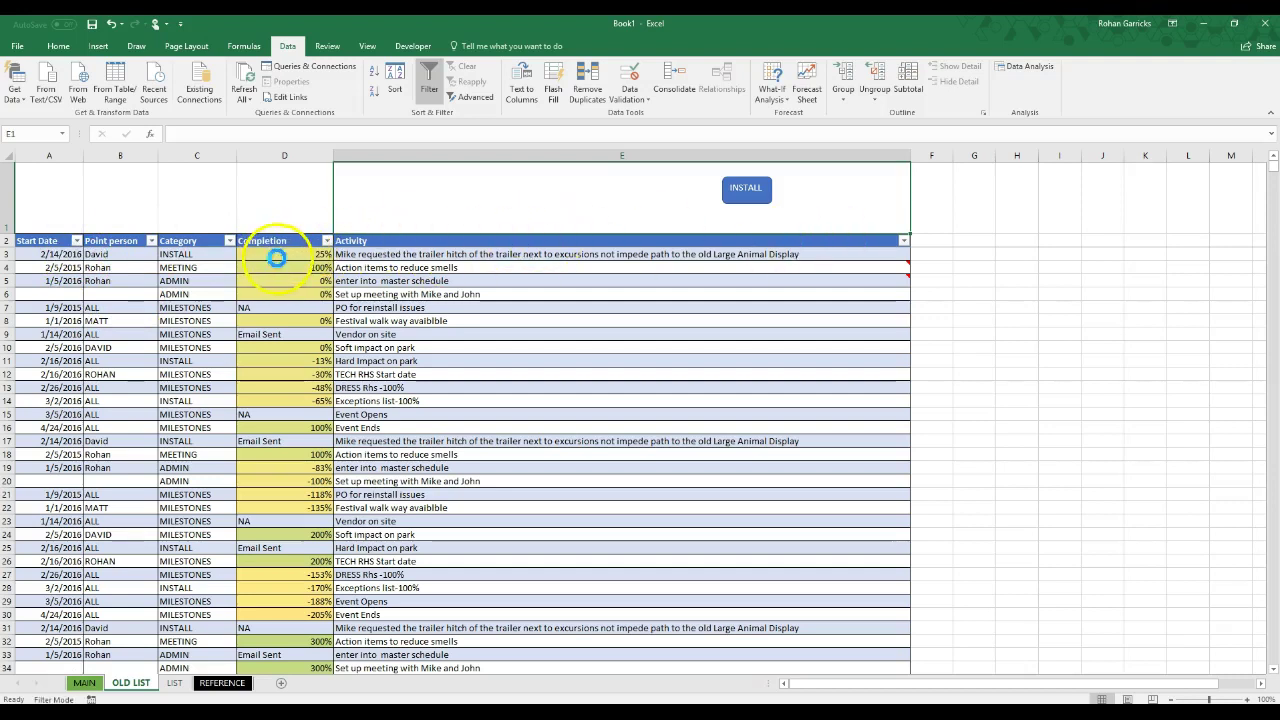
{"action": "left_click", "coordinate": [276, 258]}
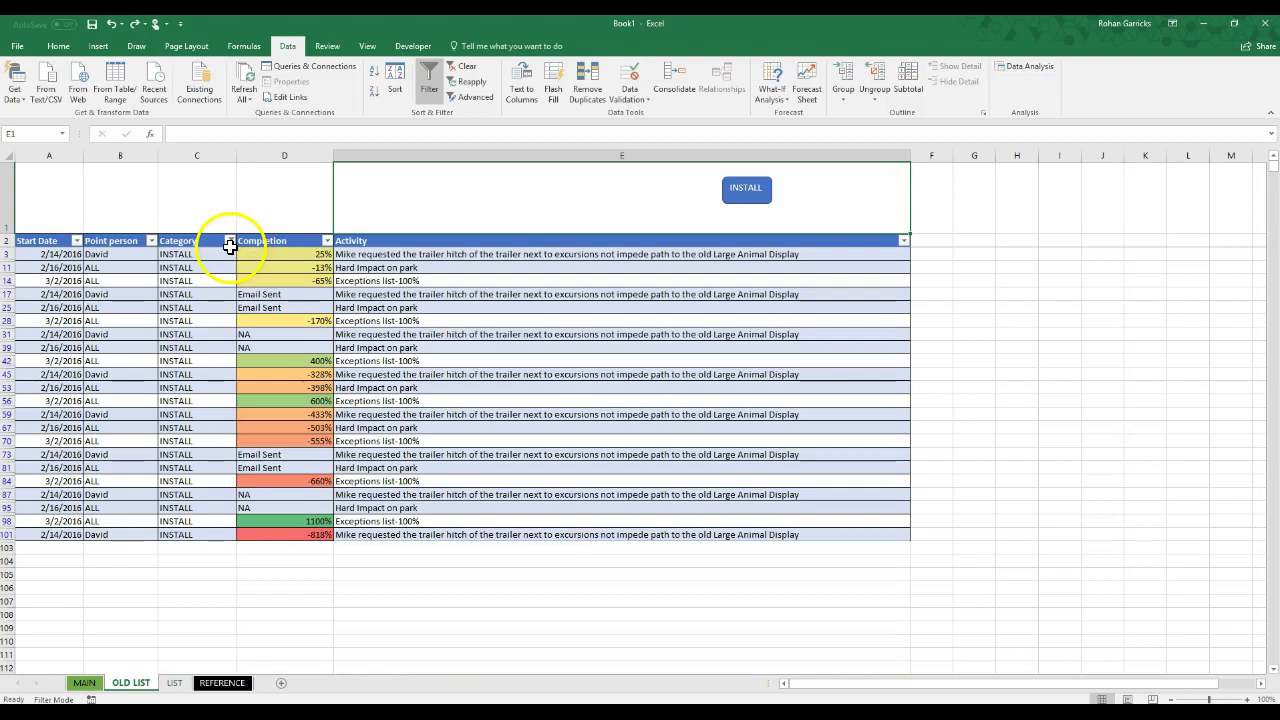
Step: Filter the Category column to INSTALL only, then clear the filter again
{"action": "left_click", "coordinate": [136, 27]}
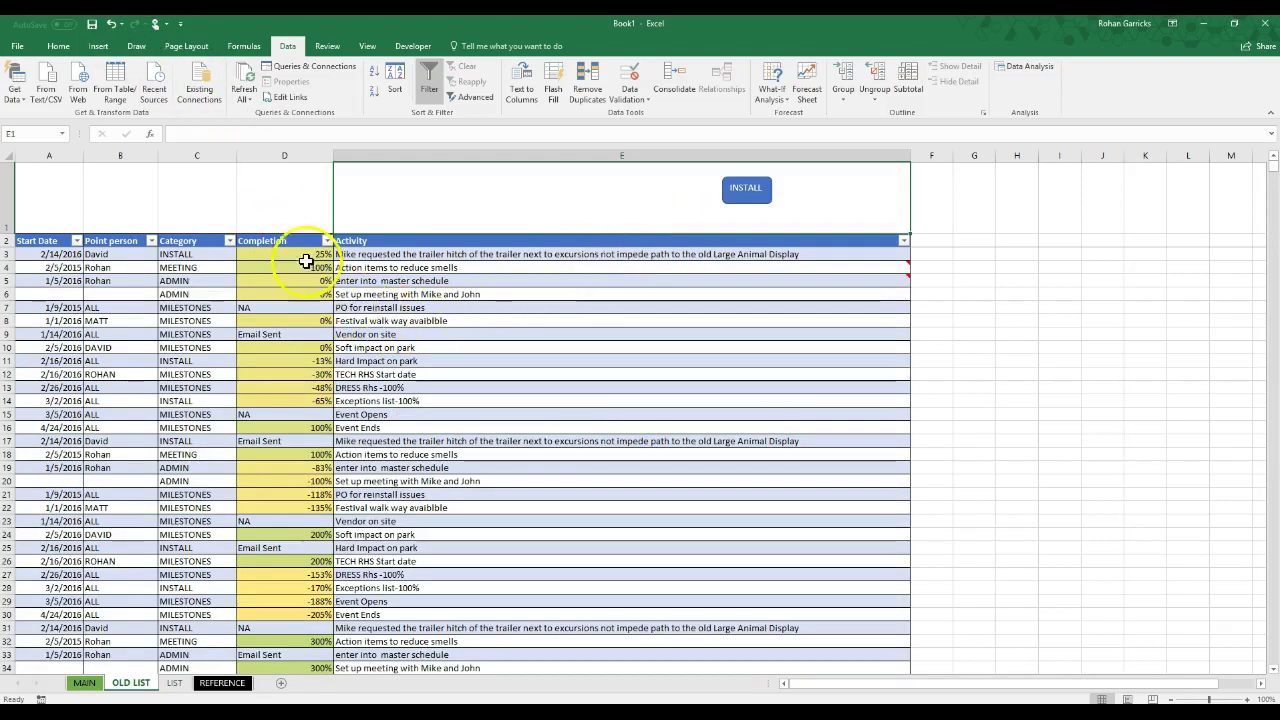
{"action": "left_click", "coordinate": [229, 241]}
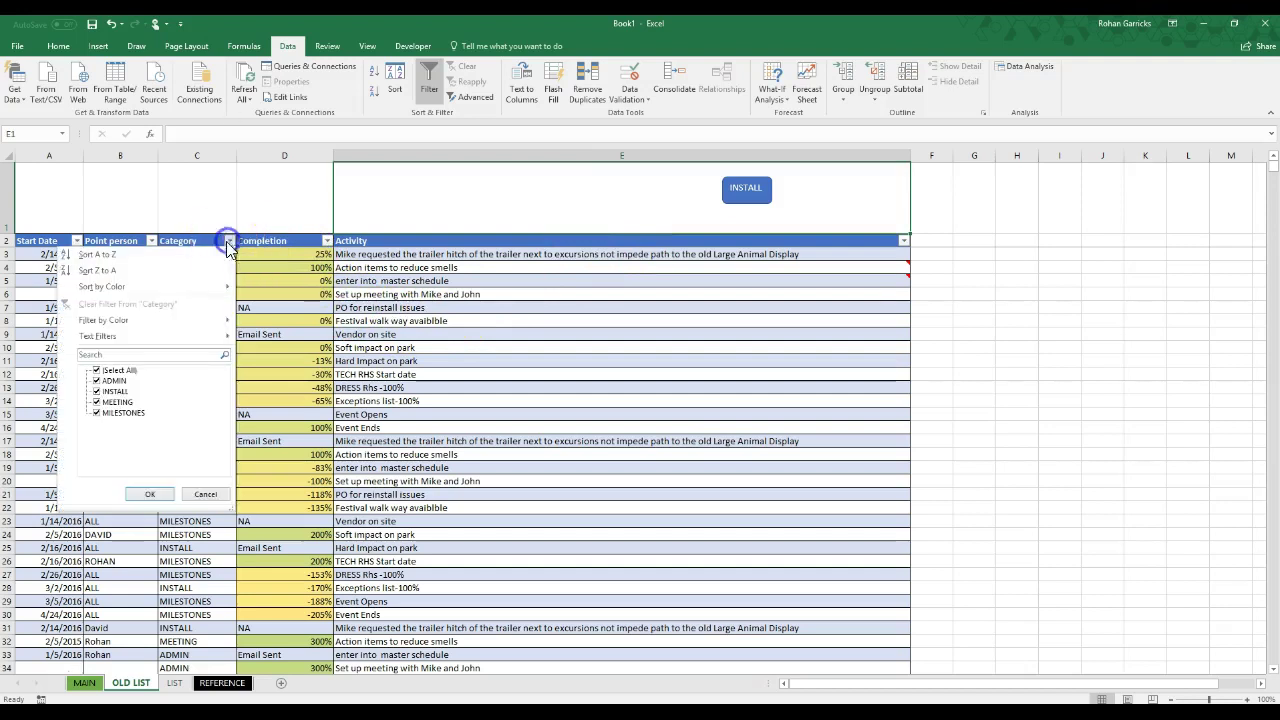
{"action": "left_click", "coordinate": [105, 371]}
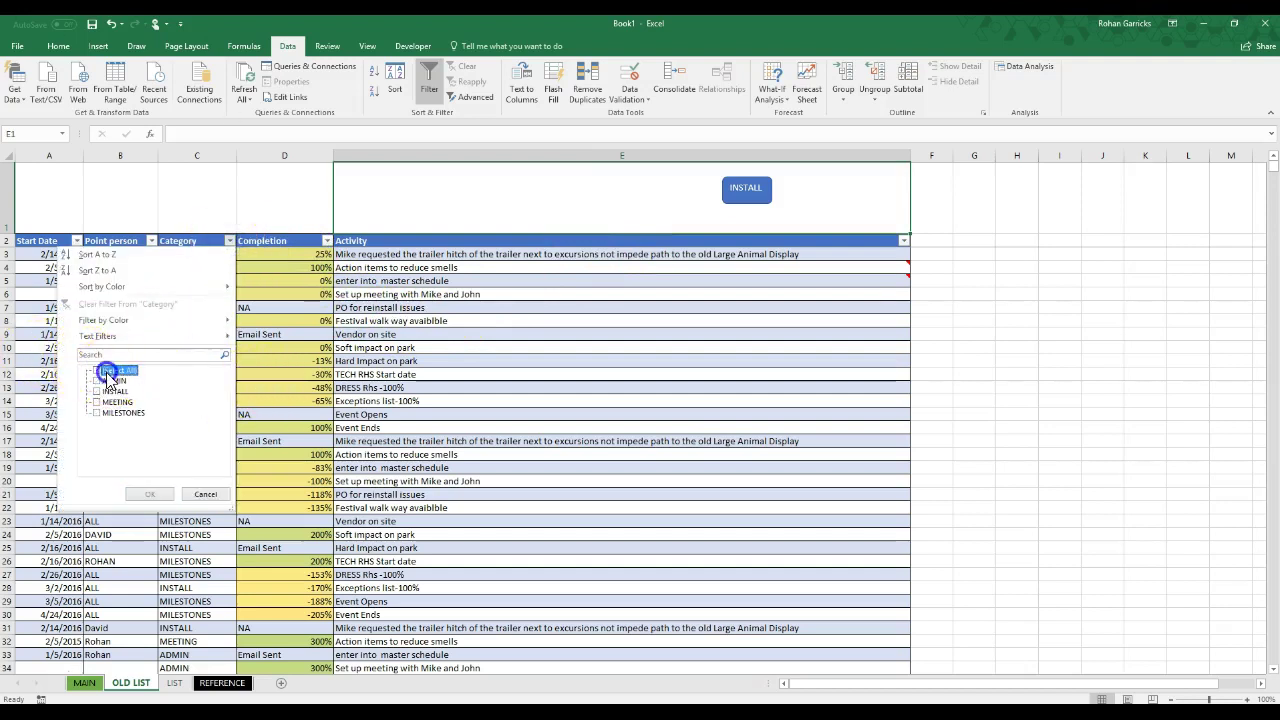
{"action": "left_click", "coordinate": [97, 391]}
{"action": "left_click", "coordinate": [147, 494]}
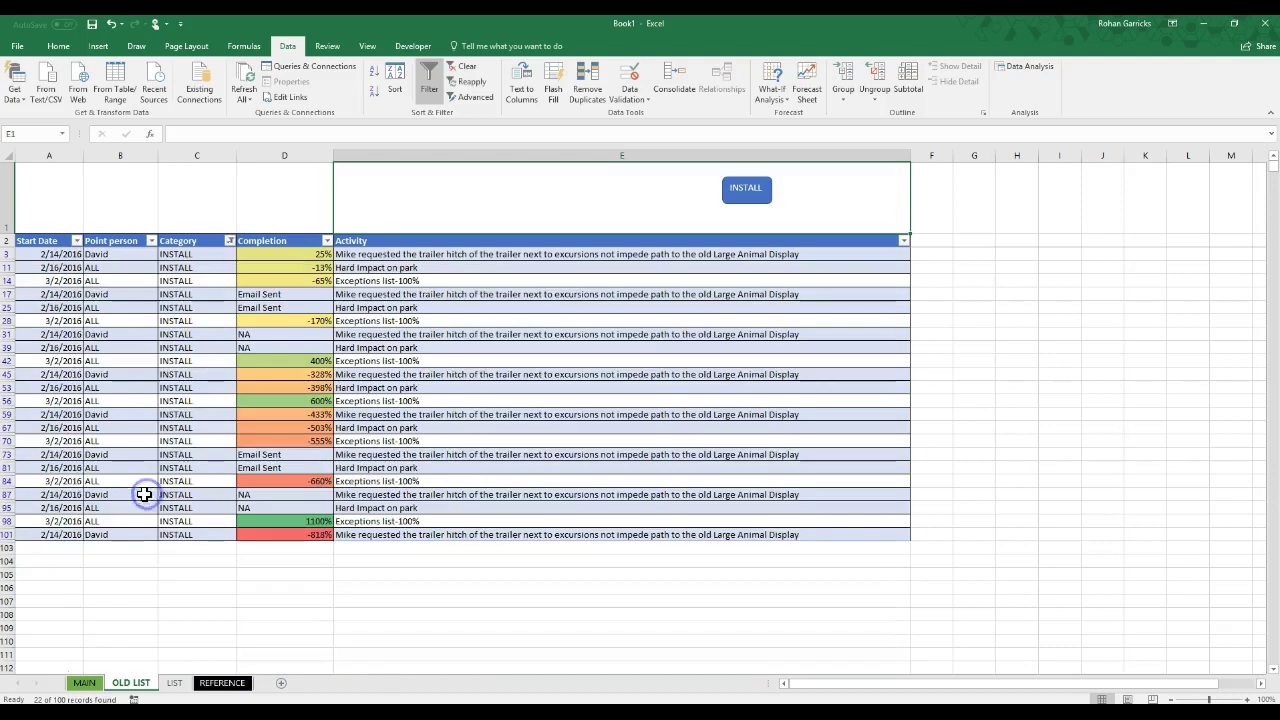
{"action": "left_click", "coordinate": [467, 68]}
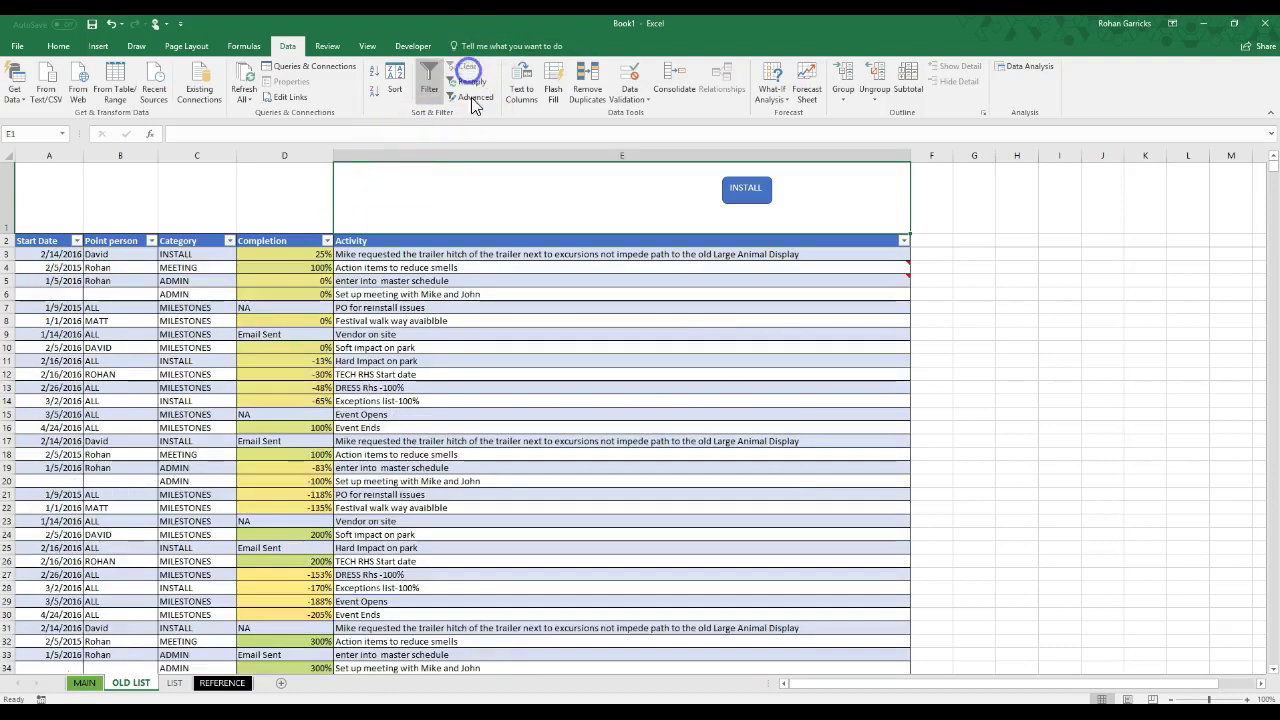
Step: Test the INSTALL button, then clear the filter so every row shows
{"action": "left_click", "coordinate": [745, 190]}
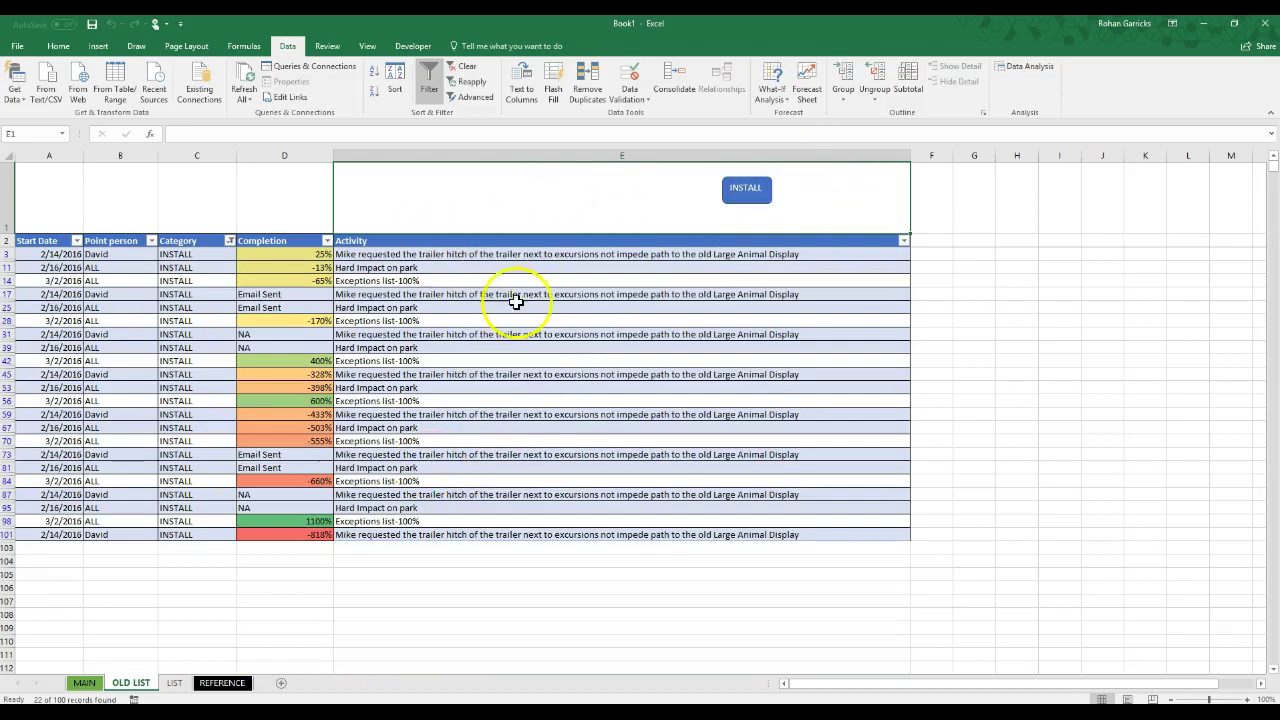
{"action": "left_click", "coordinate": [467, 68]}
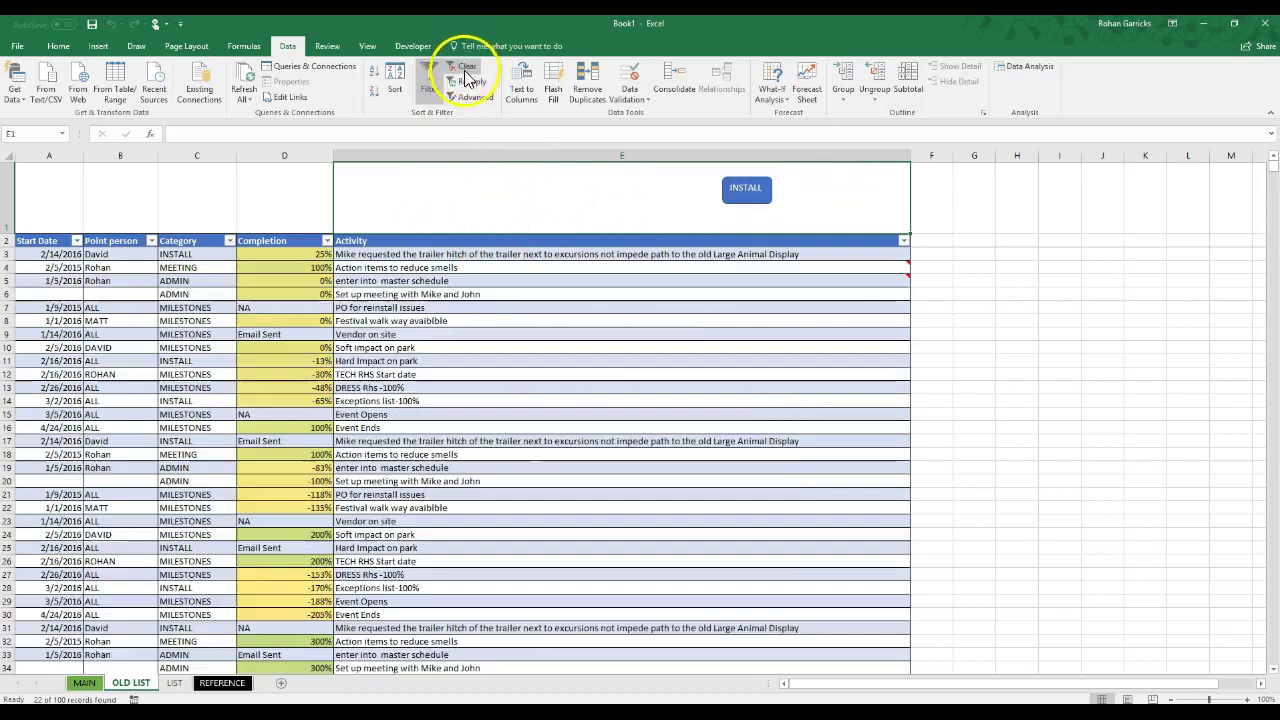
{"action": "scroll", "coordinate": [343, 360], "scroll_direction": "down", "scroll_amount": 8}
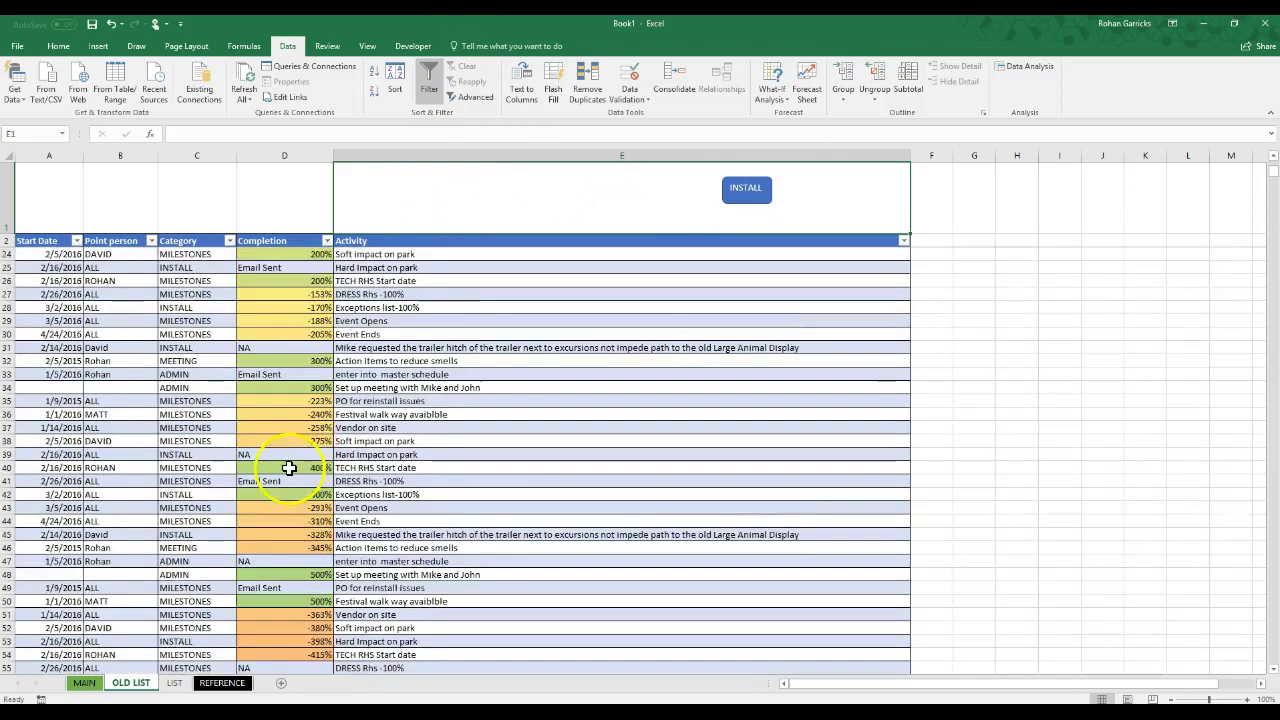
{"action": "scroll", "coordinate": [160, 400], "scroll_direction": "up", "scroll_amount": 8}
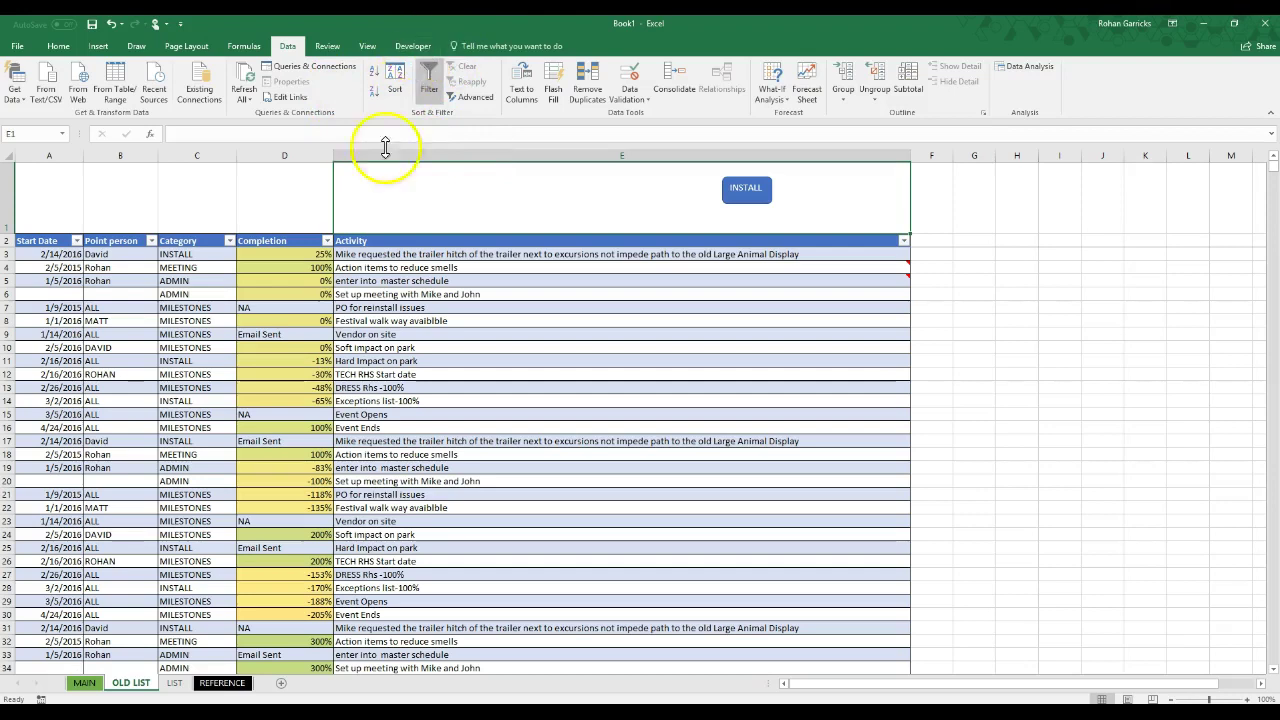
Step: Start recording a new macro named after the chosen point person
{"action": "left_click", "coordinate": [413, 46]}
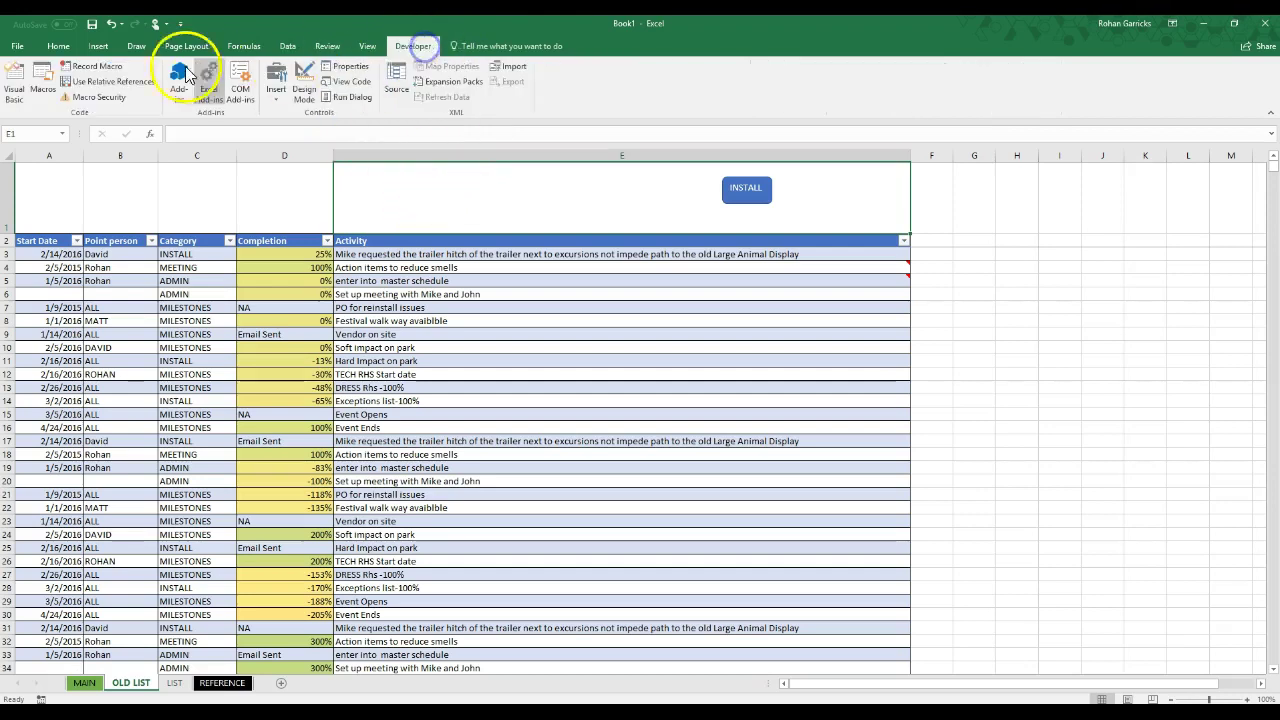
{"action": "left_click", "coordinate": [107, 67]}
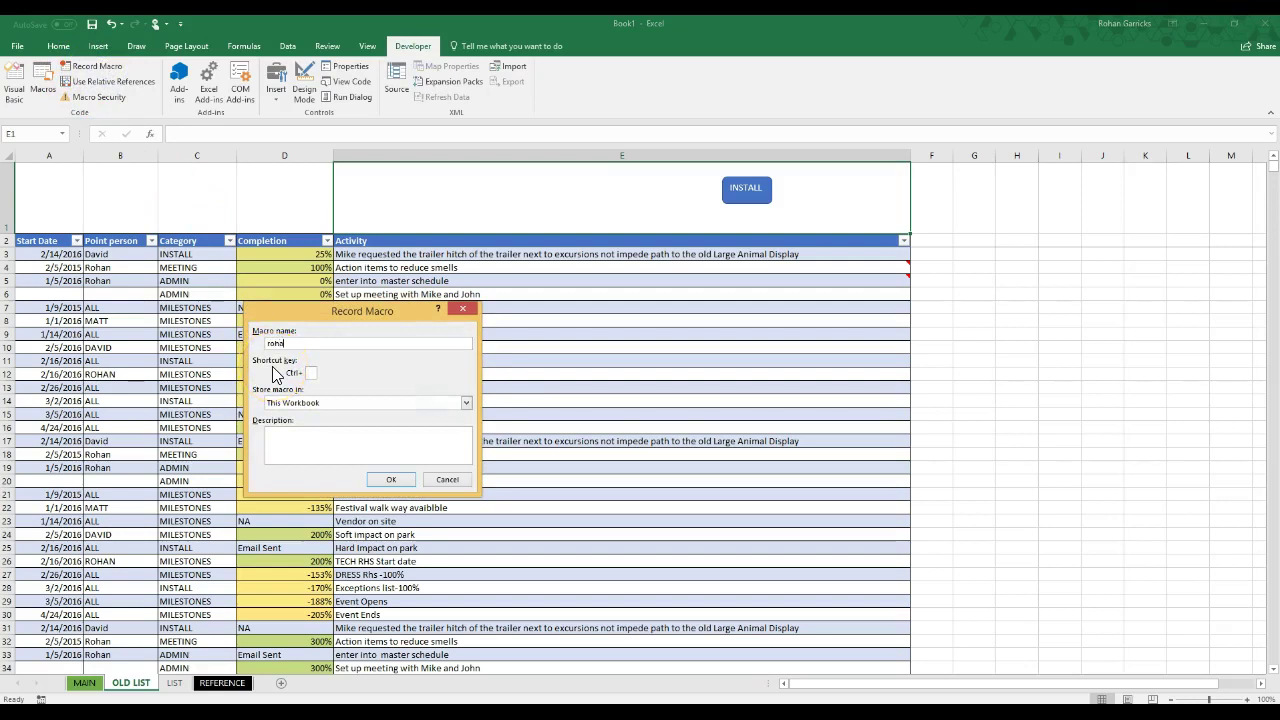
{"action": "type", "text": "ROHAN"}
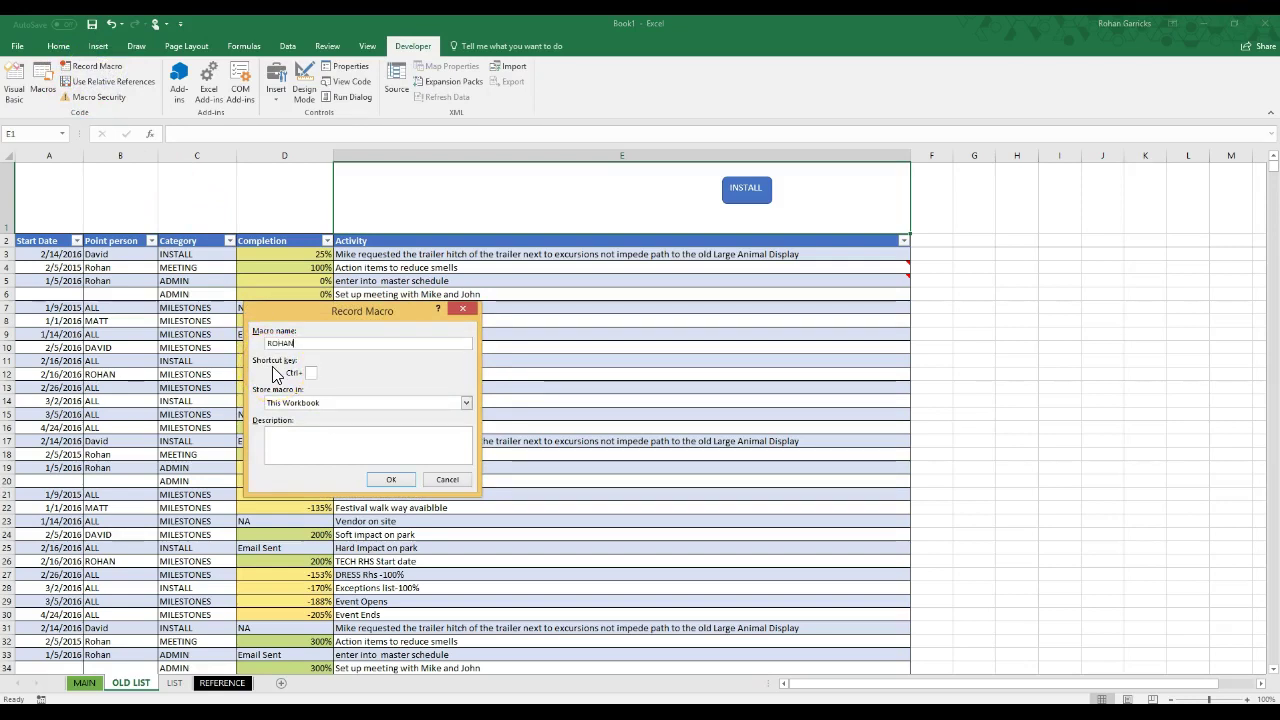
{"action": "left_click", "coordinate": [391, 479]}
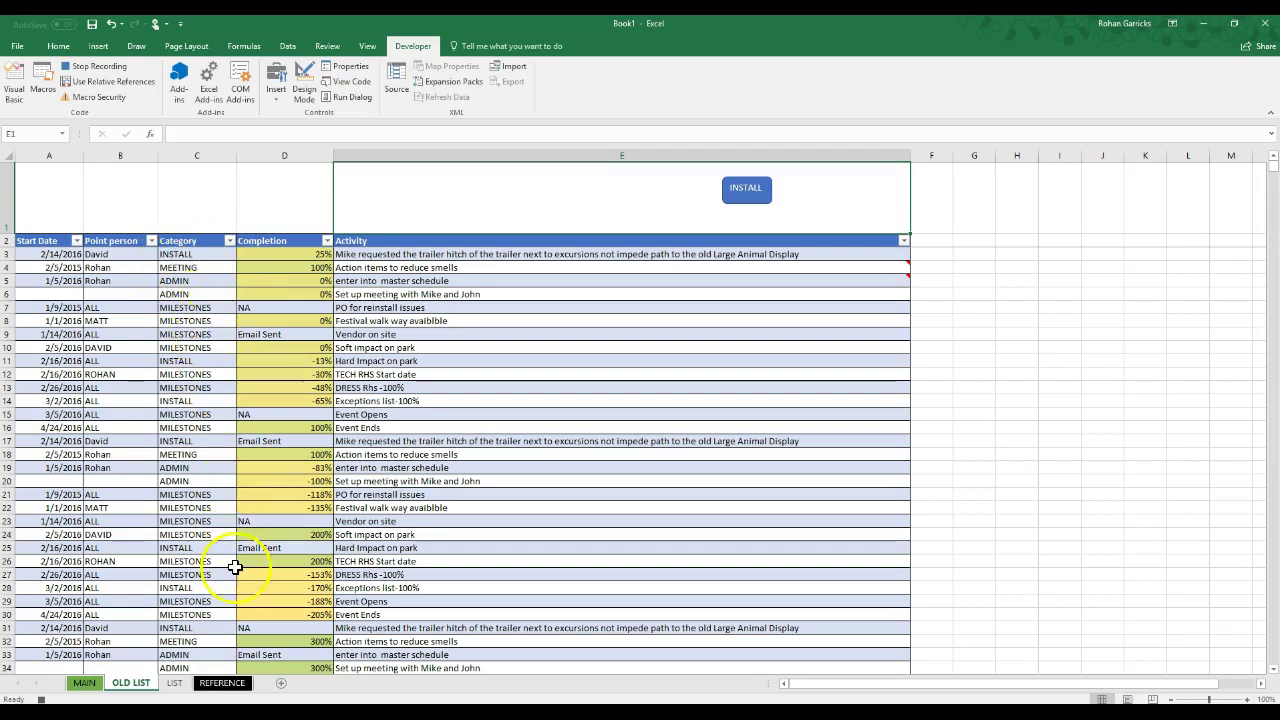
Step: Filter the Point person column to that single person while recording
{"action": "left_click", "coordinate": [151, 242]}
{"action": "left_click", "coordinate": [40, 371]}
{"action": "left_click", "coordinate": [38, 413]}
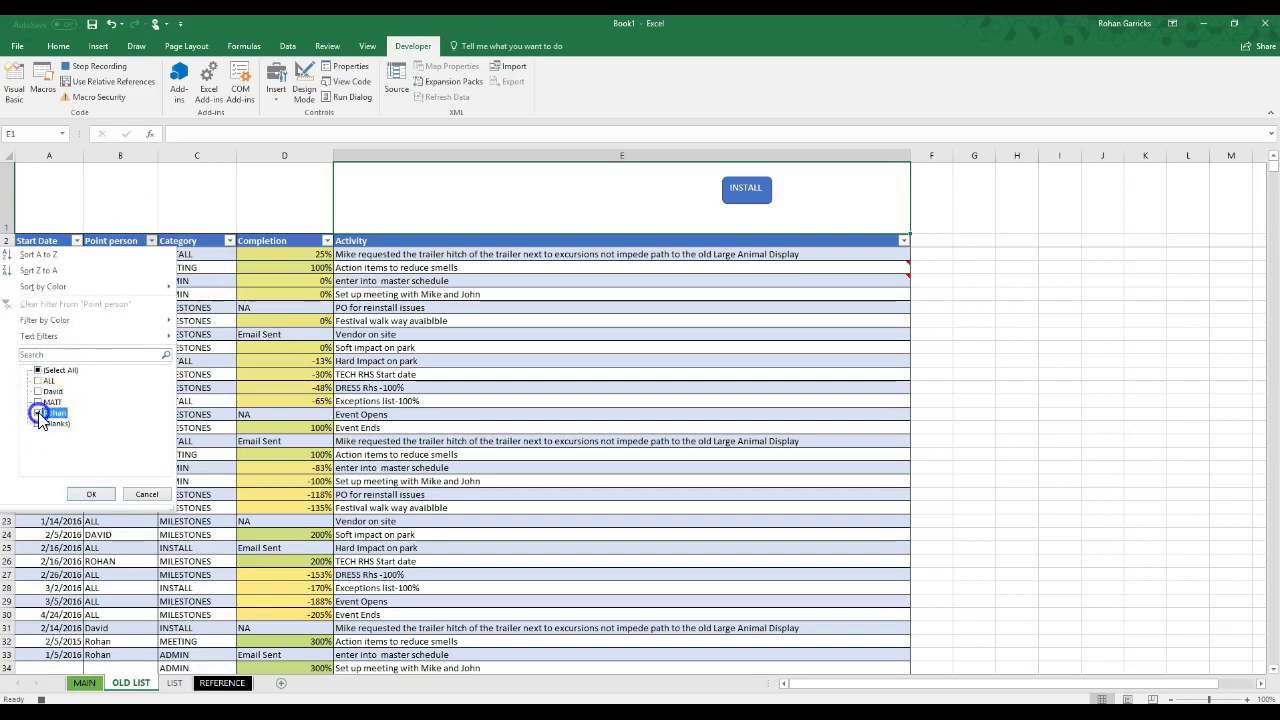
{"action": "left_click", "coordinate": [92, 495]}
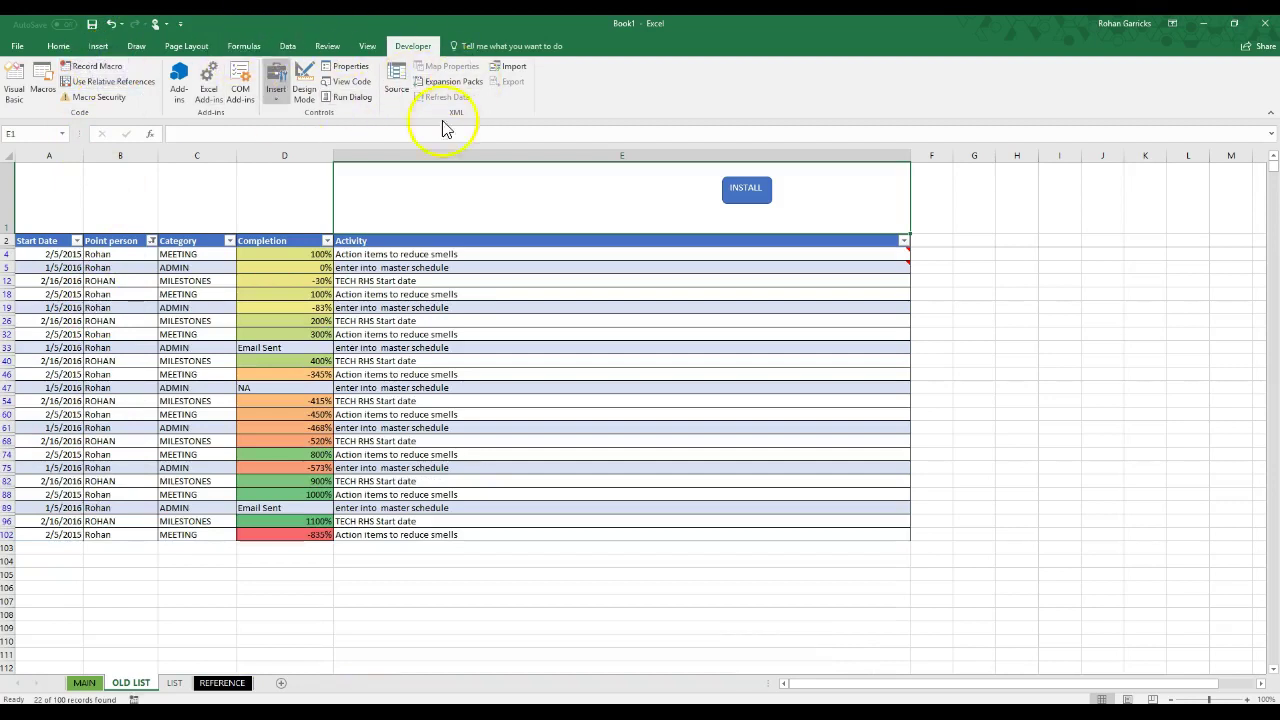
Step: Copy the INSTALL shape and attempt a paste near E1, cancelling an accidental cell copy
{"action": "right_click", "coordinate": [744, 199]}
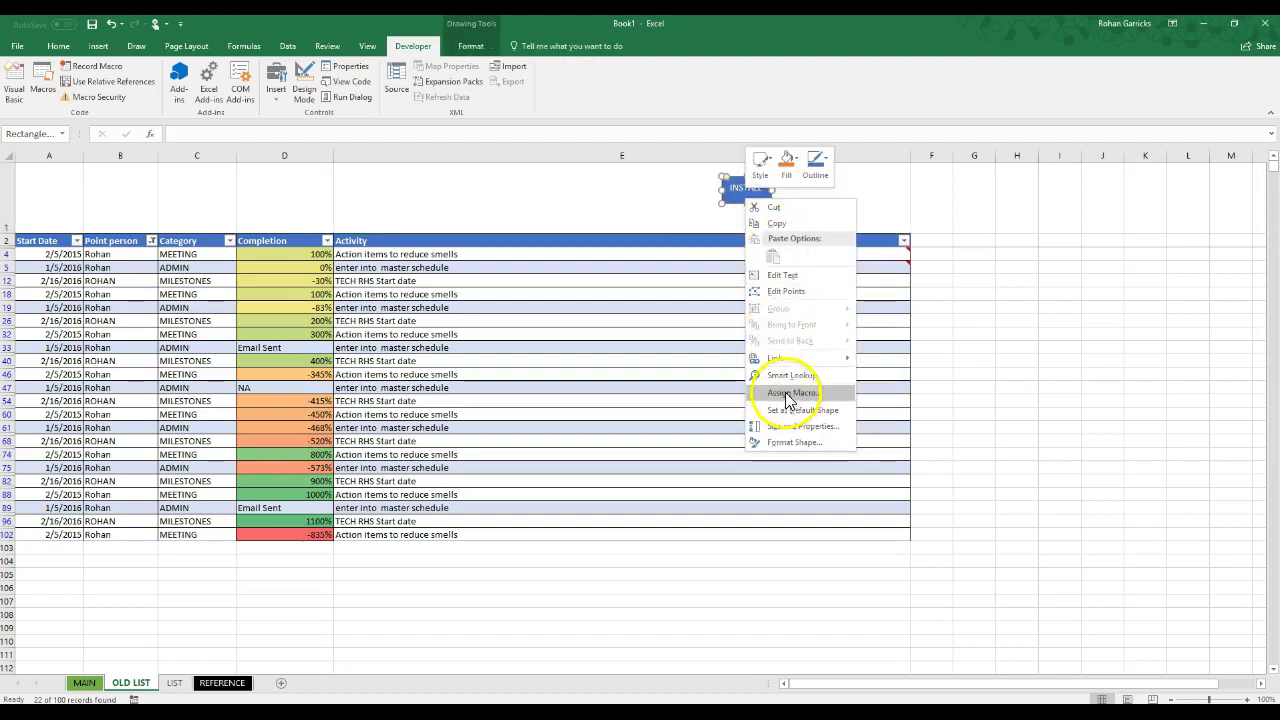
{"action": "key", "text": "Escape"}
{"action": "right_click", "coordinate": [734, 201]}
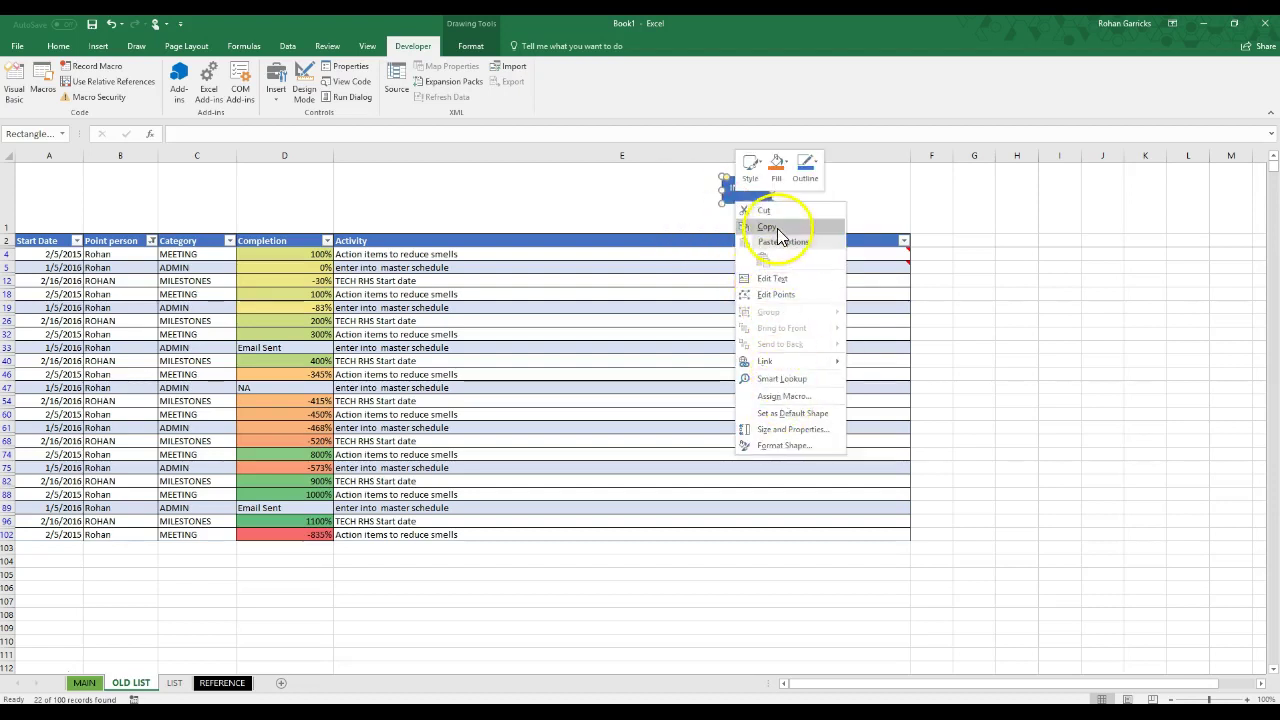
{"action": "left_click", "coordinate": [777, 226]}
{"action": "right_click", "coordinate": [500, 180]}
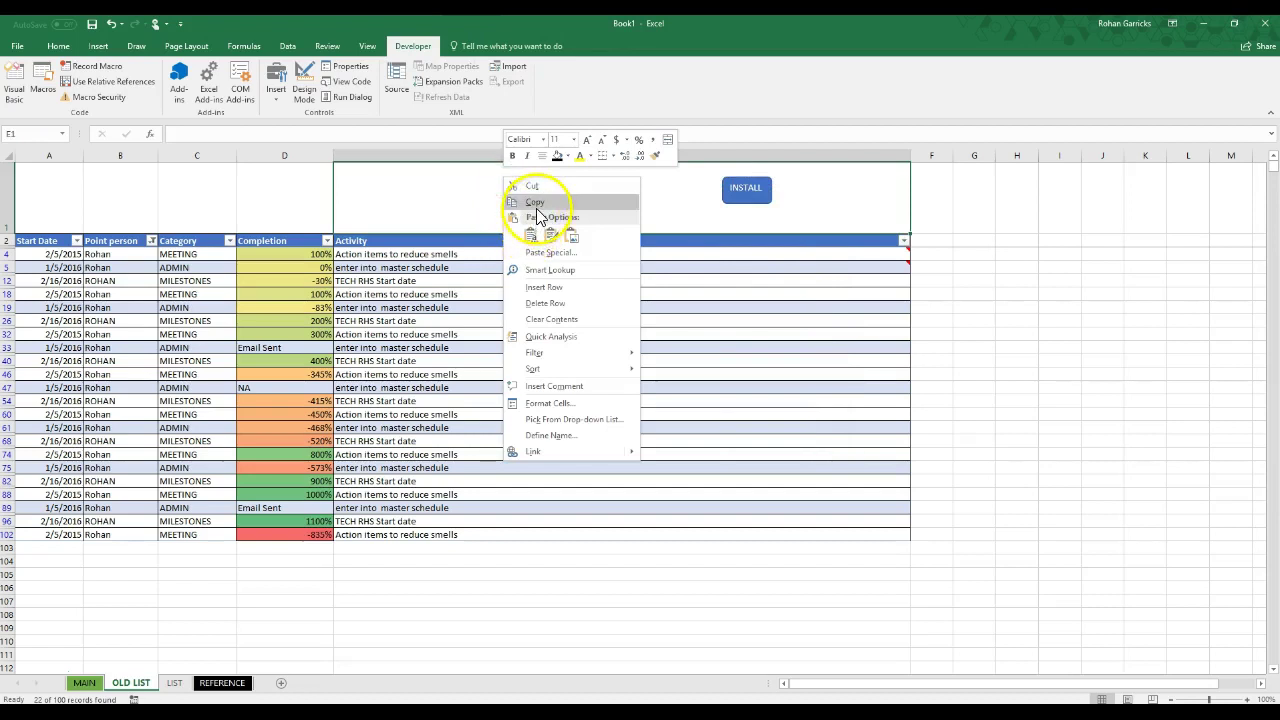
{"action": "left_click", "coordinate": [535, 202]}
{"action": "key", "text": "Escape"}
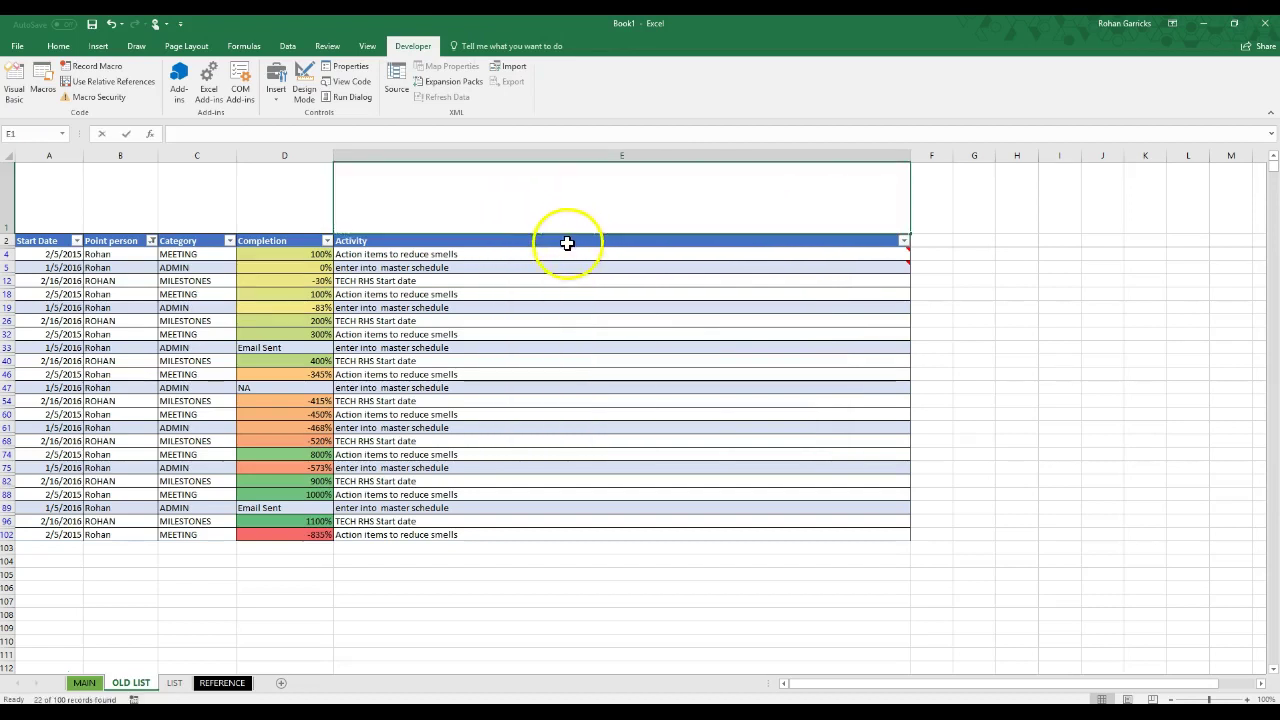
{"action": "left_click_drag", "start_coordinate": [708, 282], "coordinate": [714, 291]}
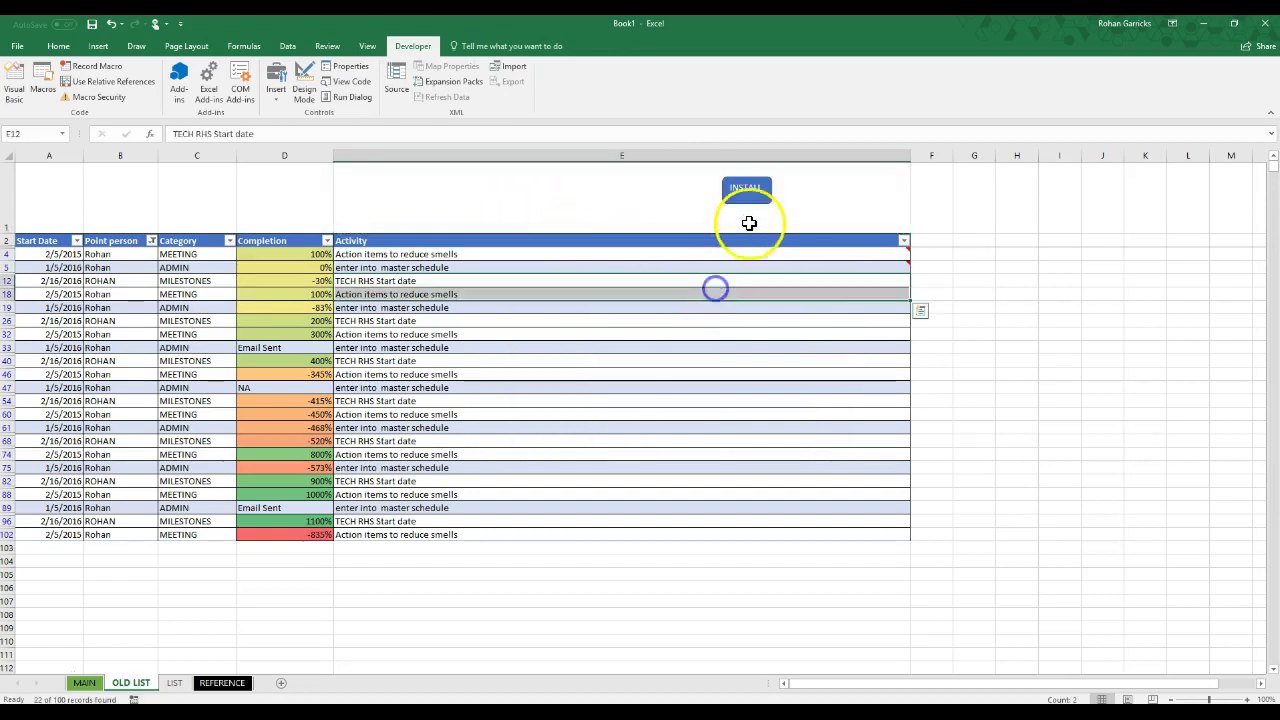
{"action": "left_click", "coordinate": [966, 288]}
Step: Copy the INSTALL shape again and paste a second INSTALL button above the table
{"action": "right_click", "coordinate": [758, 196]}
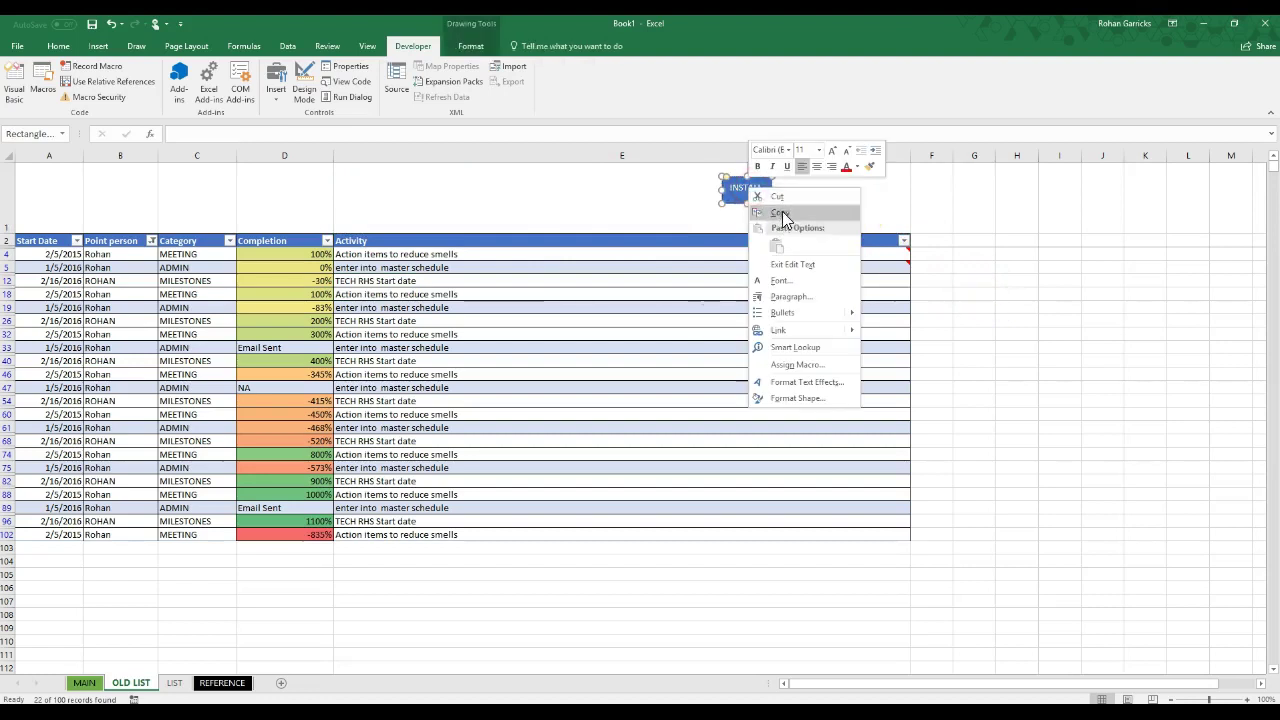
{"action": "left_click", "coordinate": [771, 209]}
{"action": "right_click", "coordinate": [598, 185]}
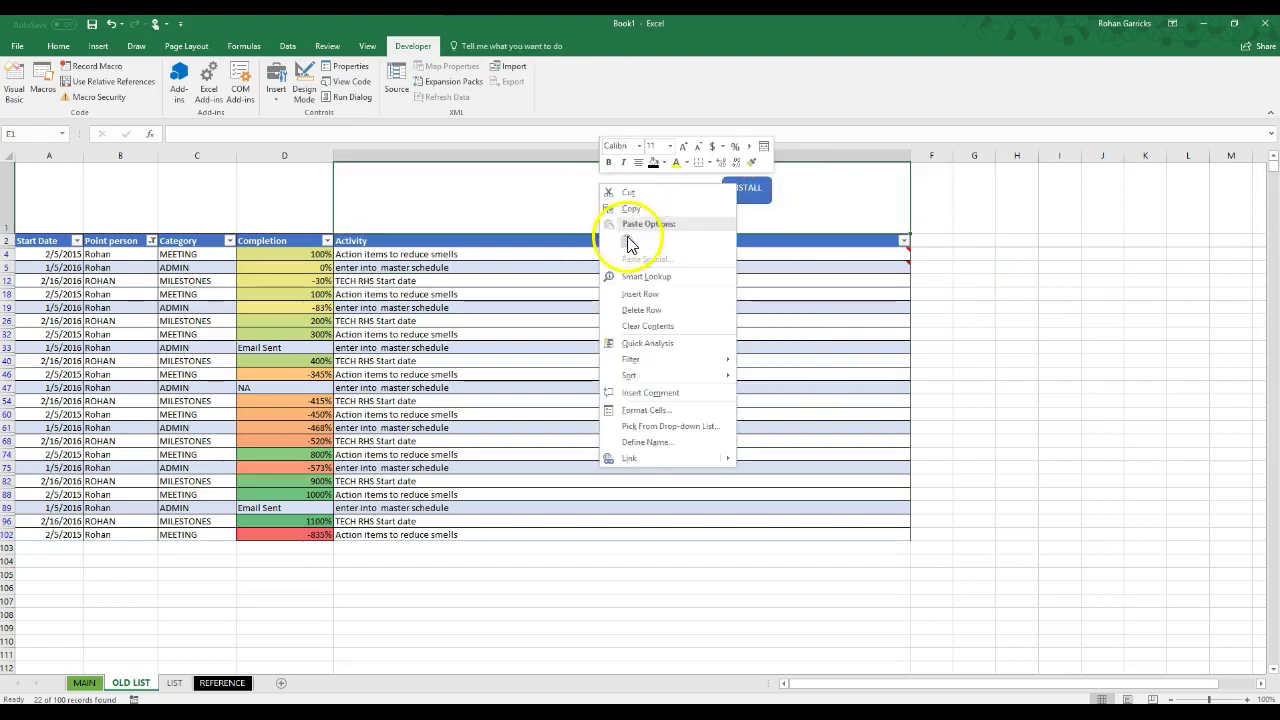
{"action": "left_click", "coordinate": [549, 197]}
{"action": "right_click", "coordinate": [385, 185]}
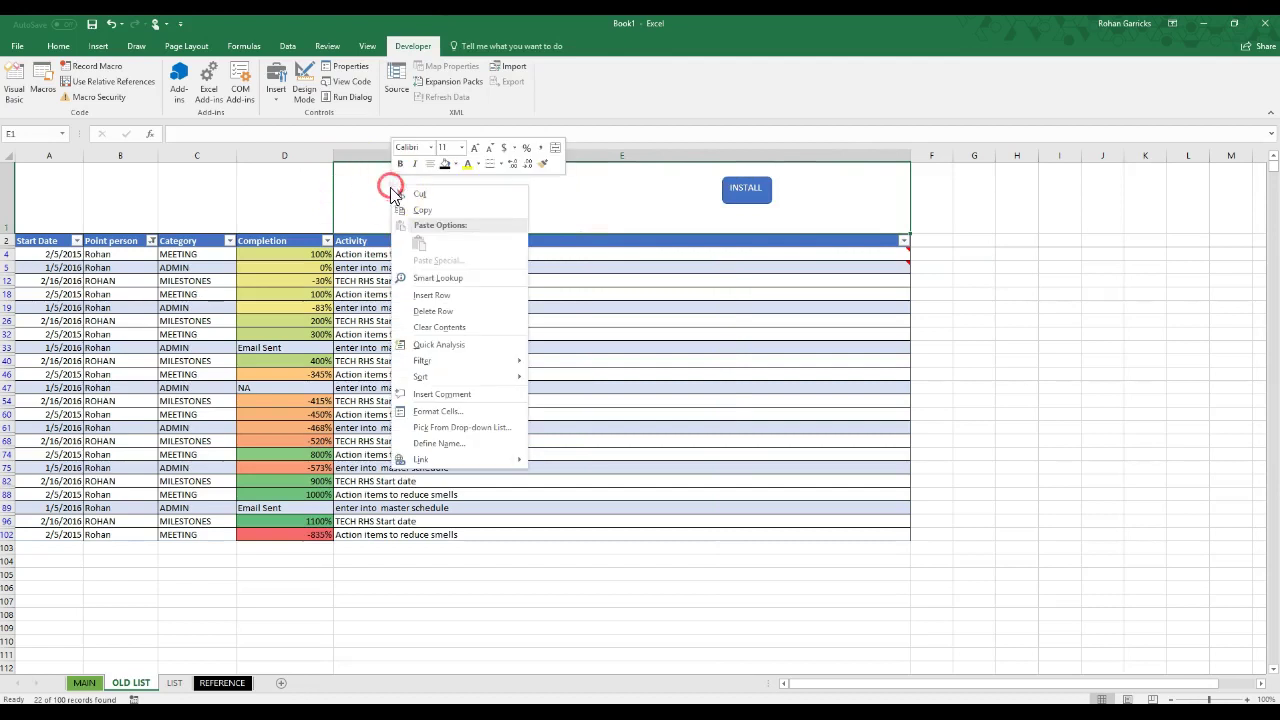
{"action": "left_click", "coordinate": [422, 244]}
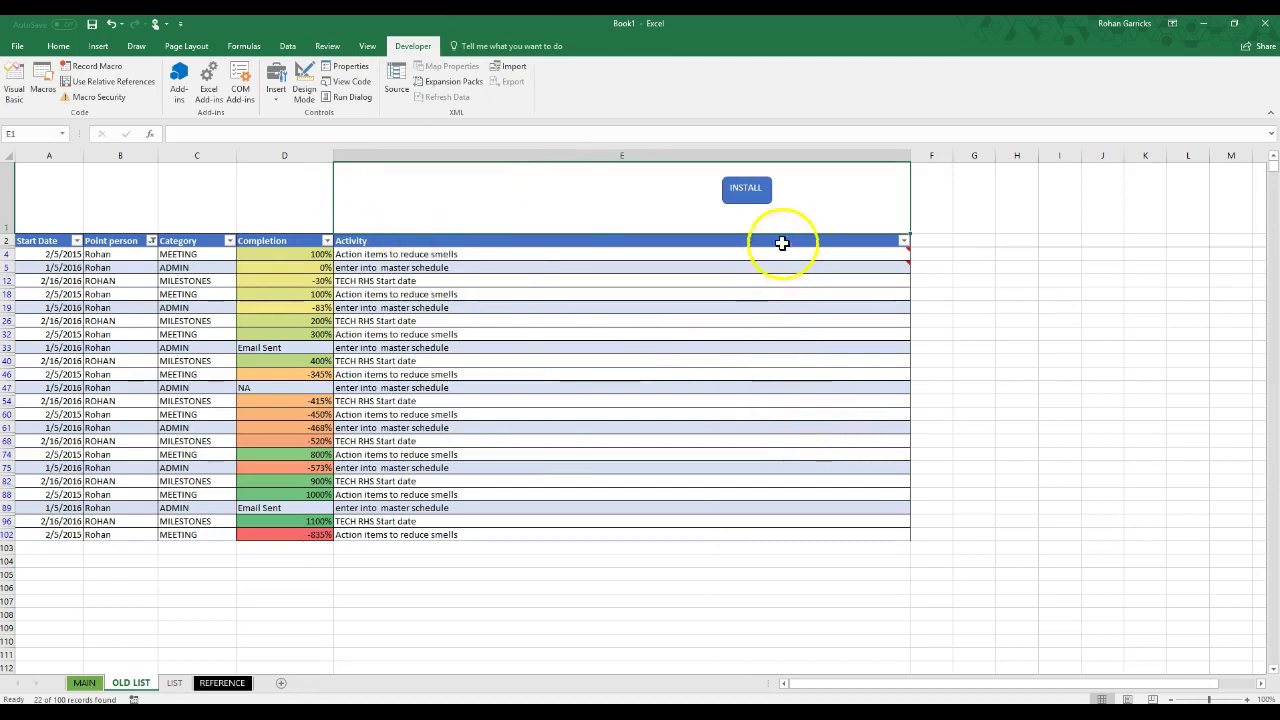
{"action": "right_click", "coordinate": [759, 203]}
{"action": "left_click", "coordinate": [792, 229]}
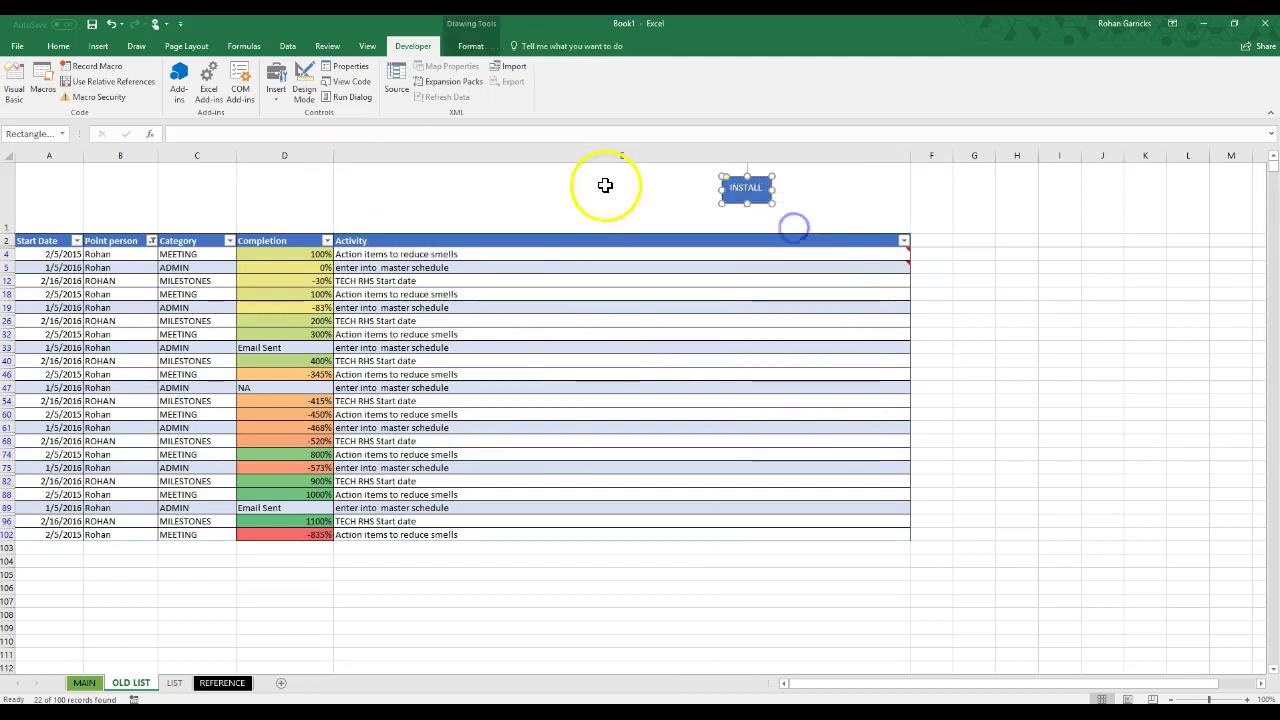
{"action": "right_click", "coordinate": [606, 180]}
{"action": "left_click", "coordinate": [633, 249]}
{"action": "left_click", "coordinate": [378, 190]}
Step: Place the copy beside INSTALL and relabel it with the point person's name
{"action": "left_click_drag", "start_coordinate": [372, 188], "coordinate": [675, 200]}
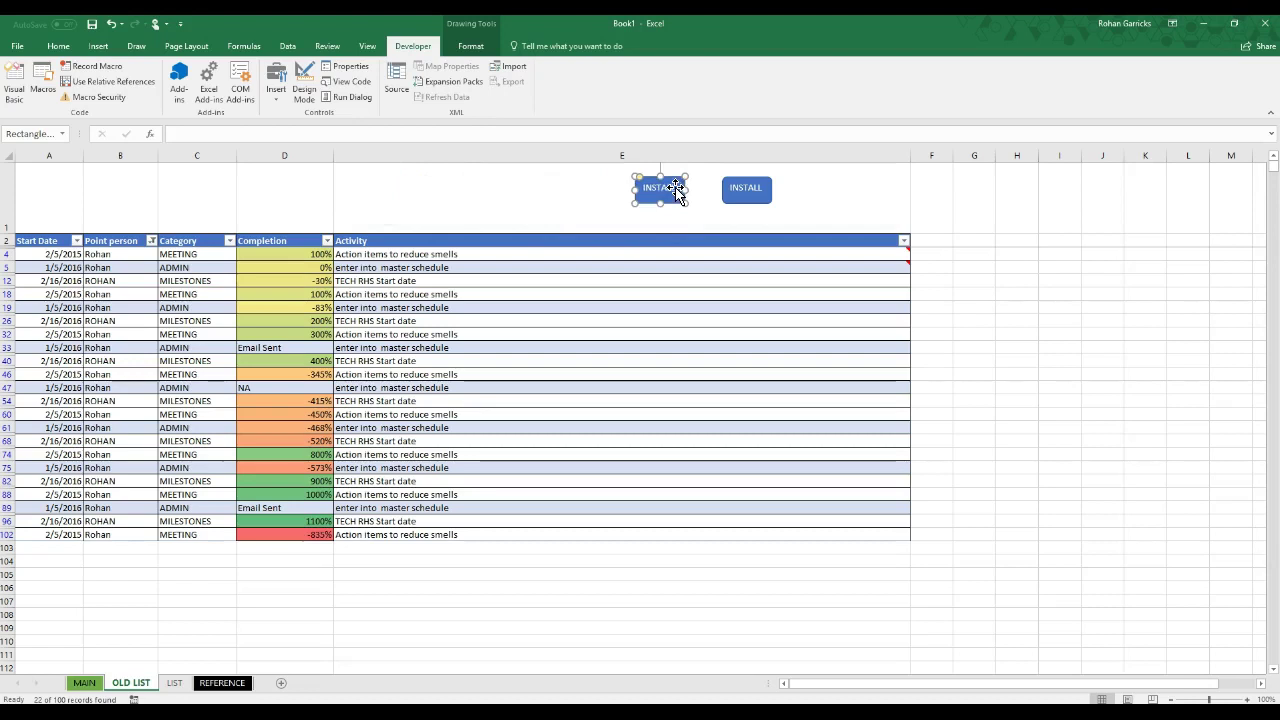
{"action": "left_click", "coordinate": [670, 189]}
{"action": "key", "text": "Delete"}
{"action": "type", "text": "ROHAN"}
{"action": "left_click", "coordinate": [600, 271]}
Step: Fill the relabelled button yellow, after briefly trying light blue
{"action": "right_click", "coordinate": [666, 180]}
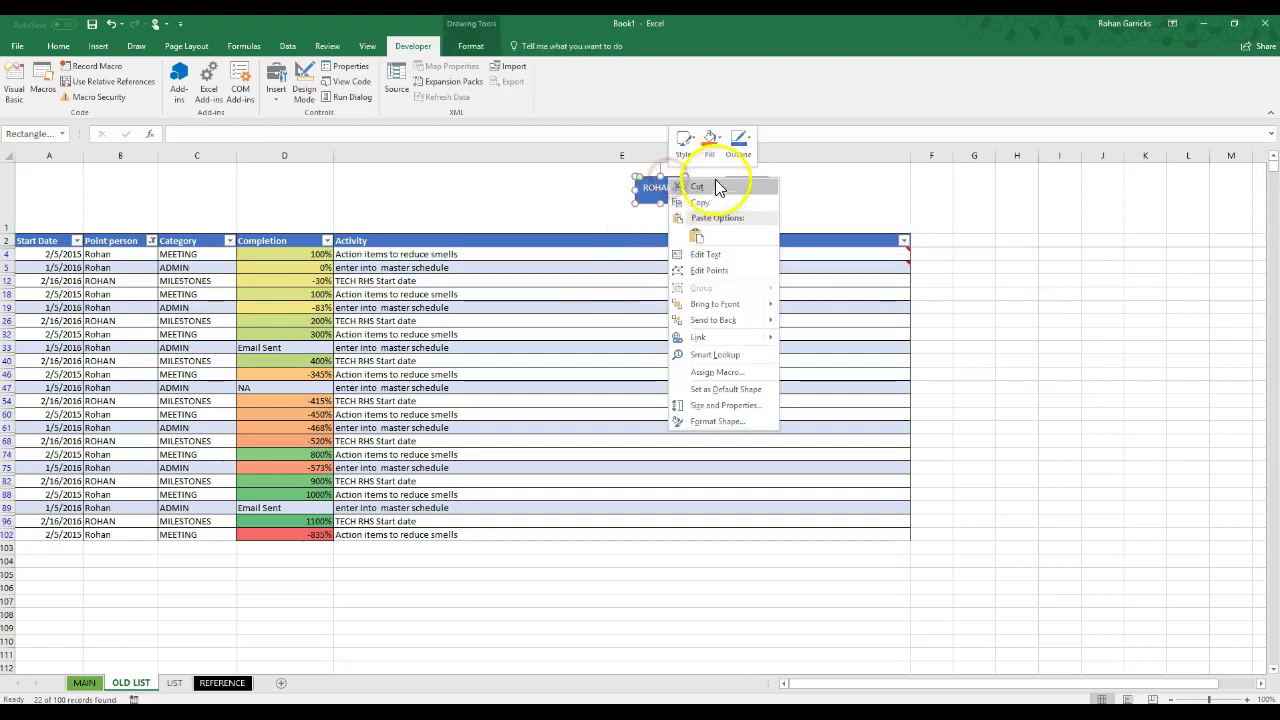
{"action": "left_click", "coordinate": [718, 146]}
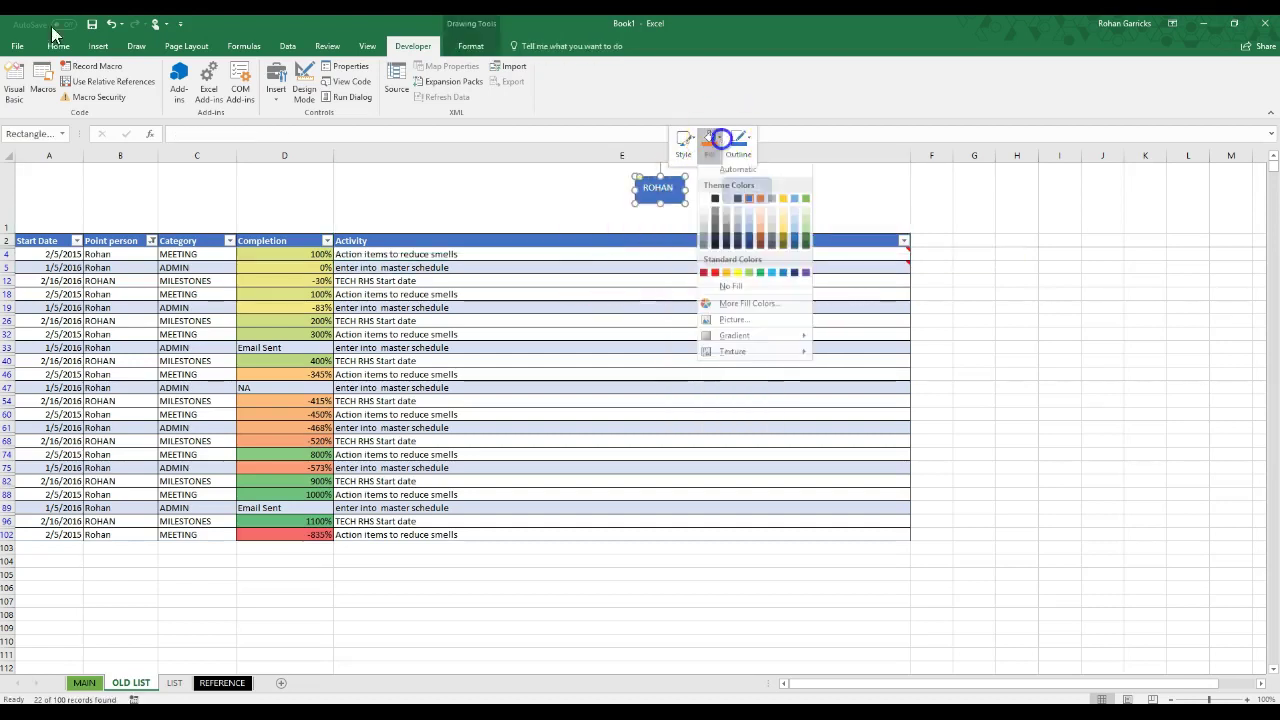
{"action": "left_click", "coordinate": [749, 231]}
{"action": "left_click", "coordinate": [613, 219]}
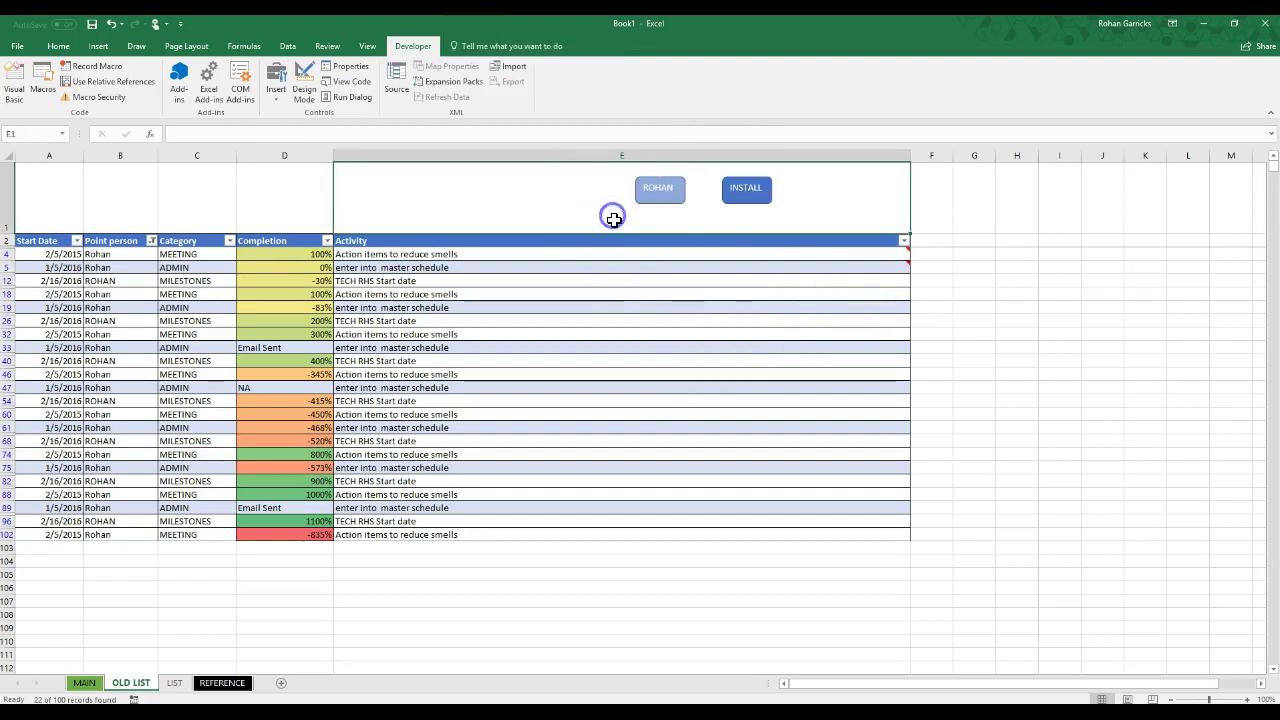
{"action": "right_click", "coordinate": [676, 193]}
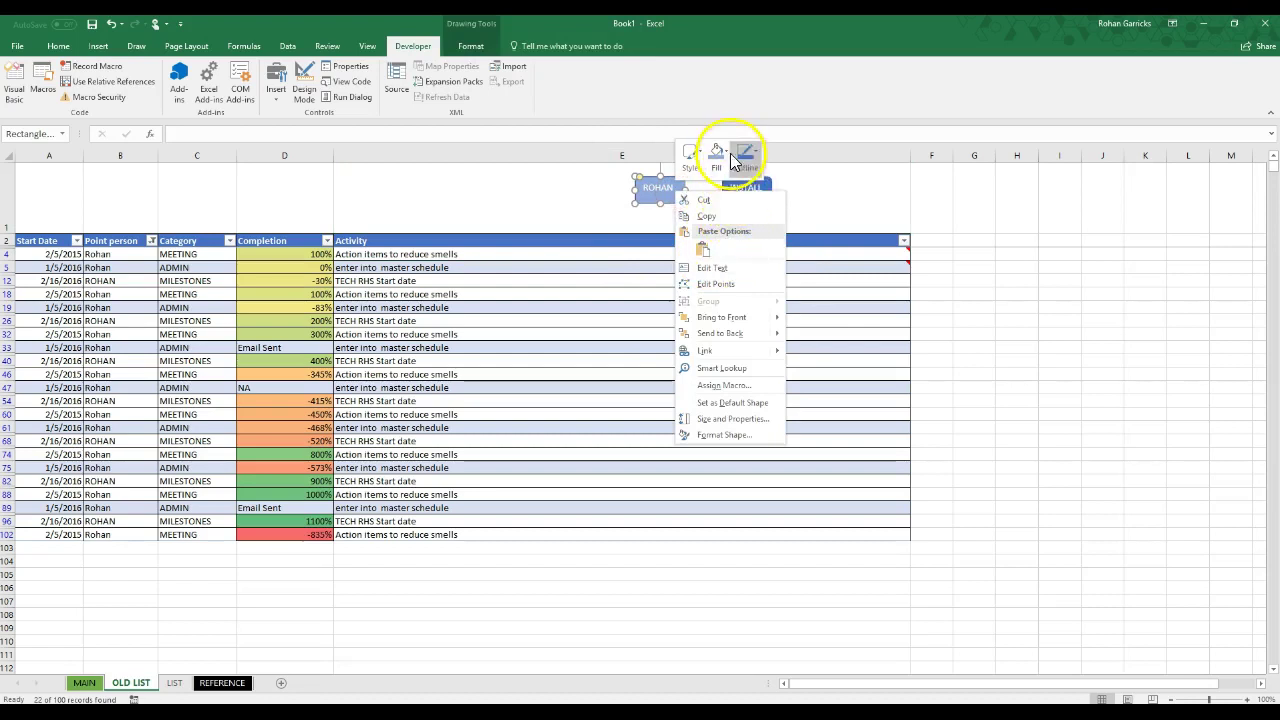
{"action": "left_click", "coordinate": [727, 151]}
{"action": "left_click", "coordinate": [745, 288]}
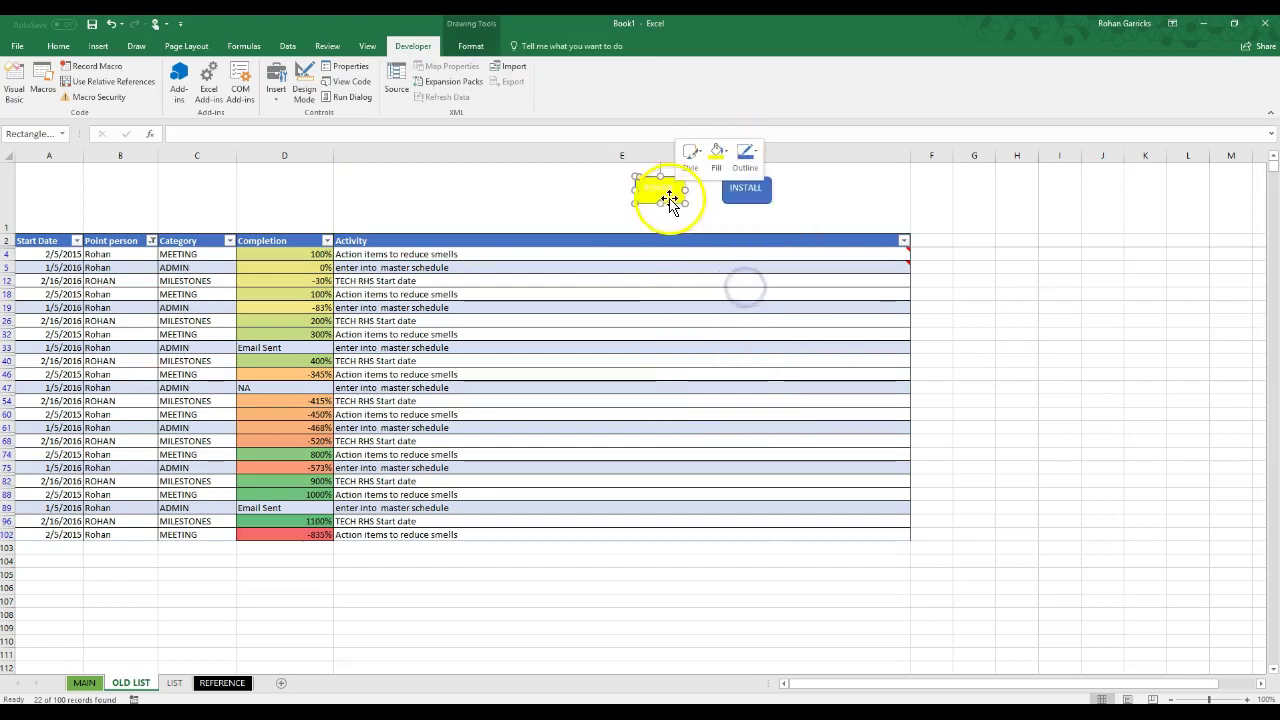
{"action": "left_click", "coordinate": [652, 197]}
Step: Move the yellow button above column A and give its label a dark font colour
{"action": "left_click", "coordinate": [676, 187]}
{"action": "left_click_drag", "start_coordinate": [676, 187], "coordinate": [57, 187]}
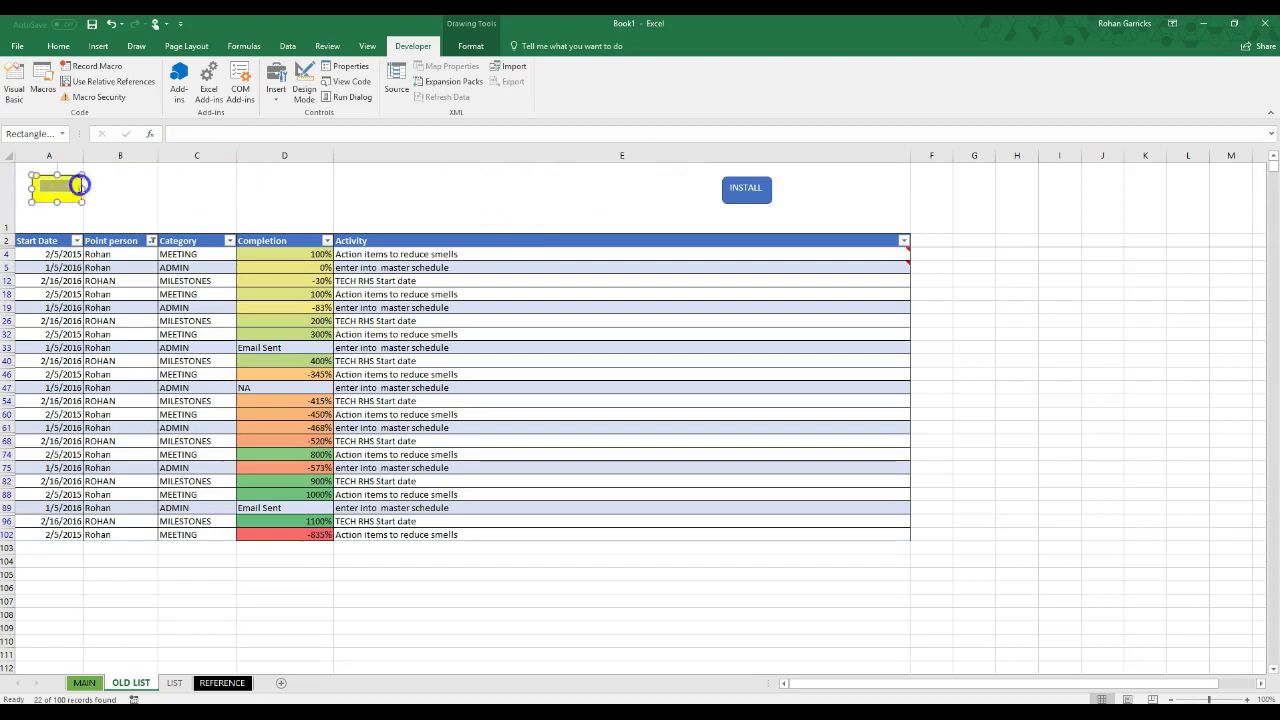
{"action": "right_click", "coordinate": [66, 188]}
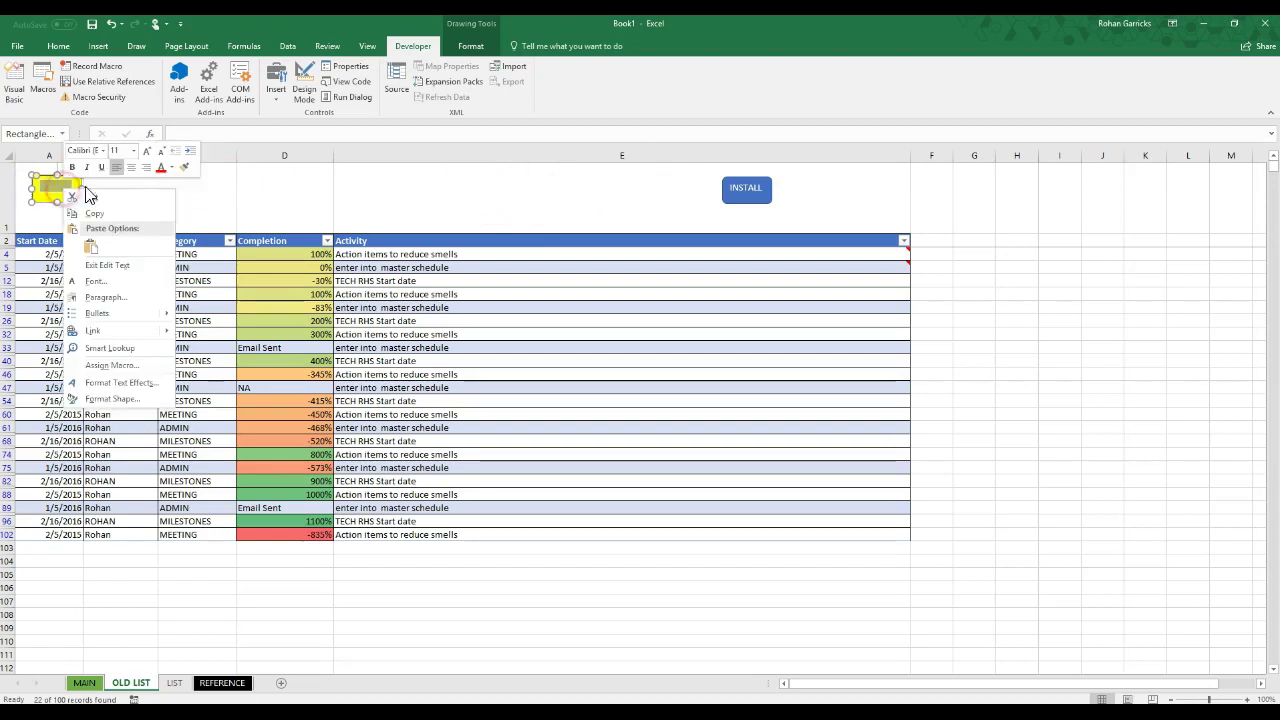
{"action": "left_click", "coordinate": [172, 167]}
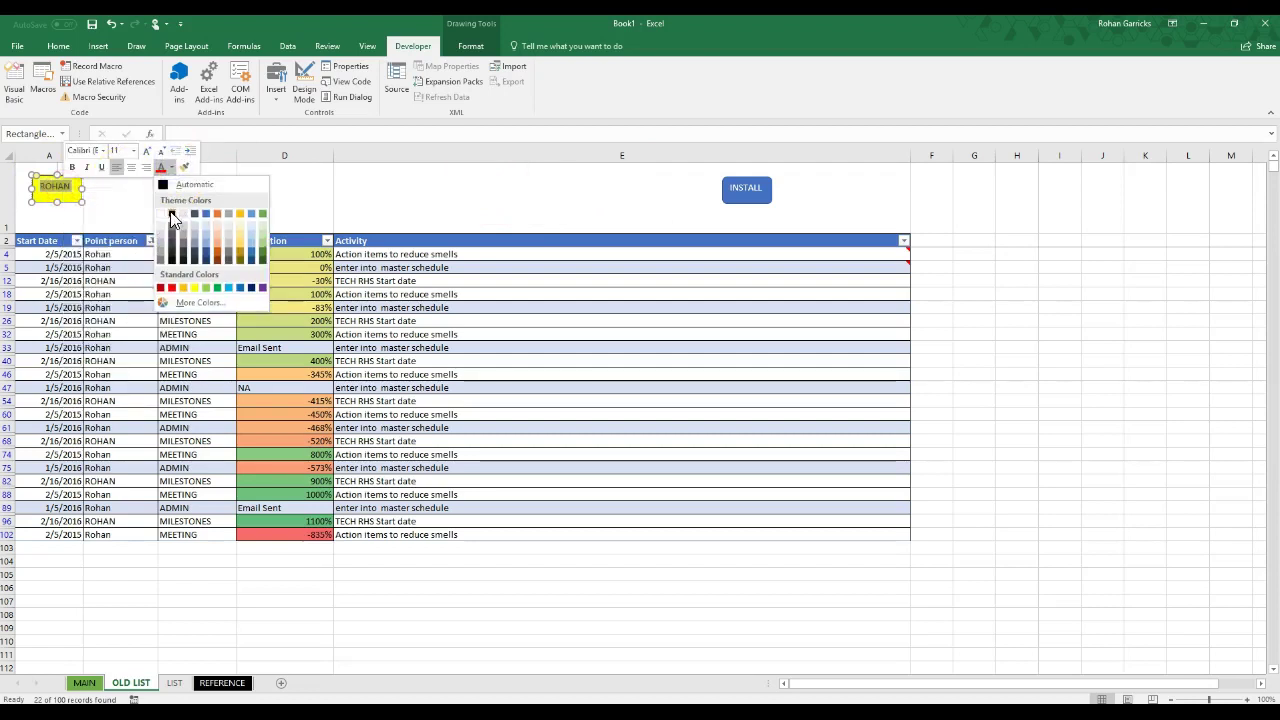
{"action": "left_click", "coordinate": [172, 218]}
{"action": "left_click", "coordinate": [366, 206]}
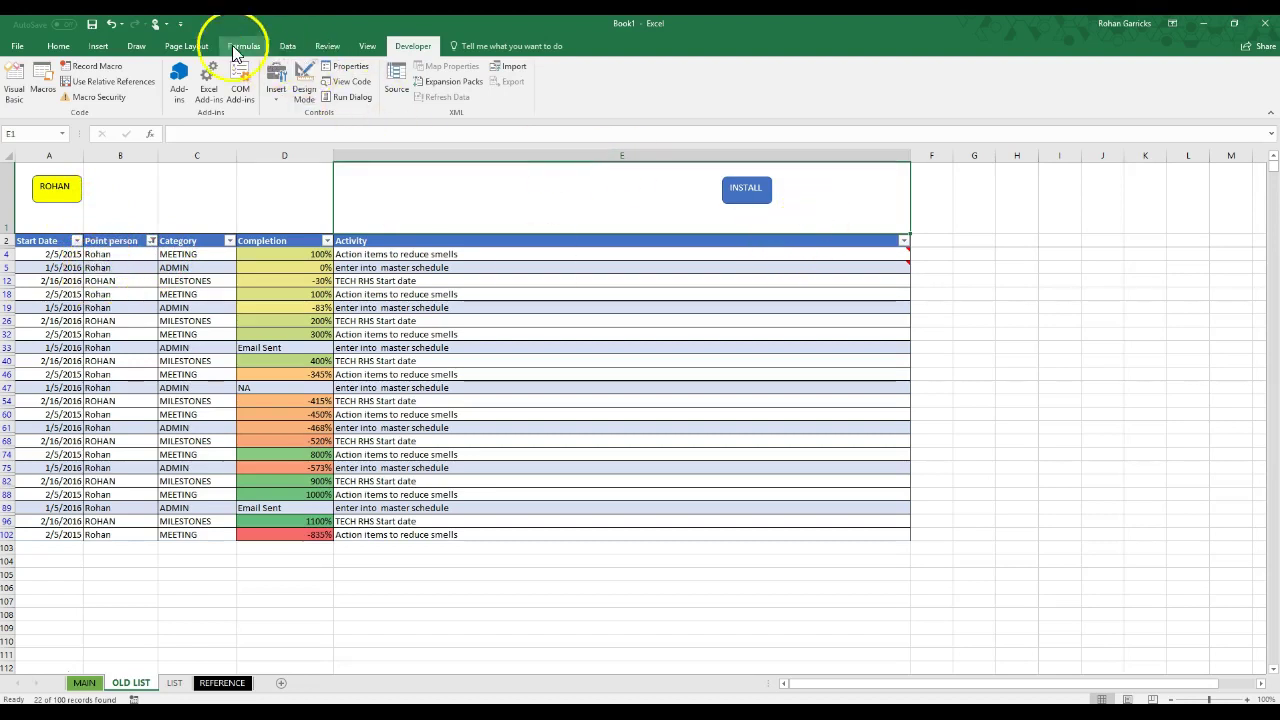
Step: Clear the table filter, then assign the point-person macro to the yellow button
{"action": "left_click", "coordinate": [288, 47]}
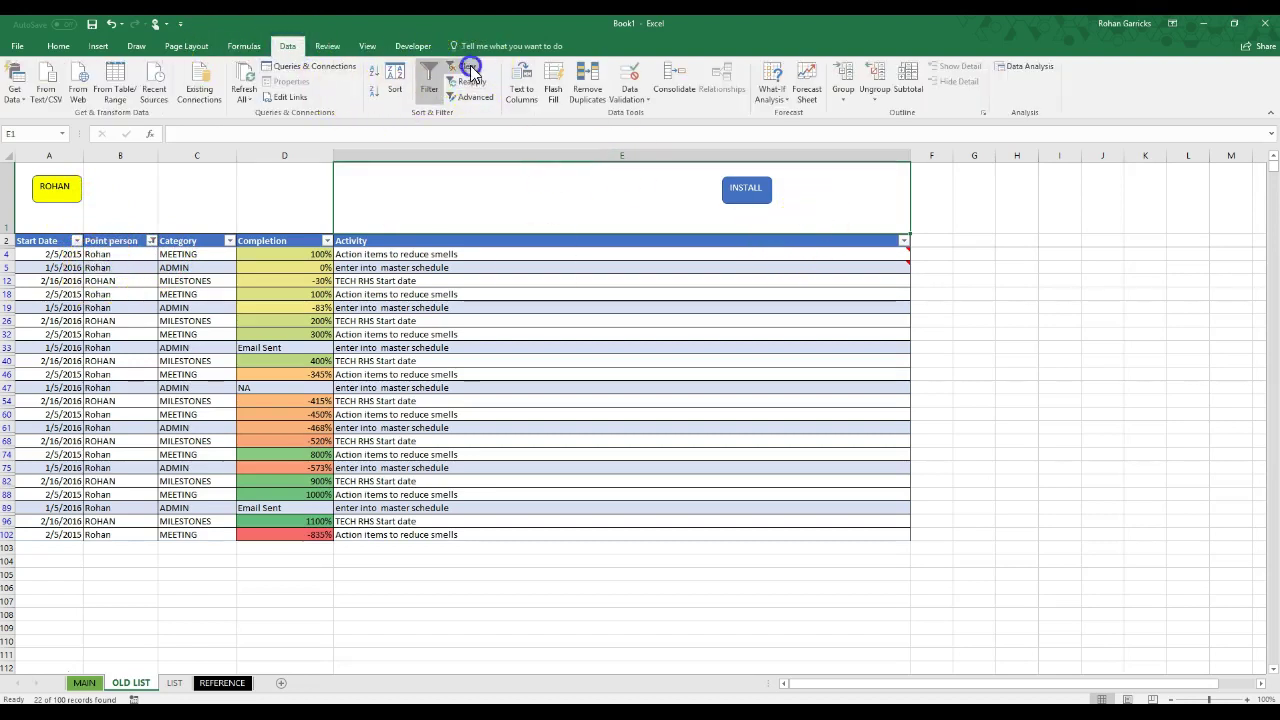
{"action": "left_click", "coordinate": [465, 66]}
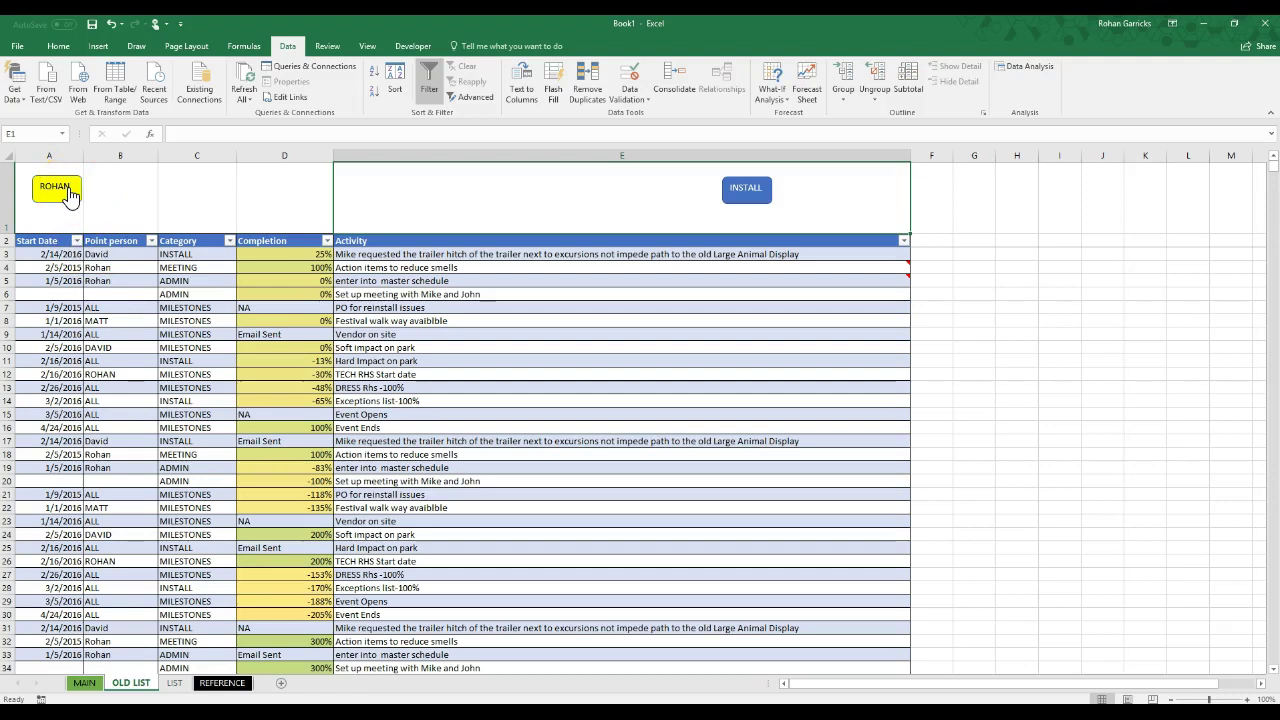
{"action": "right_click", "coordinate": [70, 190]}
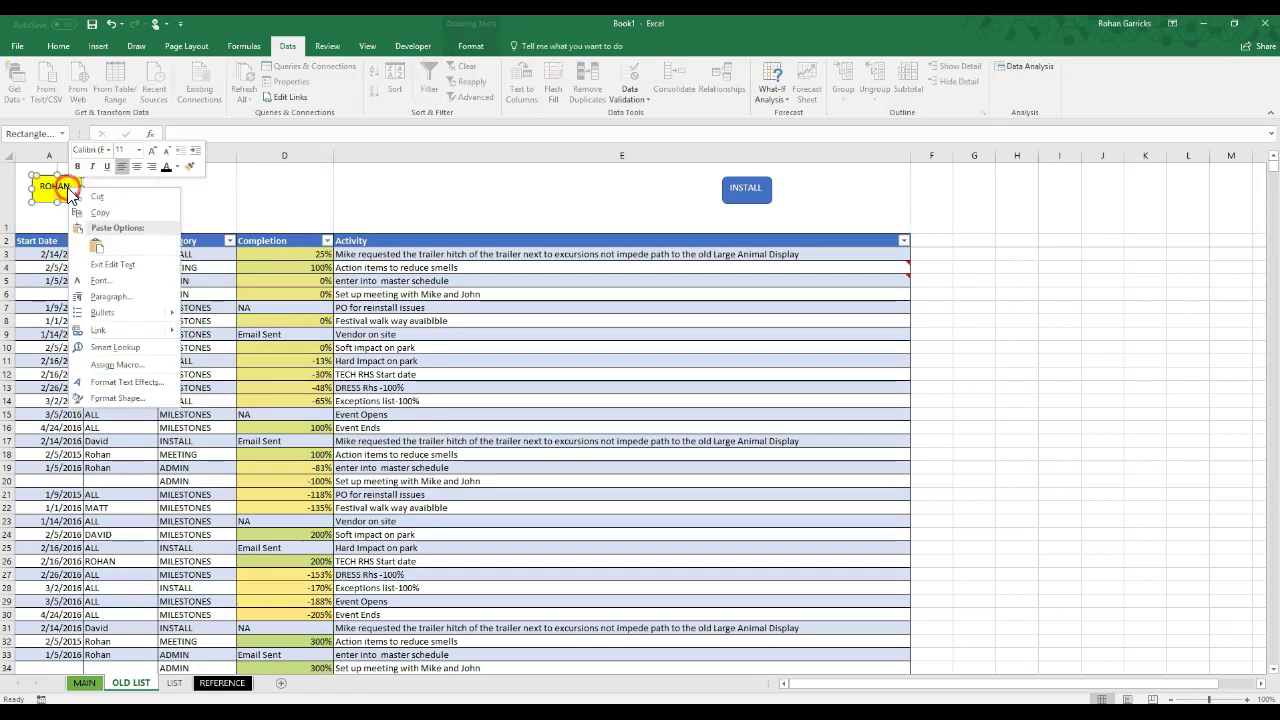
{"action": "left_click", "coordinate": [112, 365]}
{"action": "left_click", "coordinate": [30, 299]}
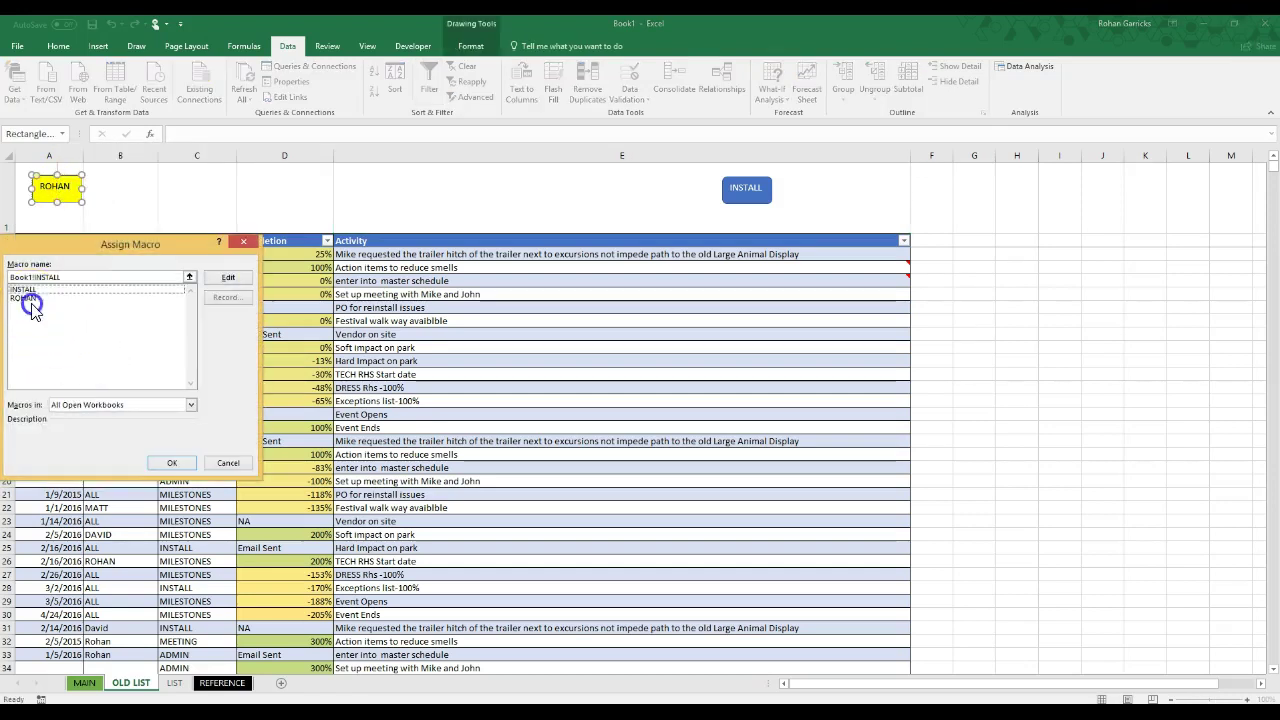
{"action": "left_click", "coordinate": [172, 462]}
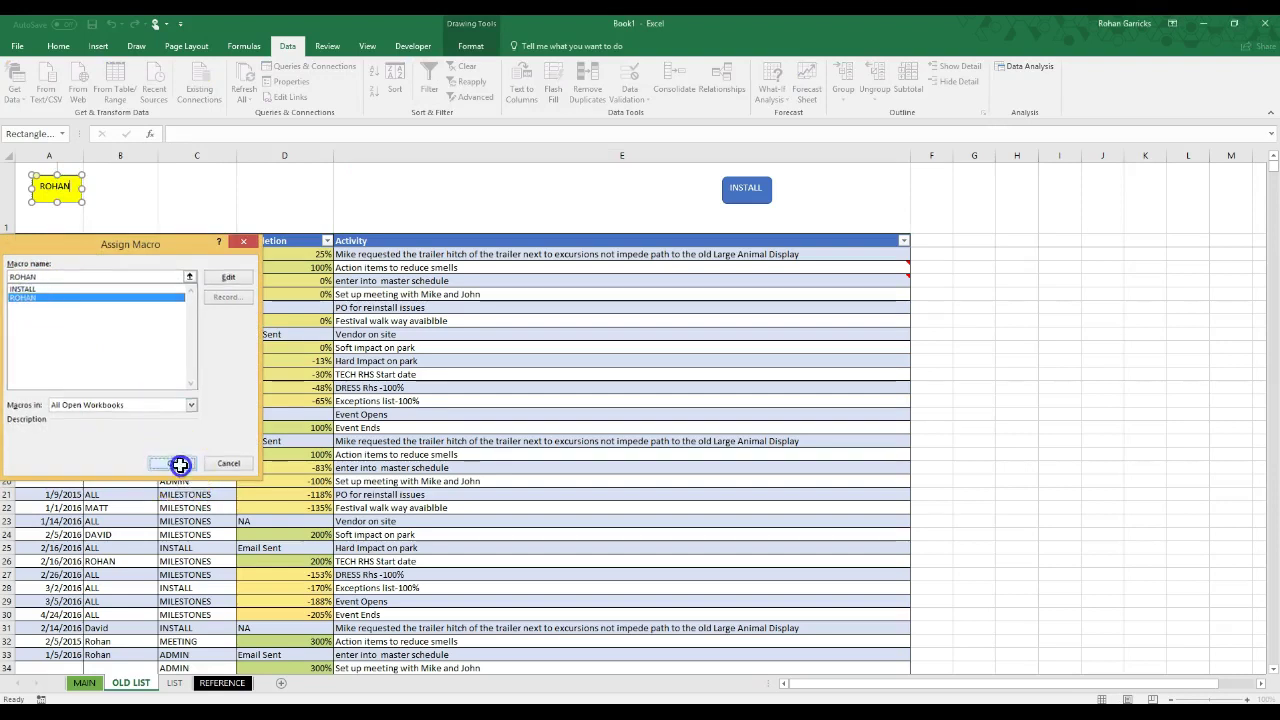
{"action": "left_click", "coordinate": [645, 386]}
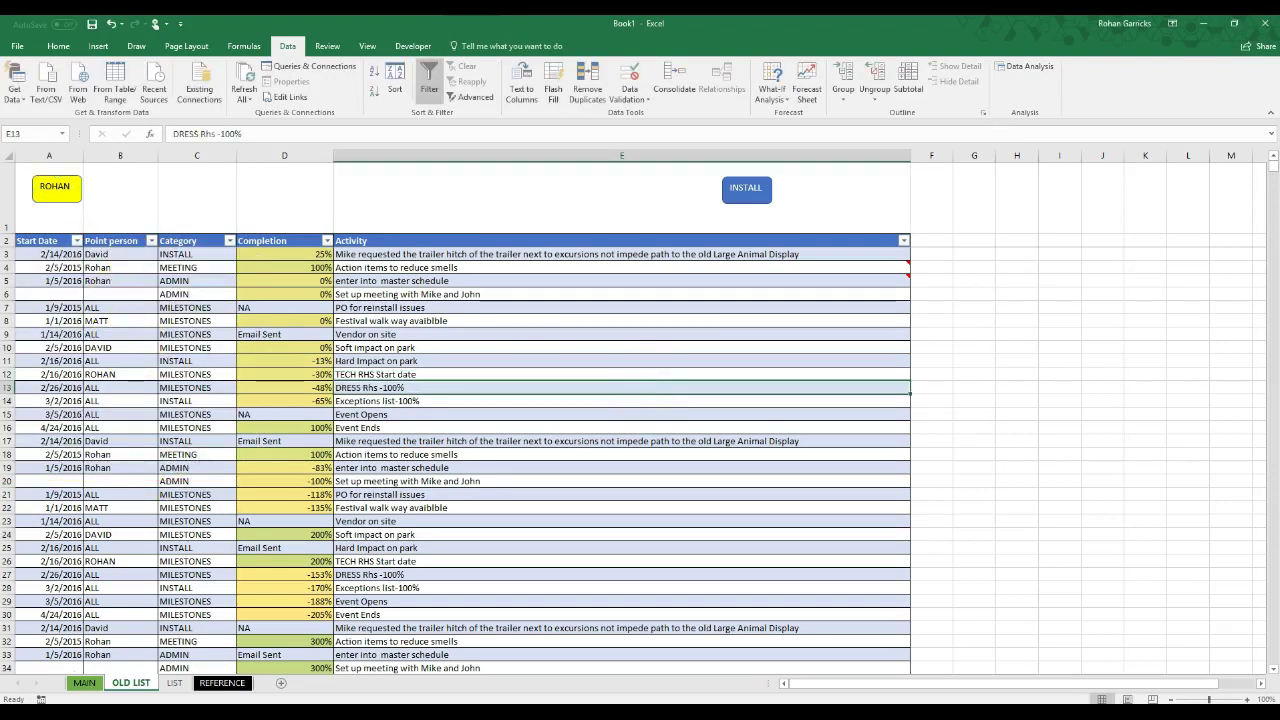
Step: Test the point-person and INSTALL buttons, clearing between runs, ending on the point person's 22 rows
{"action": "left_click", "coordinate": [62, 192]}
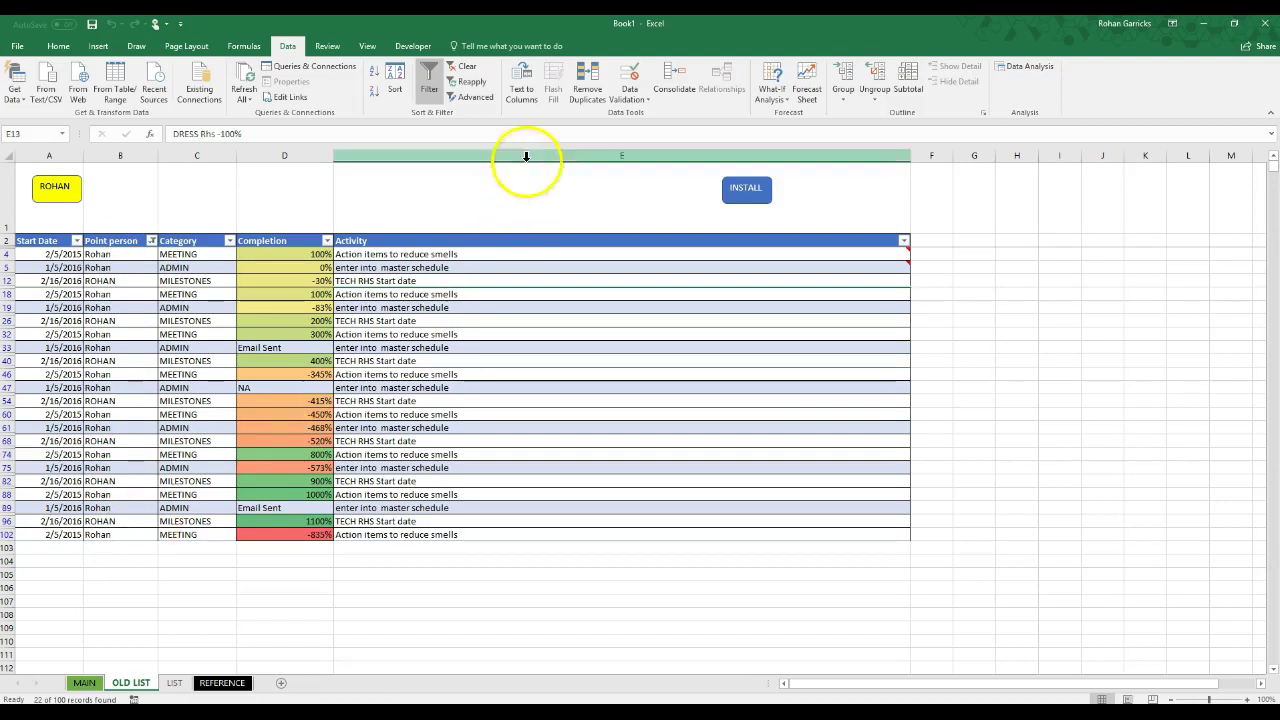
{"action": "left_click", "coordinate": [466, 66]}
{"action": "left_click", "coordinate": [55, 190]}
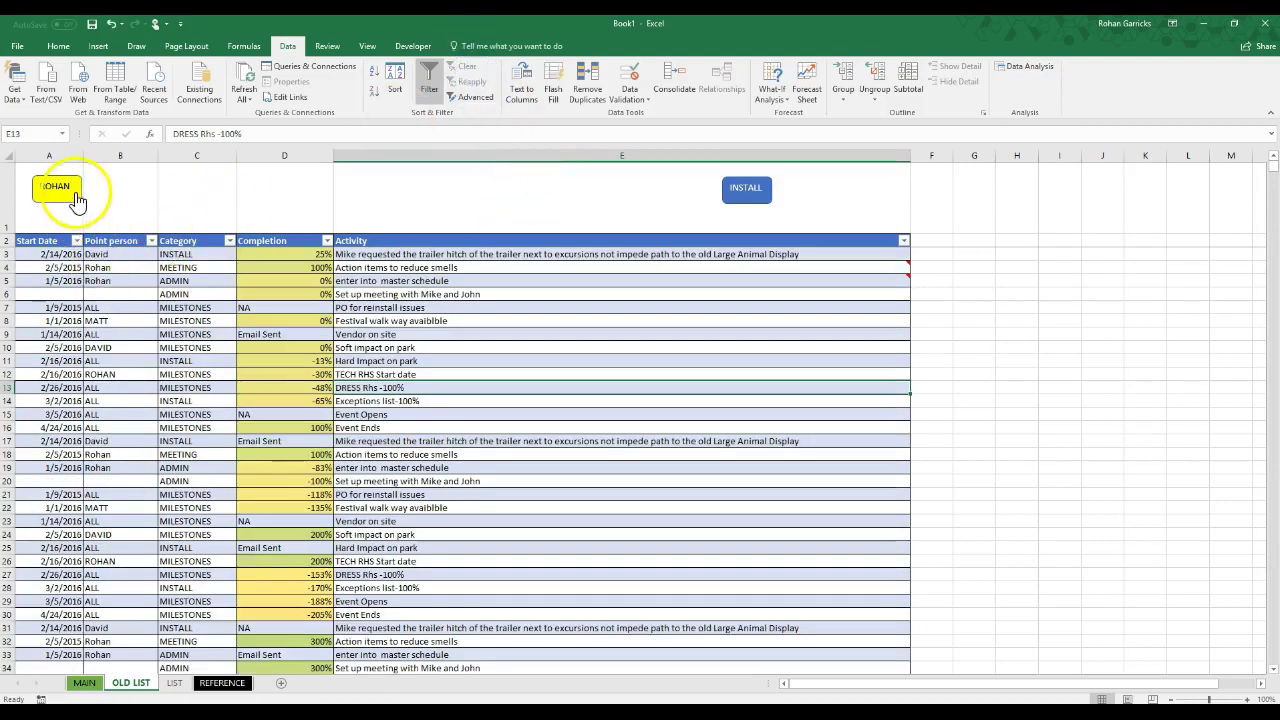
{"action": "left_click", "coordinate": [743, 196]}
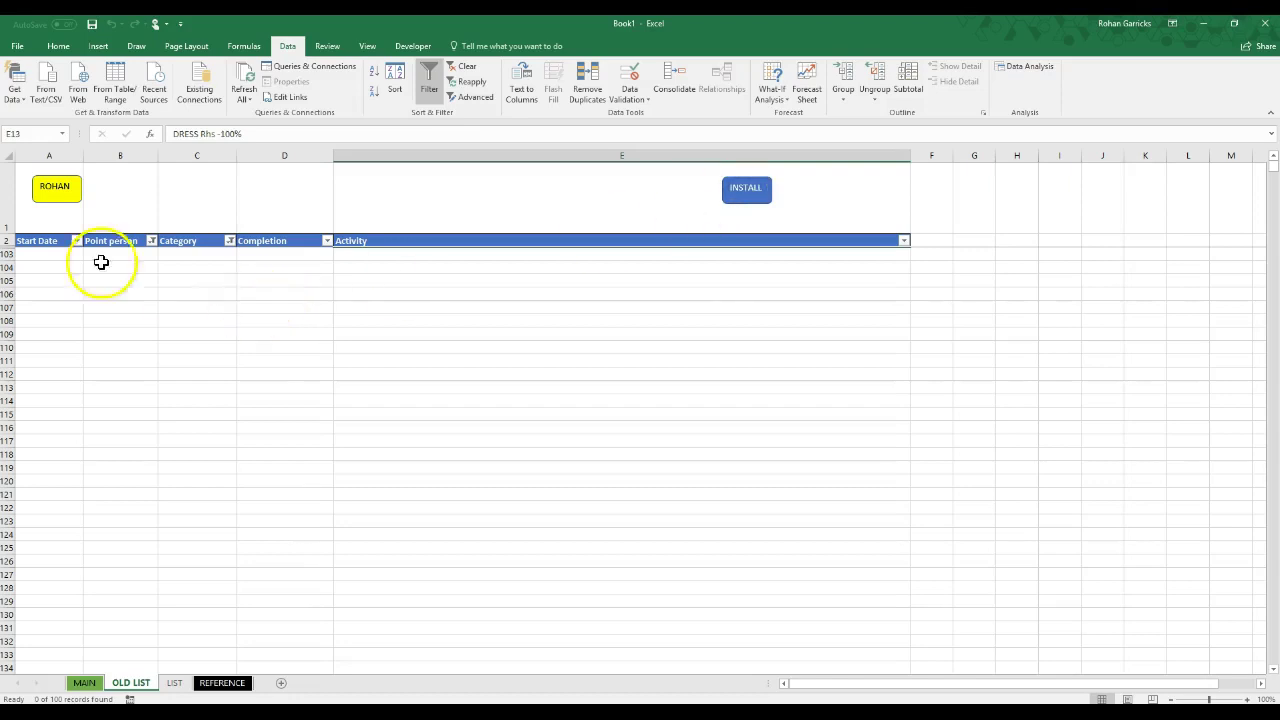
{"action": "left_click", "coordinate": [465, 67]}
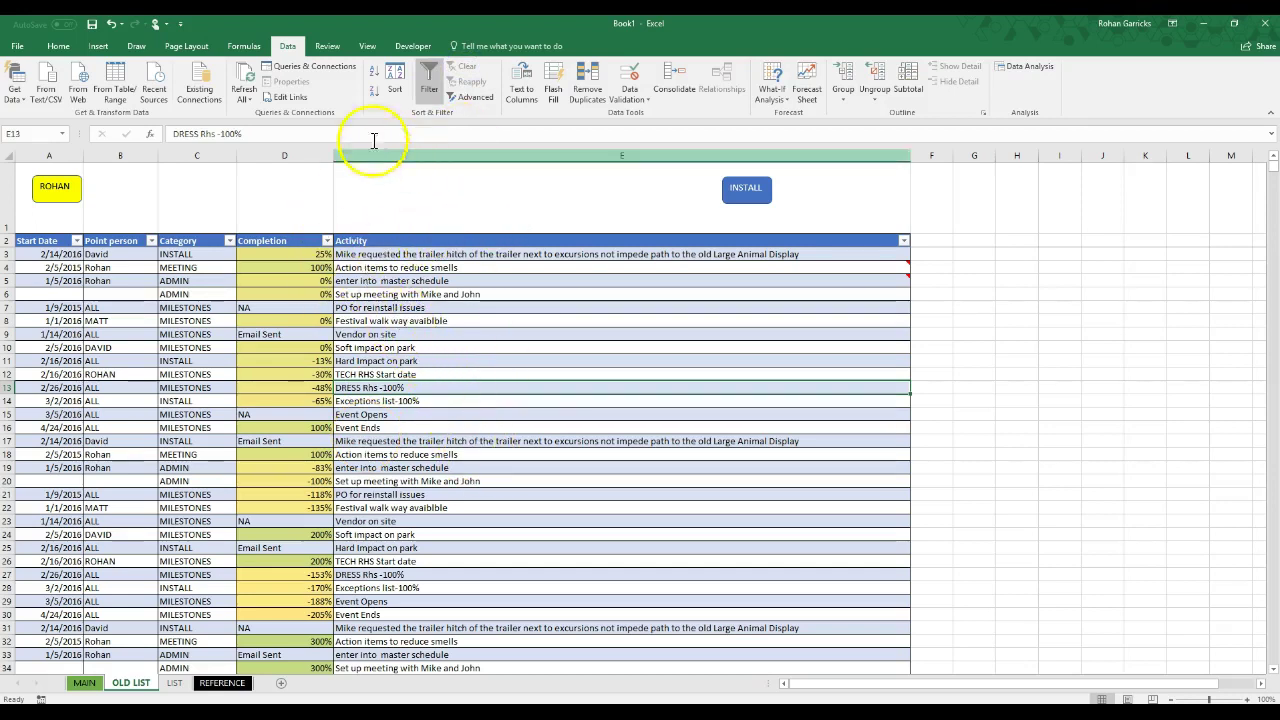
{"action": "left_click", "coordinate": [56, 187]}
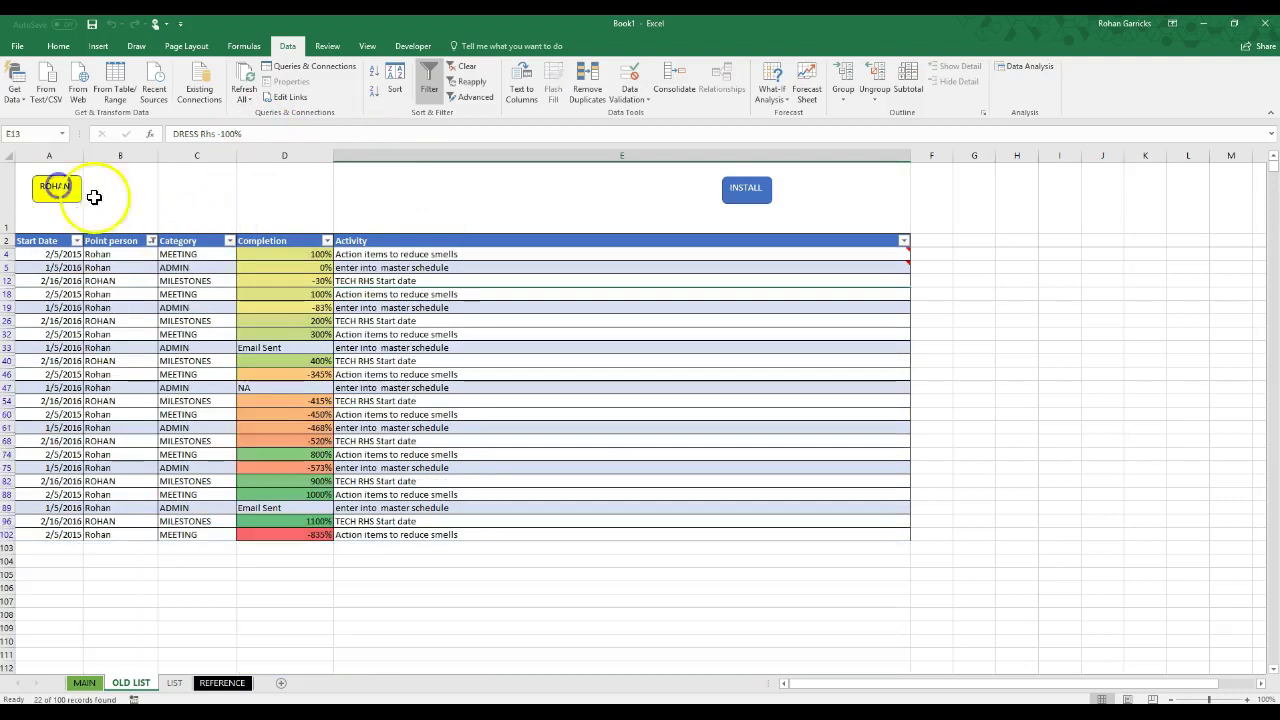
{"action": "left_click", "coordinate": [415, 46]}
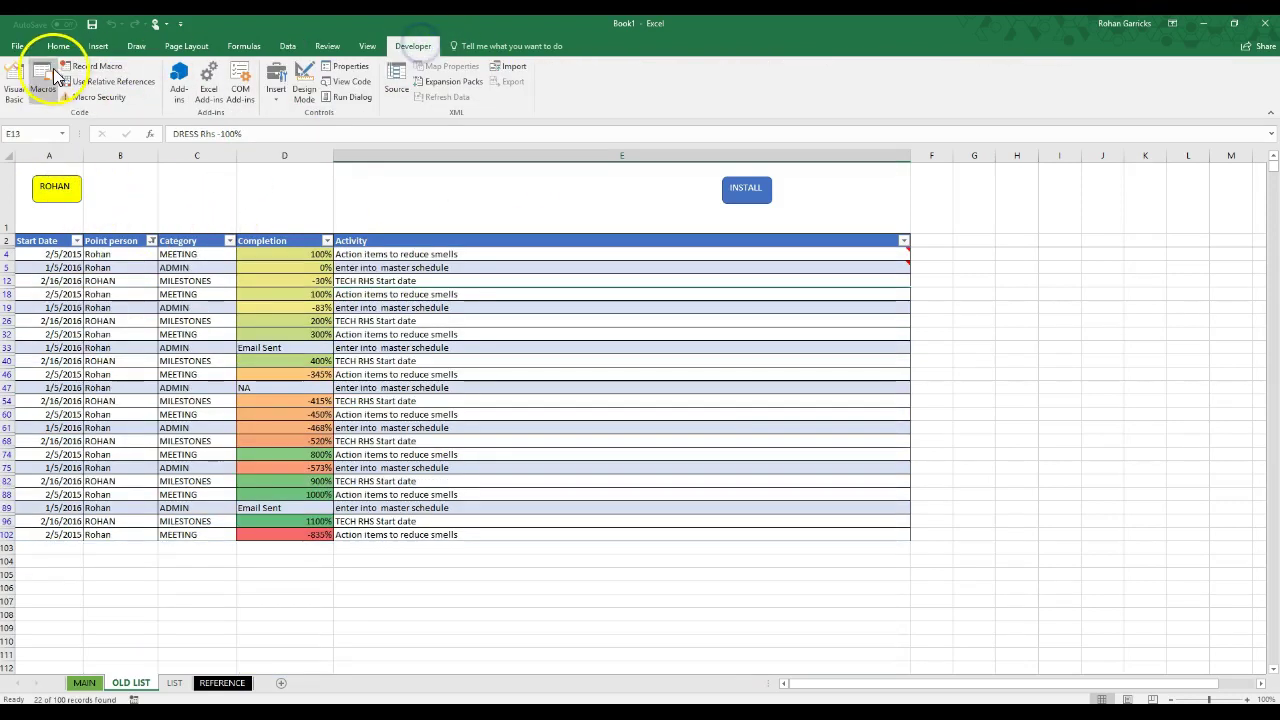
Step: Record a macro named CLEARall that runs Data > Clear on the table filter
{"action": "left_click", "coordinate": [112, 67]}
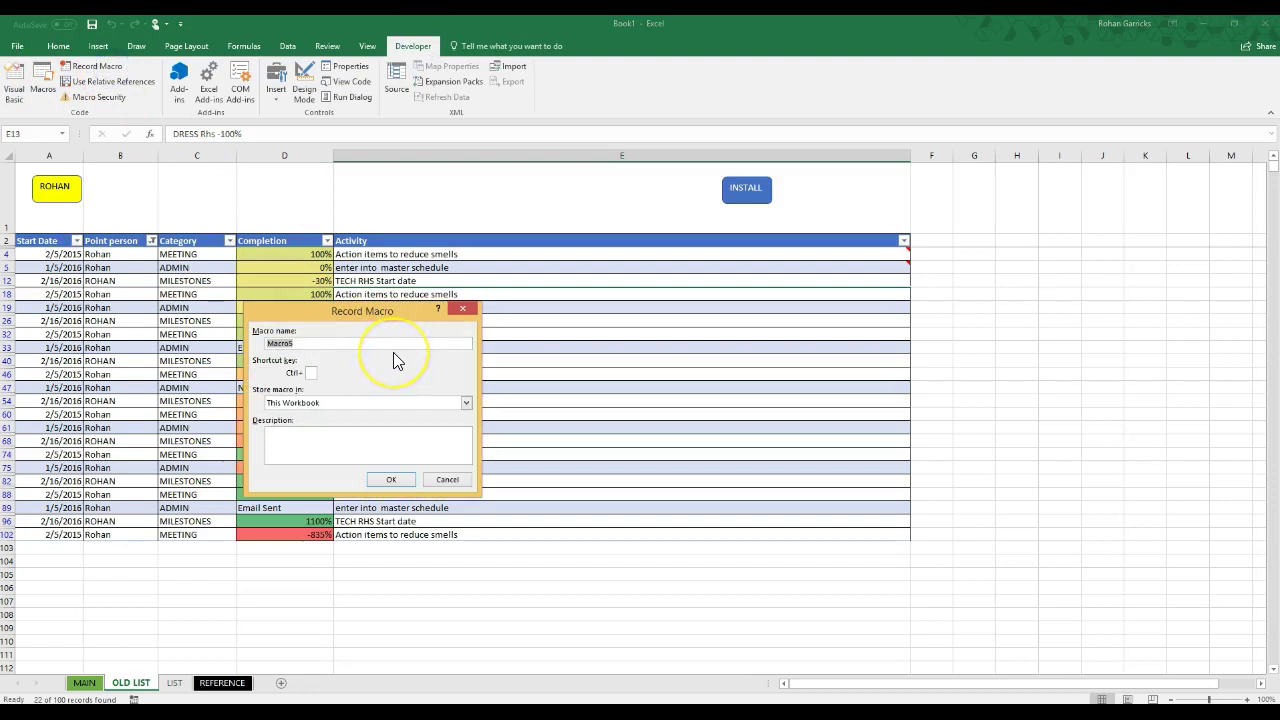
{"action": "type", "text": "CLEARall"}
{"action": "left_click", "coordinate": [390, 480]}
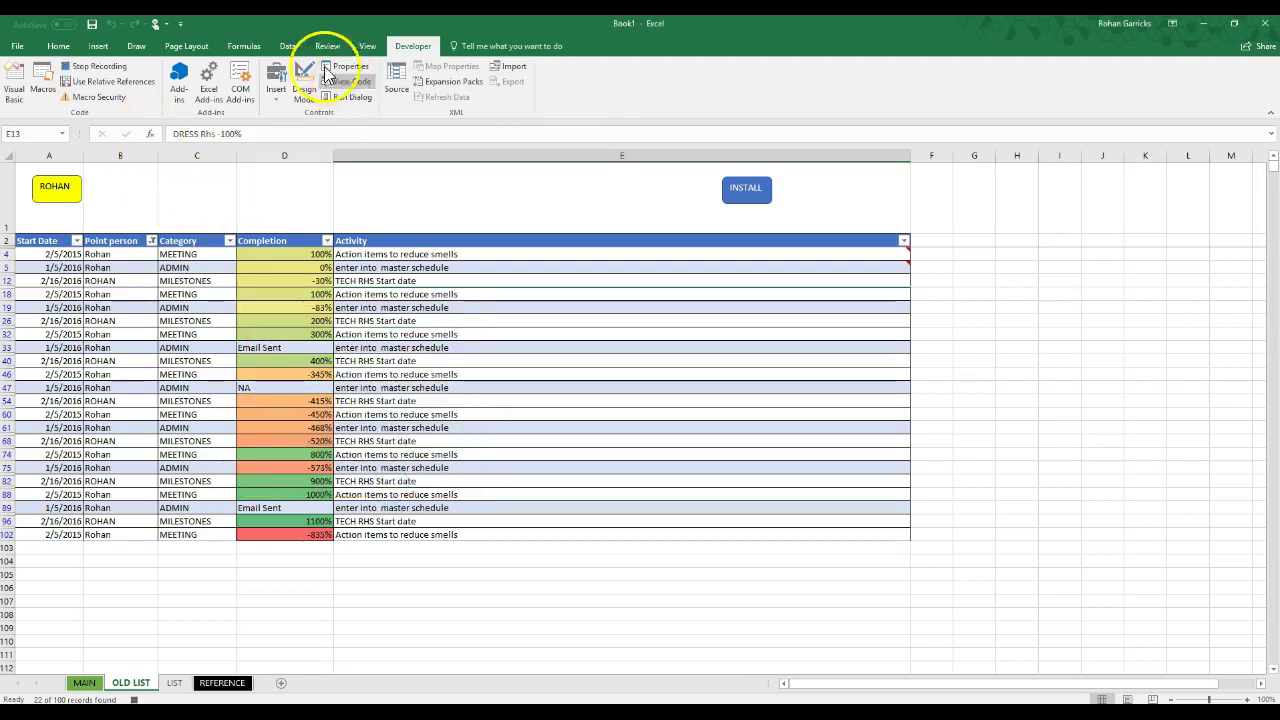
{"action": "left_click", "coordinate": [288, 46]}
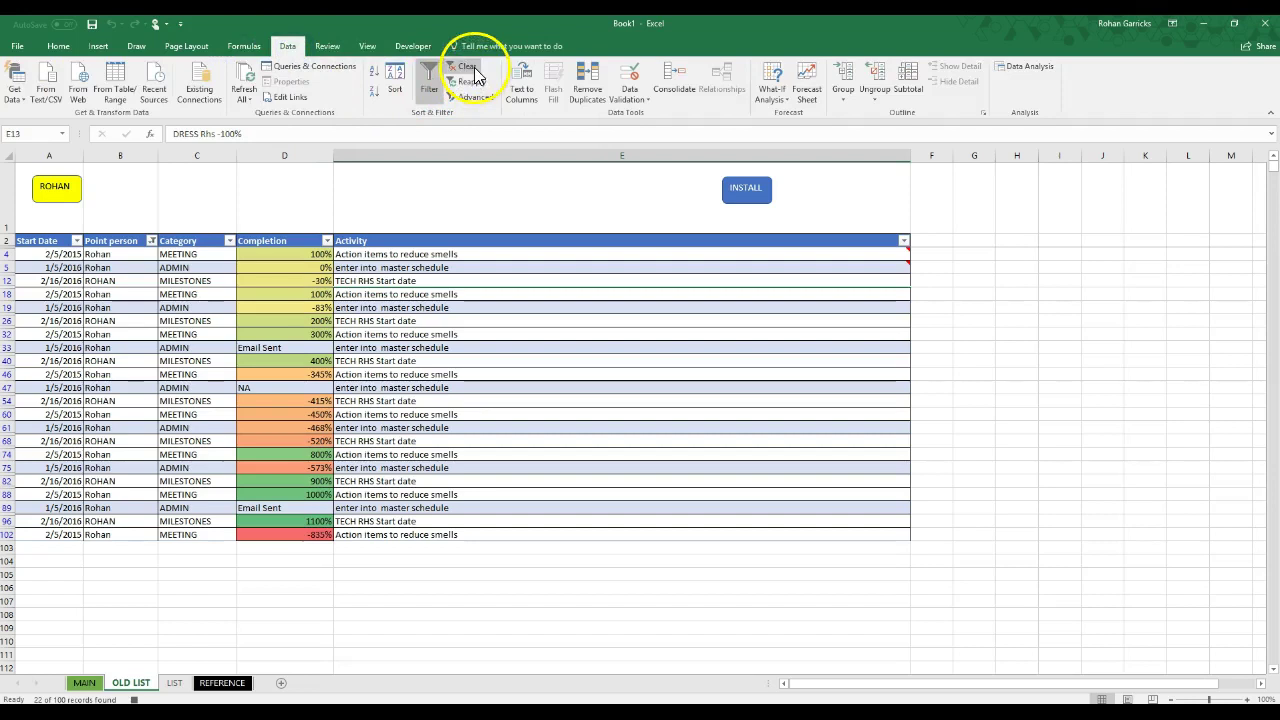
{"action": "left_click", "coordinate": [468, 68]}
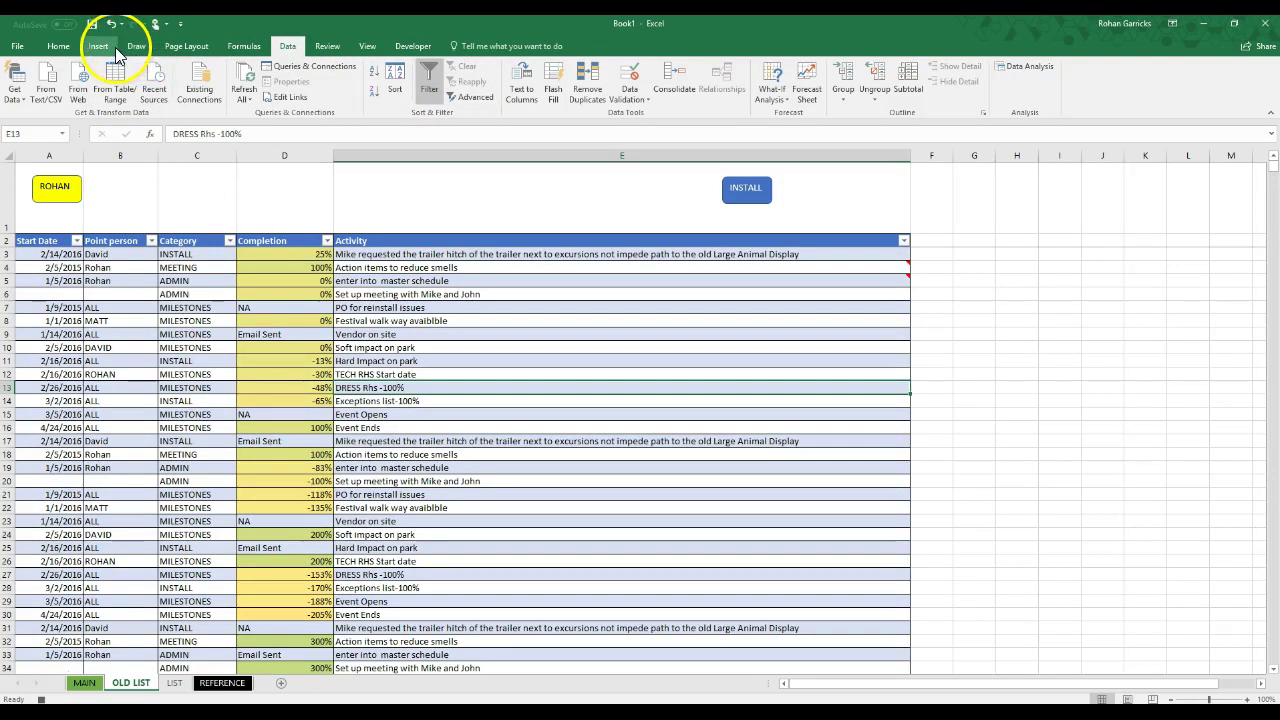
{"action": "left_click", "coordinate": [414, 46]}
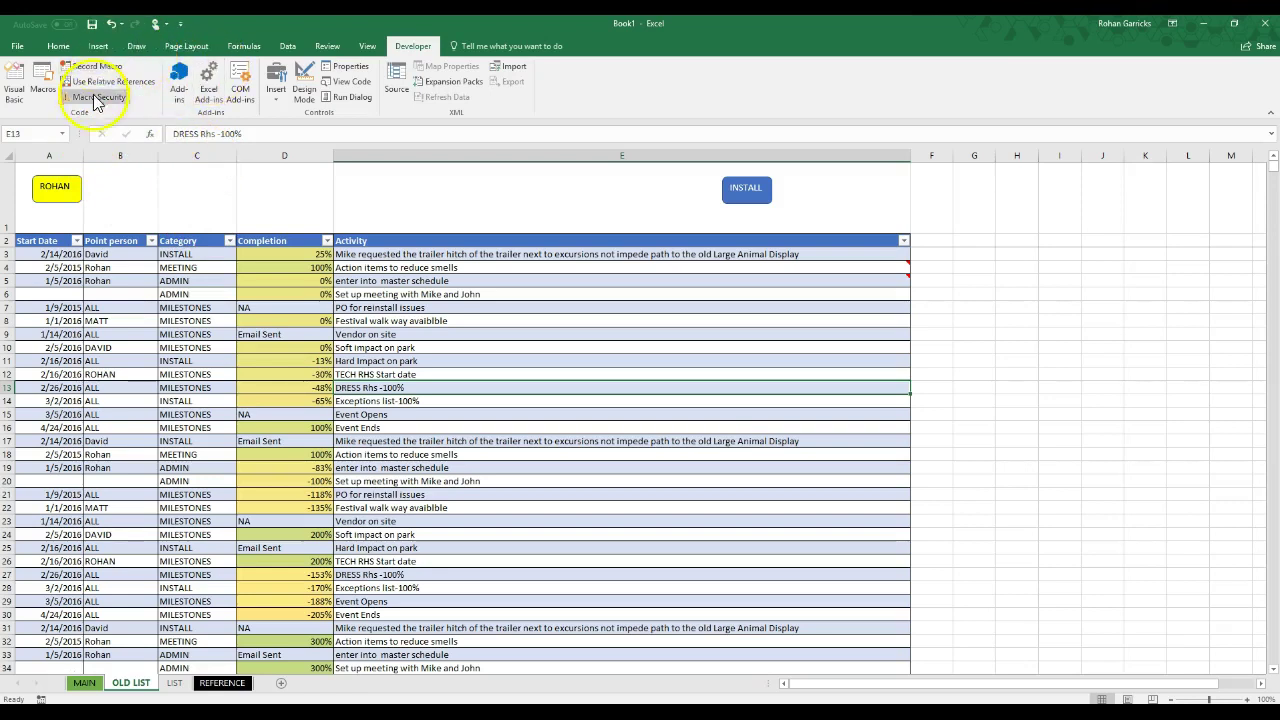
Step: Draw an isosceles triangle right of INSTALL, labelled CLEAR, and widen it to fit
{"action": "left_click", "coordinate": [97, 46]}
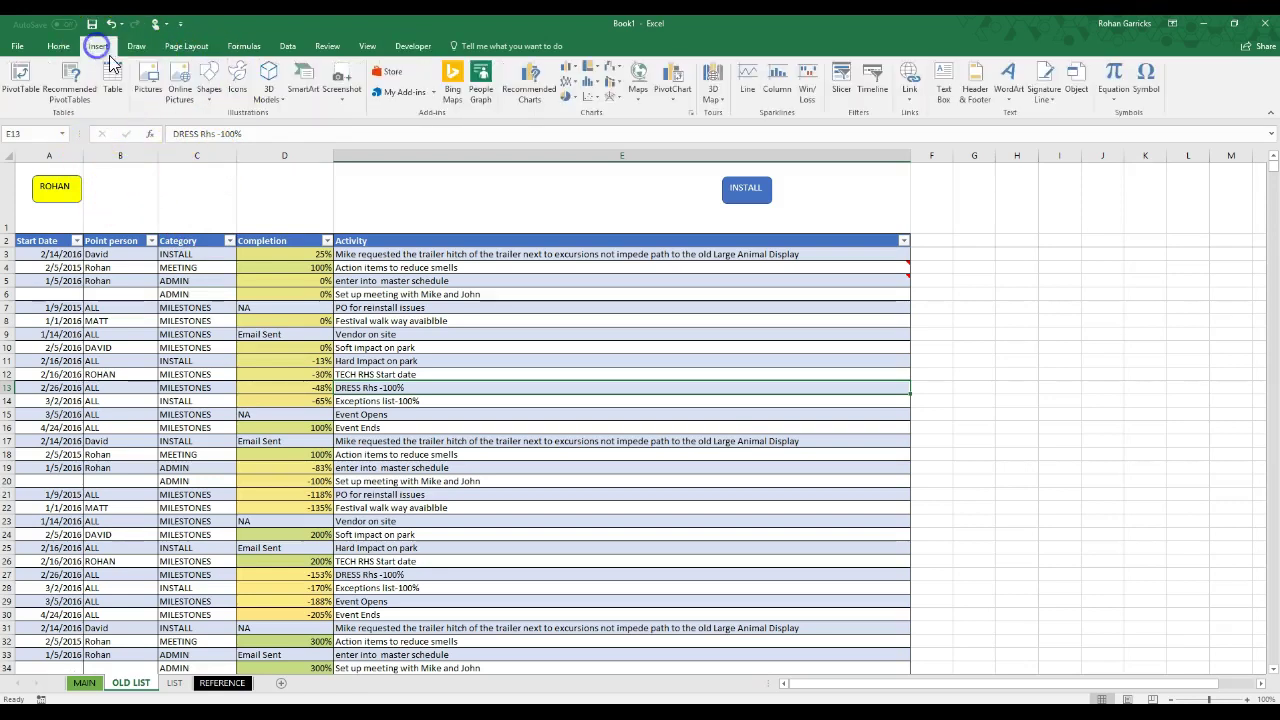
{"action": "left_click", "coordinate": [211, 80]}
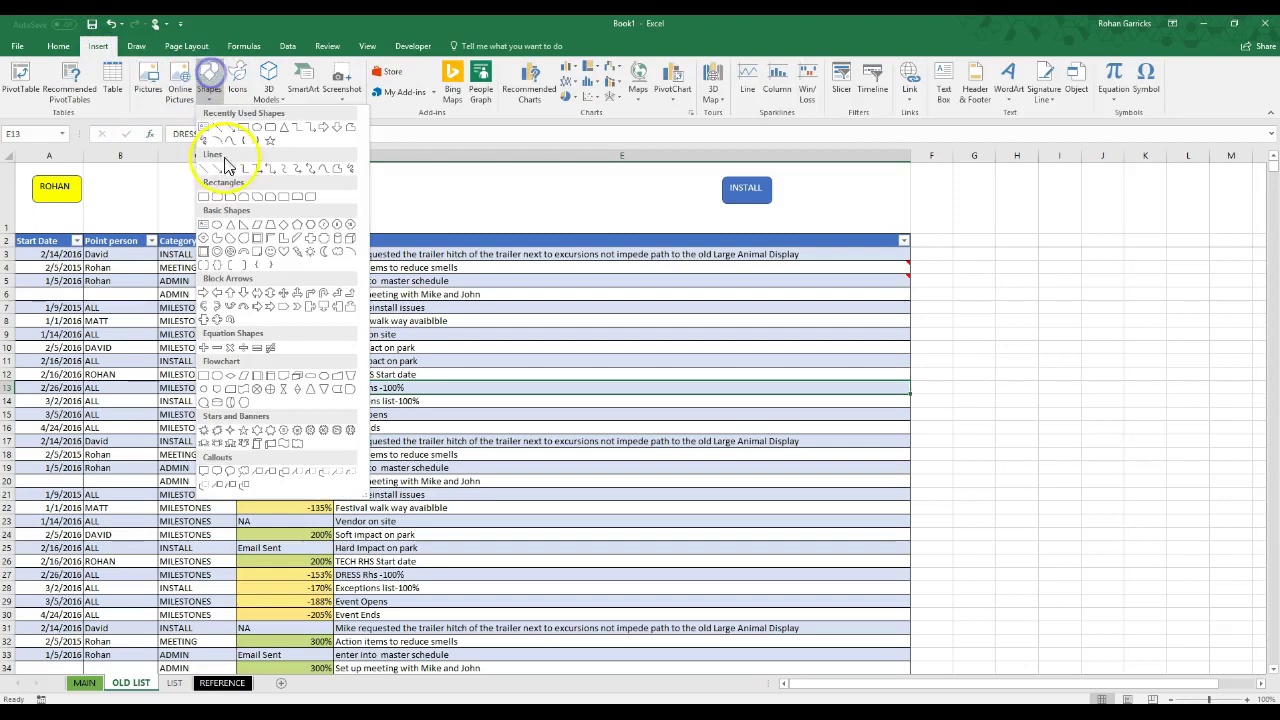
{"action": "left_click", "coordinate": [272, 130]}
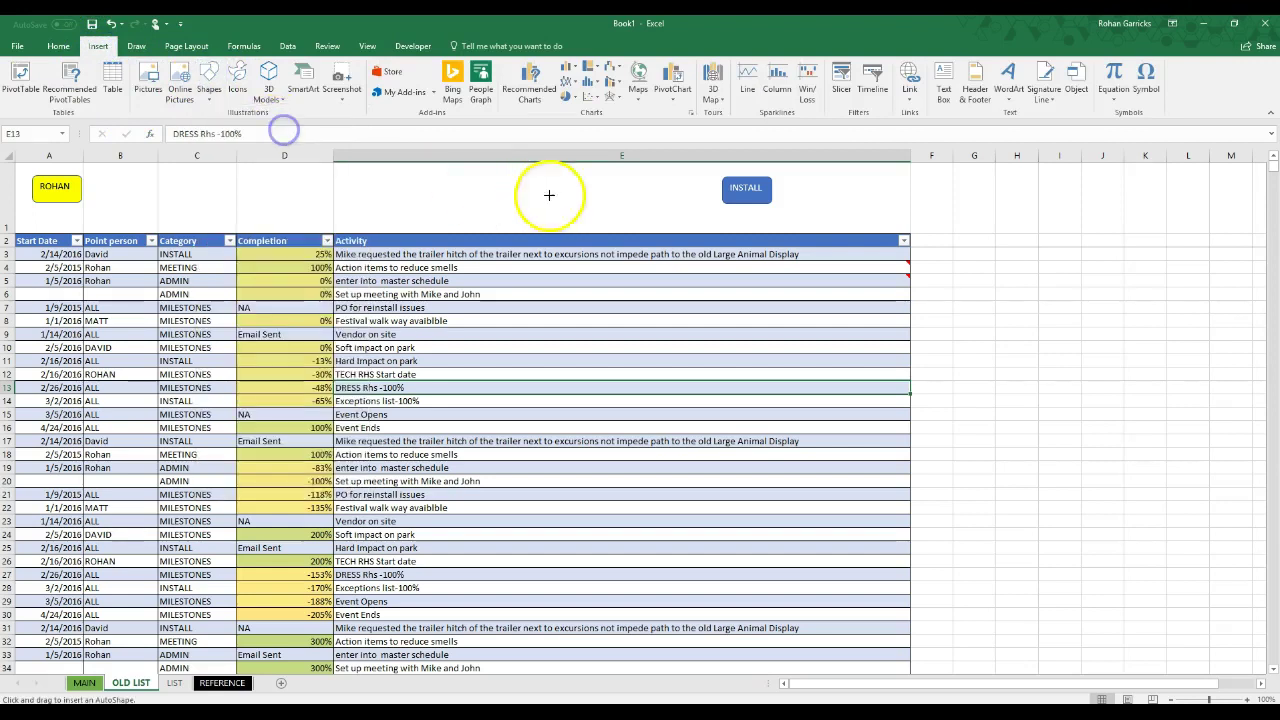
{"action": "mouse_move", "coordinate": [872, 218]}
{"action": "left_mouse_down"}
{"action": "mouse_move", "coordinate": [917, 234]}
{"action": "mouse_move", "coordinate": [895, 228]}
{"action": "left_mouse_up"}
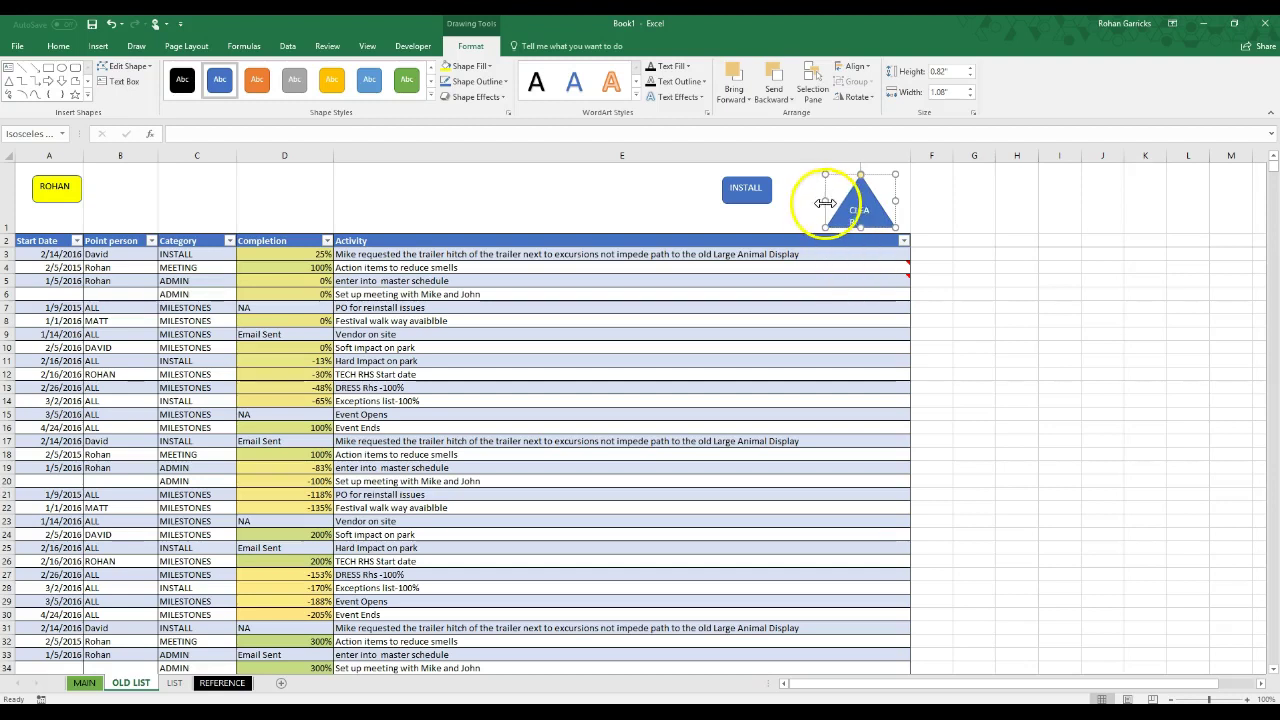
{"action": "left_click_drag", "start_coordinate": [823, 203], "coordinate": [806, 202]}
{"action": "left_click", "coordinate": [846, 292]}
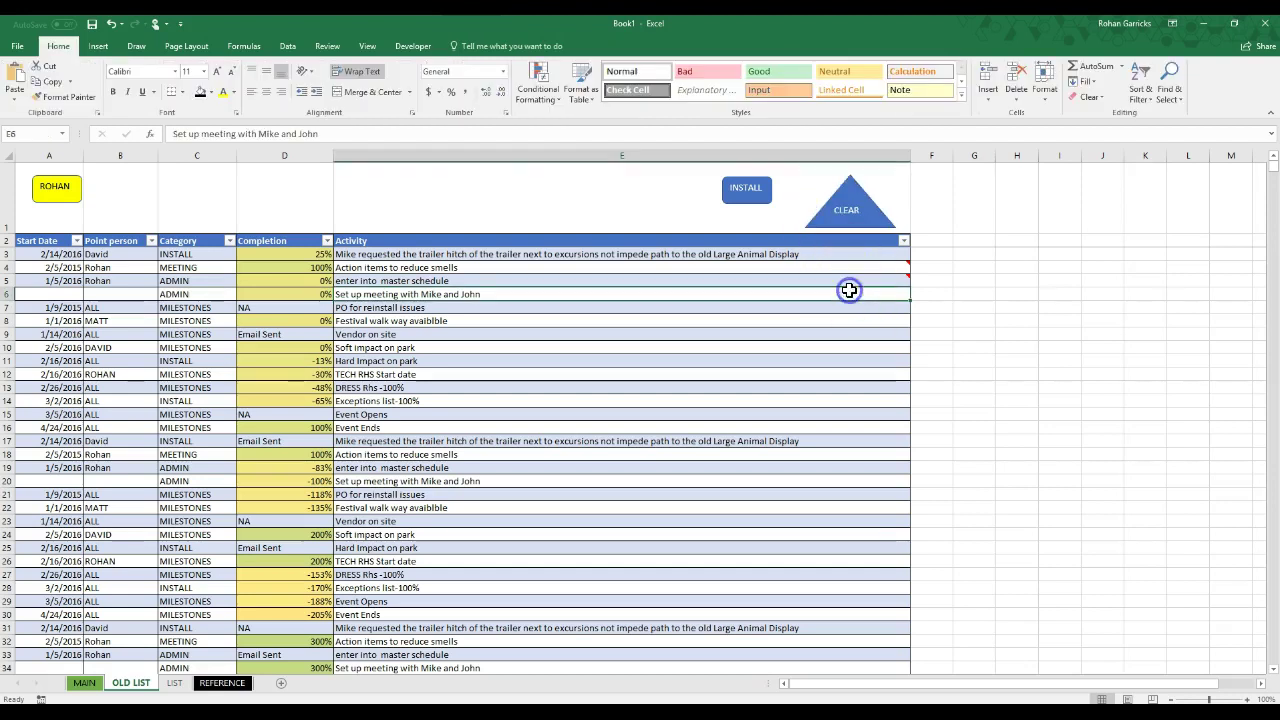
Step: Assign the CLEARall macro to the CLEAR triangle, then run the point-person filter button
{"action": "right_click", "coordinate": [858, 210]}
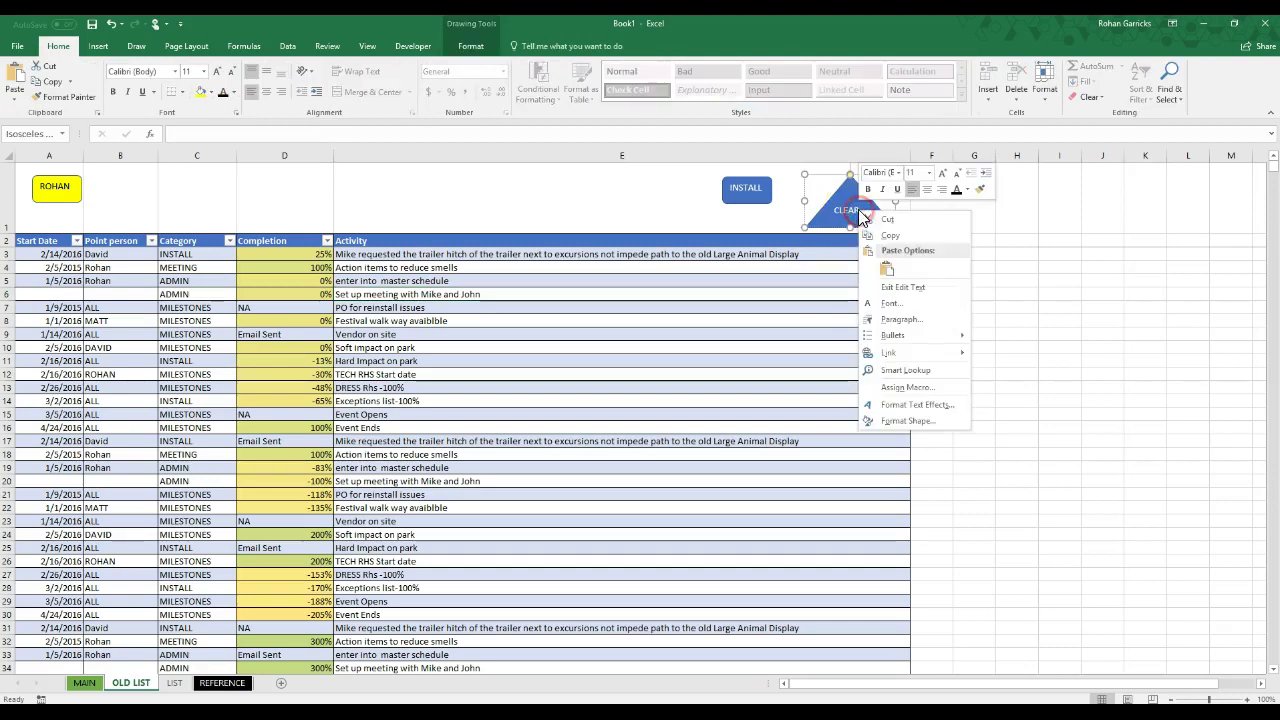
{"action": "key", "text": "Escape"}
{"action": "right_click", "coordinate": [846, 202]}
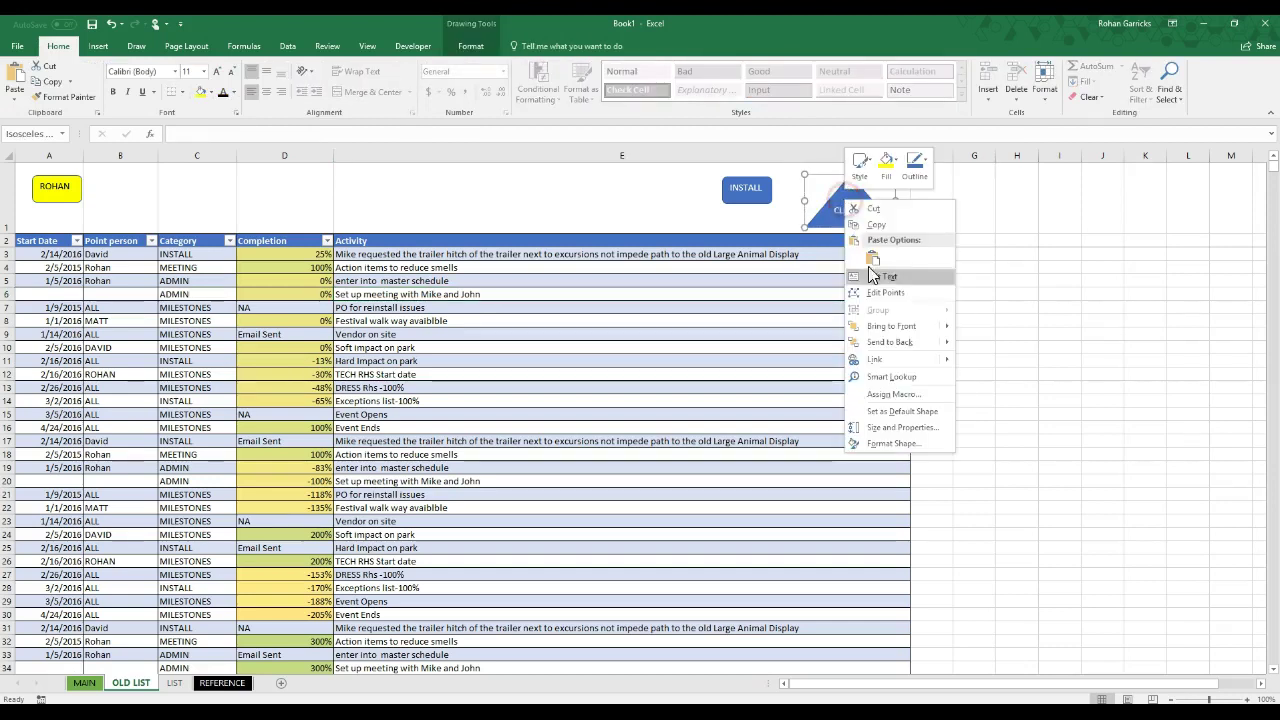
{"action": "left_click", "coordinate": [893, 395]}
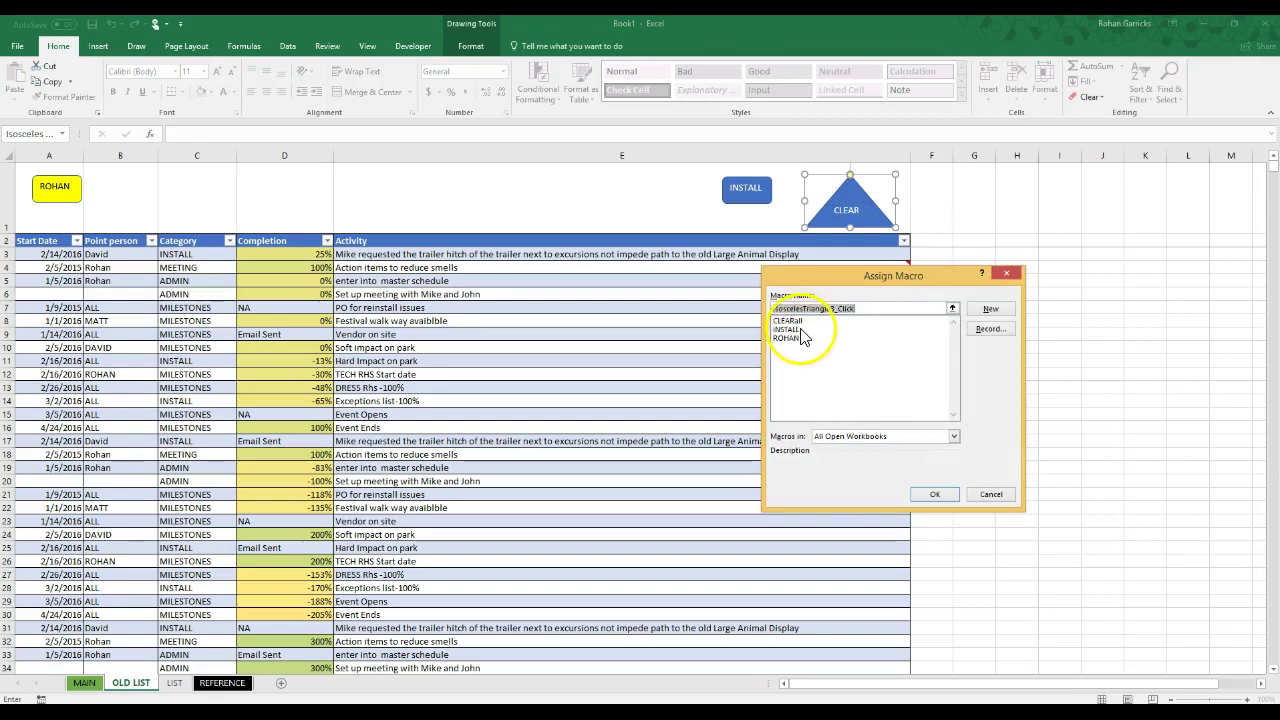
{"action": "left_click", "coordinate": [800, 321]}
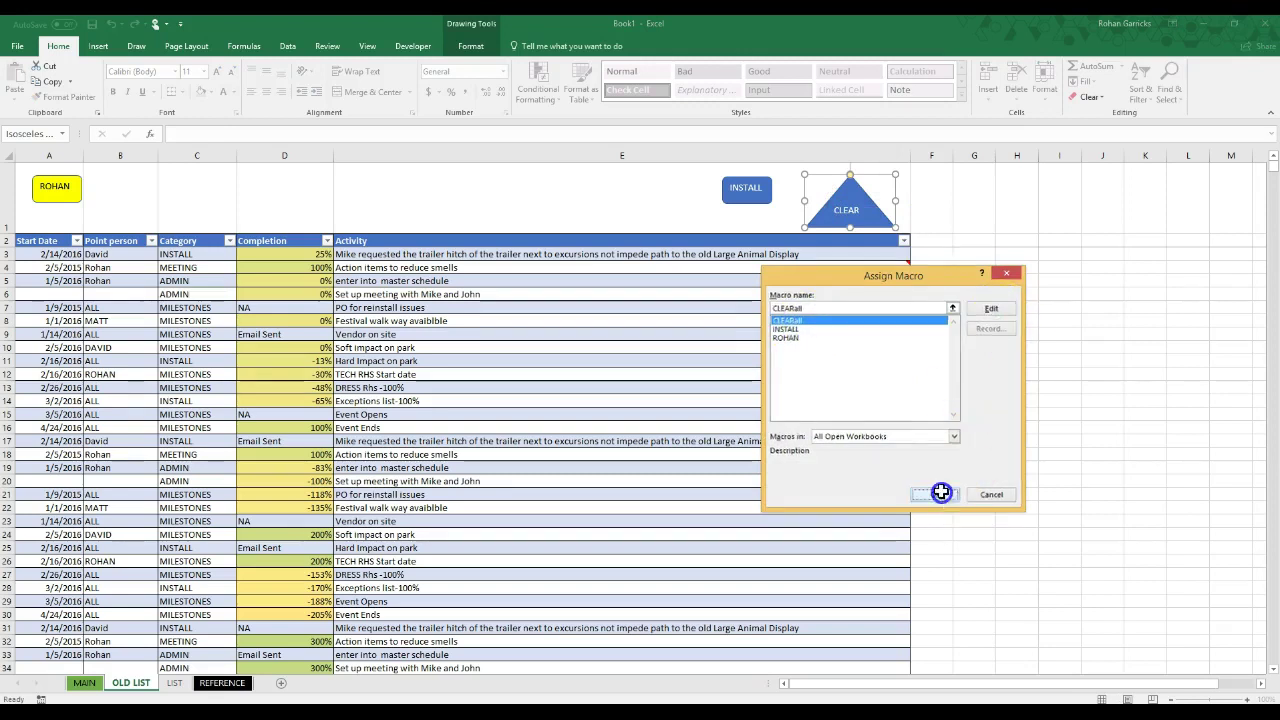
{"action": "left_click", "coordinate": [938, 494]}
{"action": "left_click", "coordinate": [609, 211]}
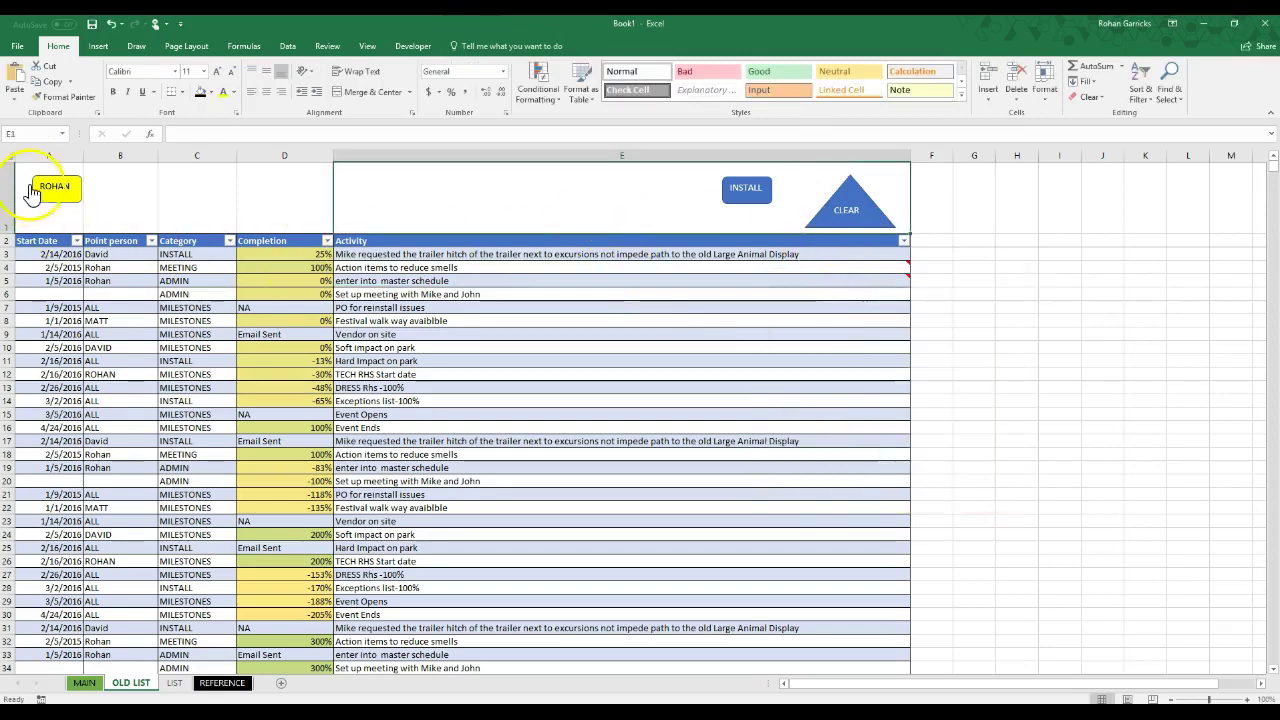
{"action": "left_click", "coordinate": [62, 193]}
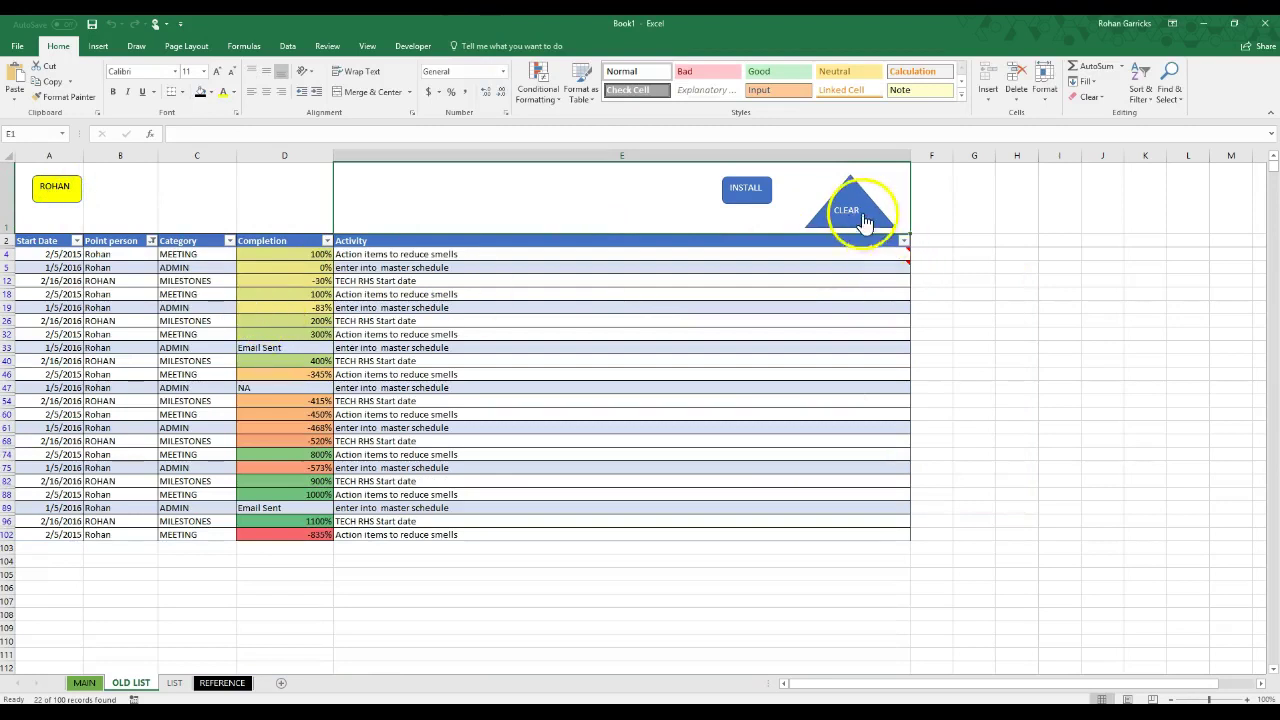
Step: Apply the INSTALL filter, then run CLEAR, ending the VBA run-time error dialogs
{"action": "left_click", "coordinate": [856, 213]}
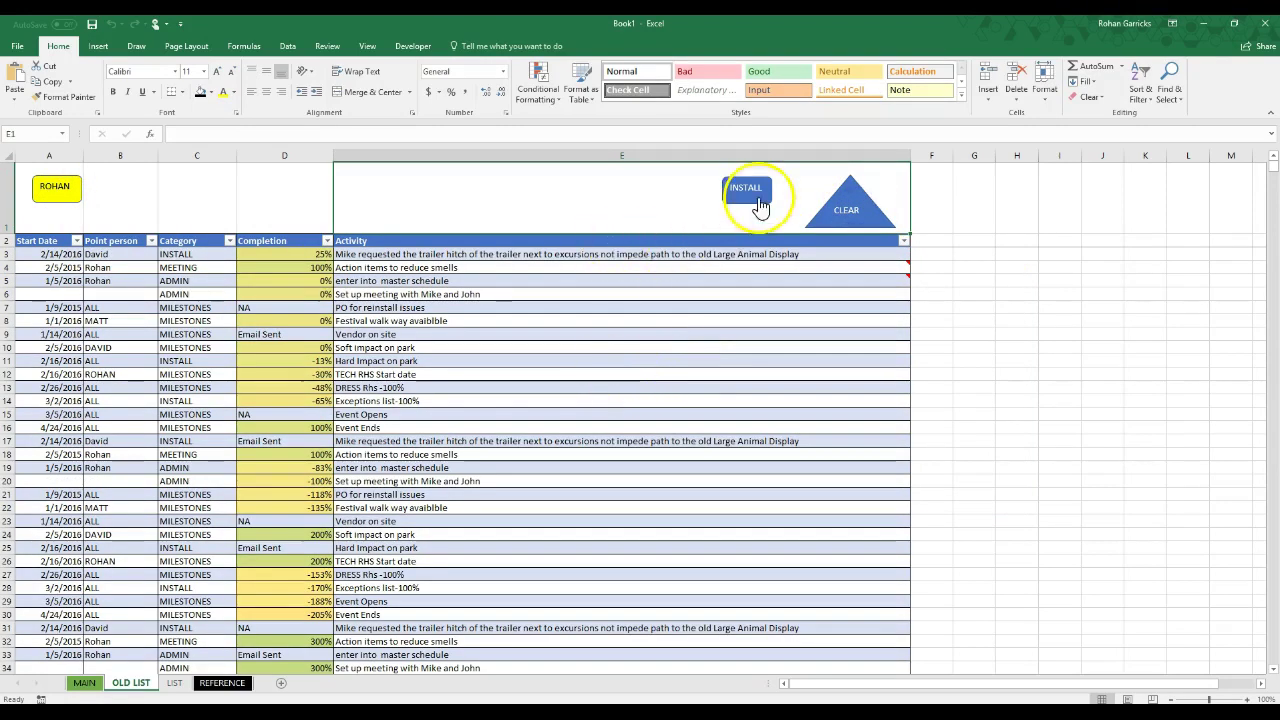
{"action": "left_click", "coordinate": [752, 207]}
{"action": "left_click", "coordinate": [837, 213]}
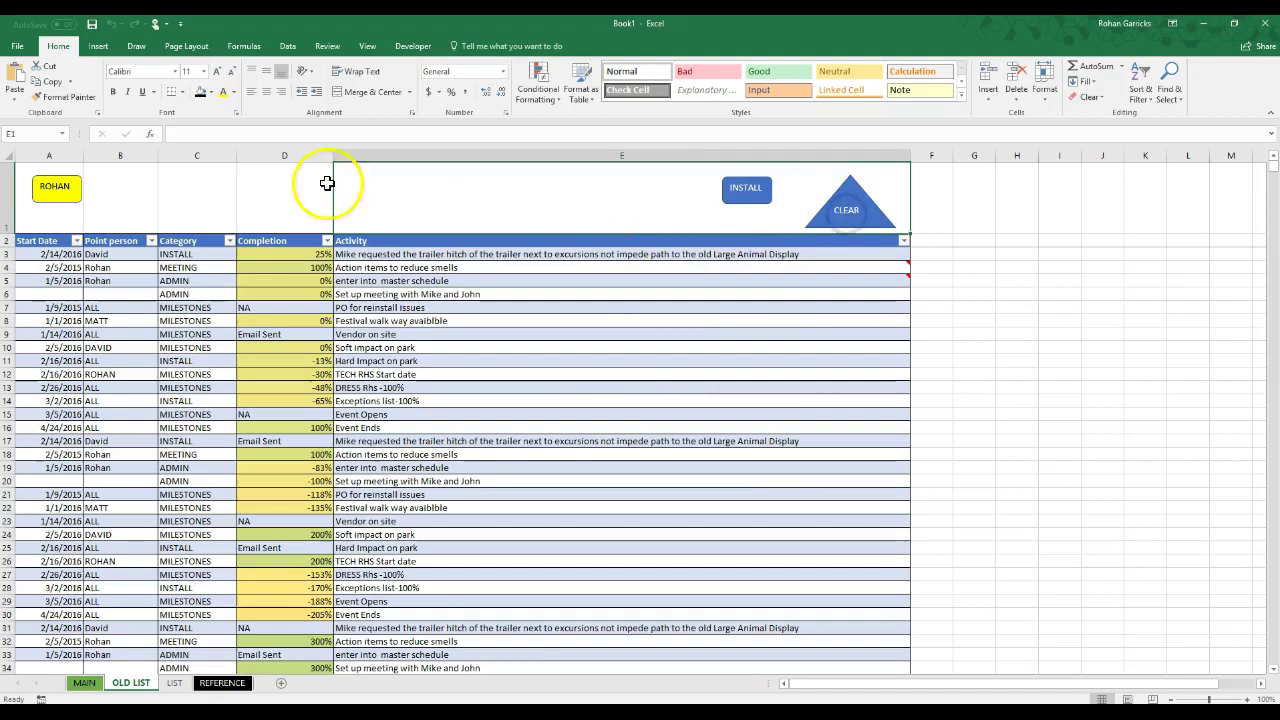
{"action": "left_click", "coordinate": [898, 210]}
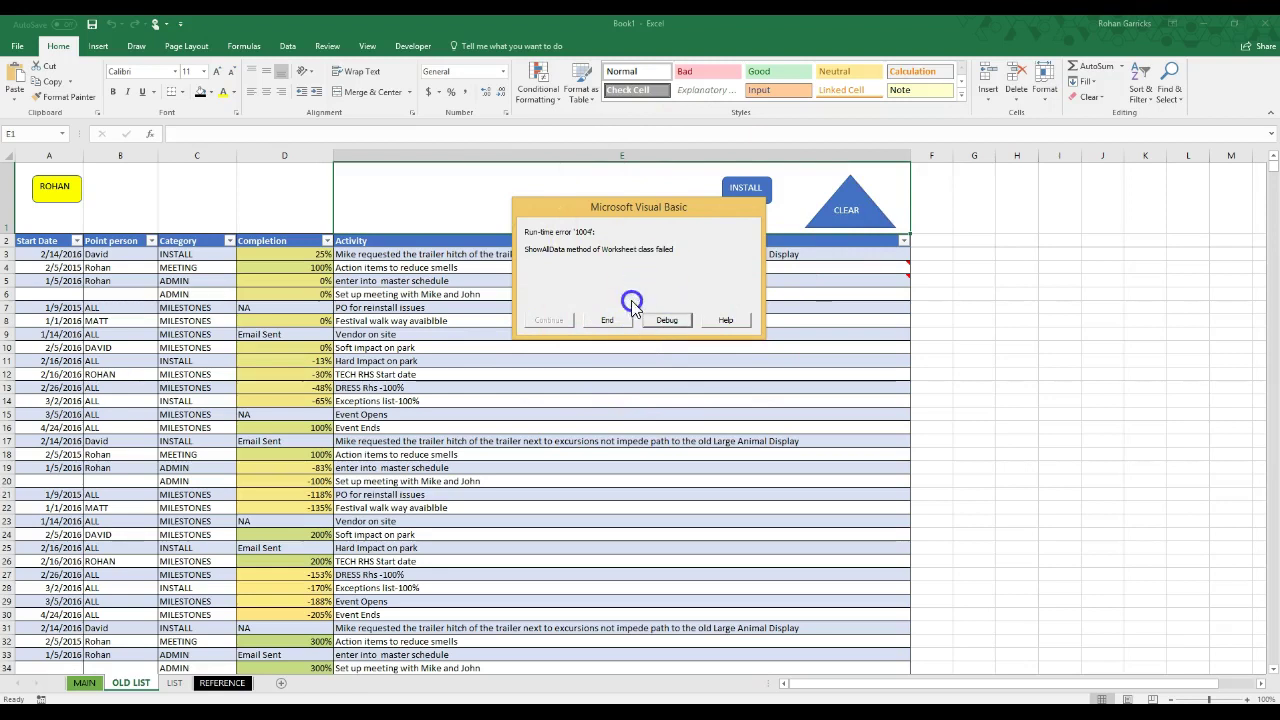
{"action": "left_click", "coordinate": [622, 322]}
{"action": "left_click", "coordinate": [831, 225]}
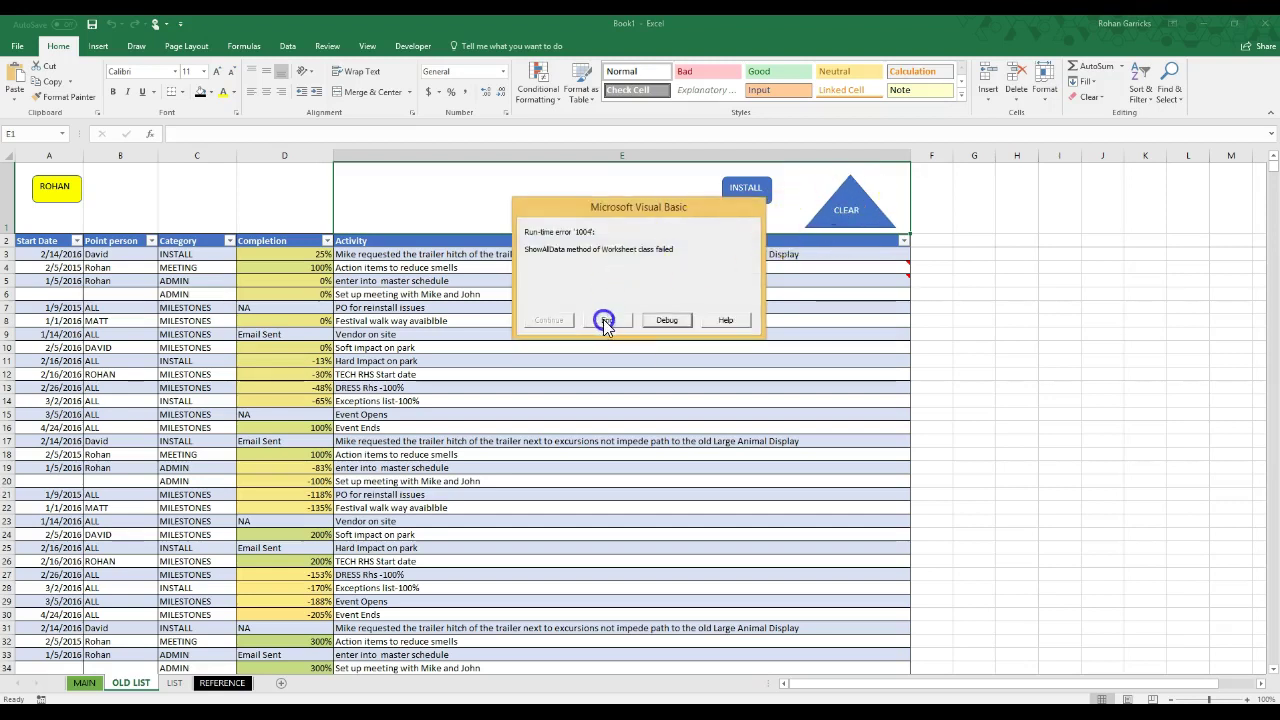
{"action": "left_click", "coordinate": [605, 322]}
Step: Filter by ROHAN, then by INSTALL, clearing each one with the CLEAR shape
{"action": "scroll", "coordinate": [412, 387], "scroll_direction": "down", "scroll_amount": 5}
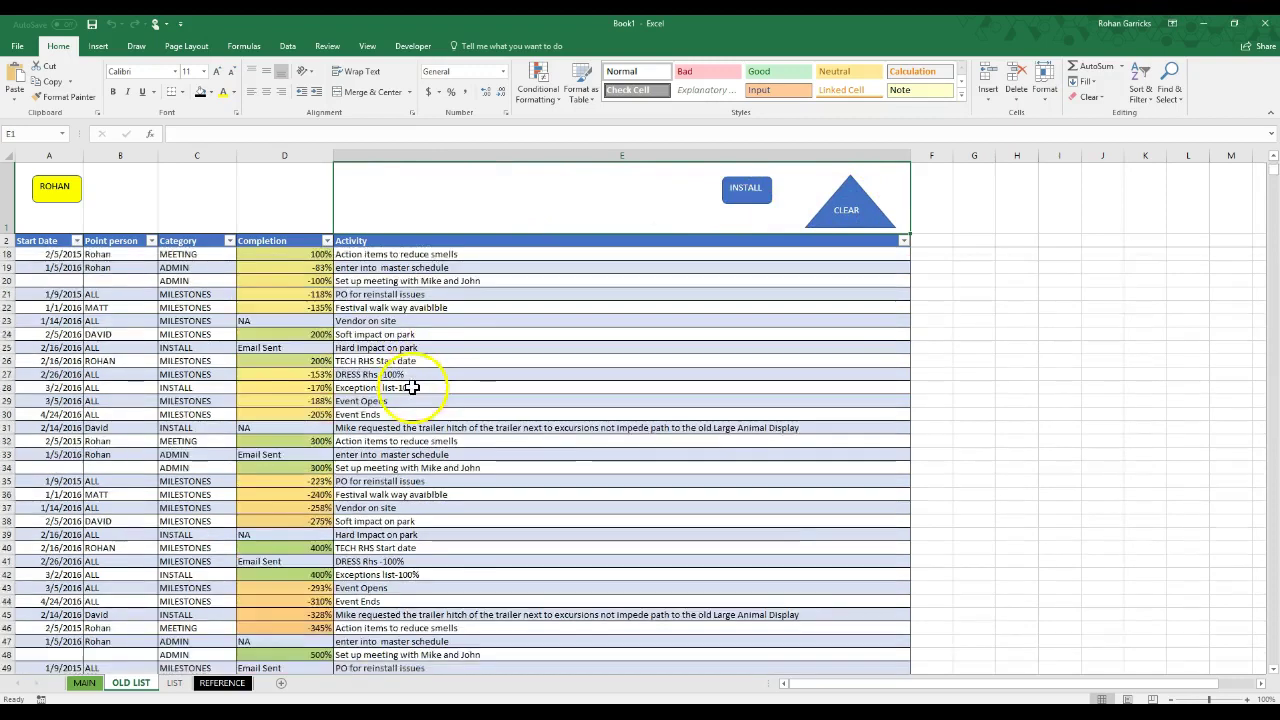
{"action": "scroll", "coordinate": [412, 387], "scroll_direction": "up", "scroll_amount": 5}
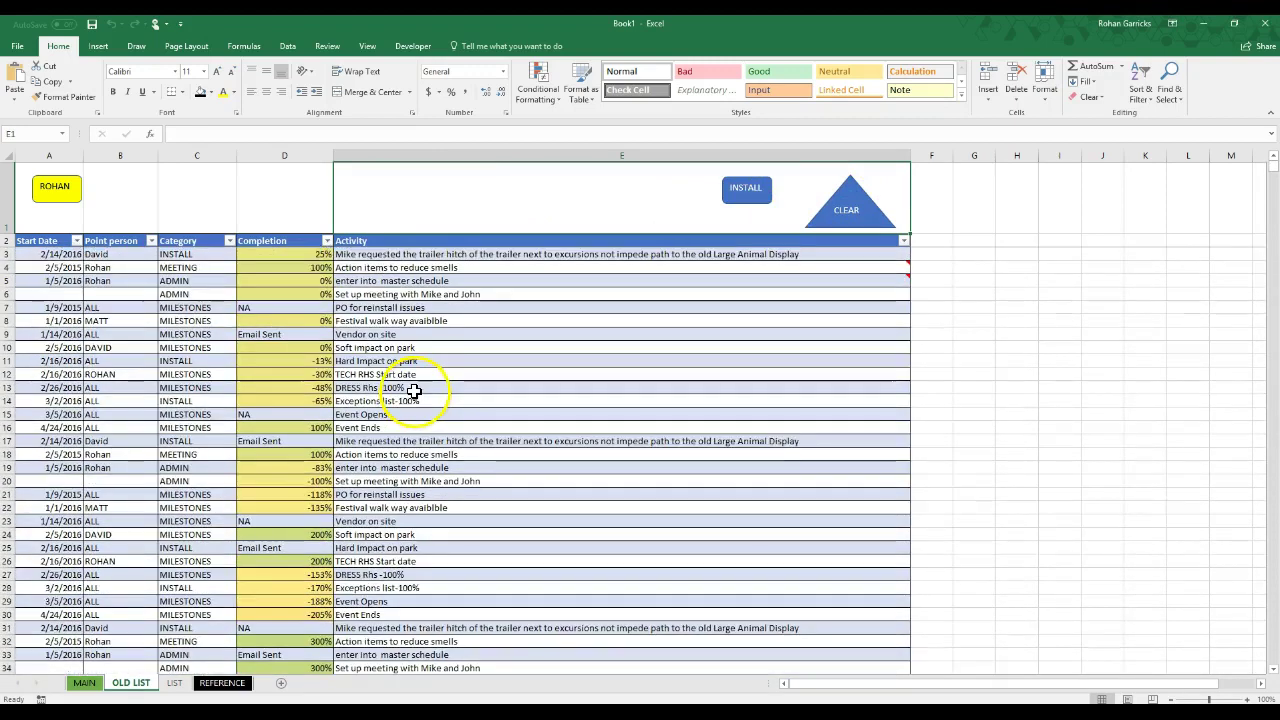
{"action": "left_click", "coordinate": [55, 187]}
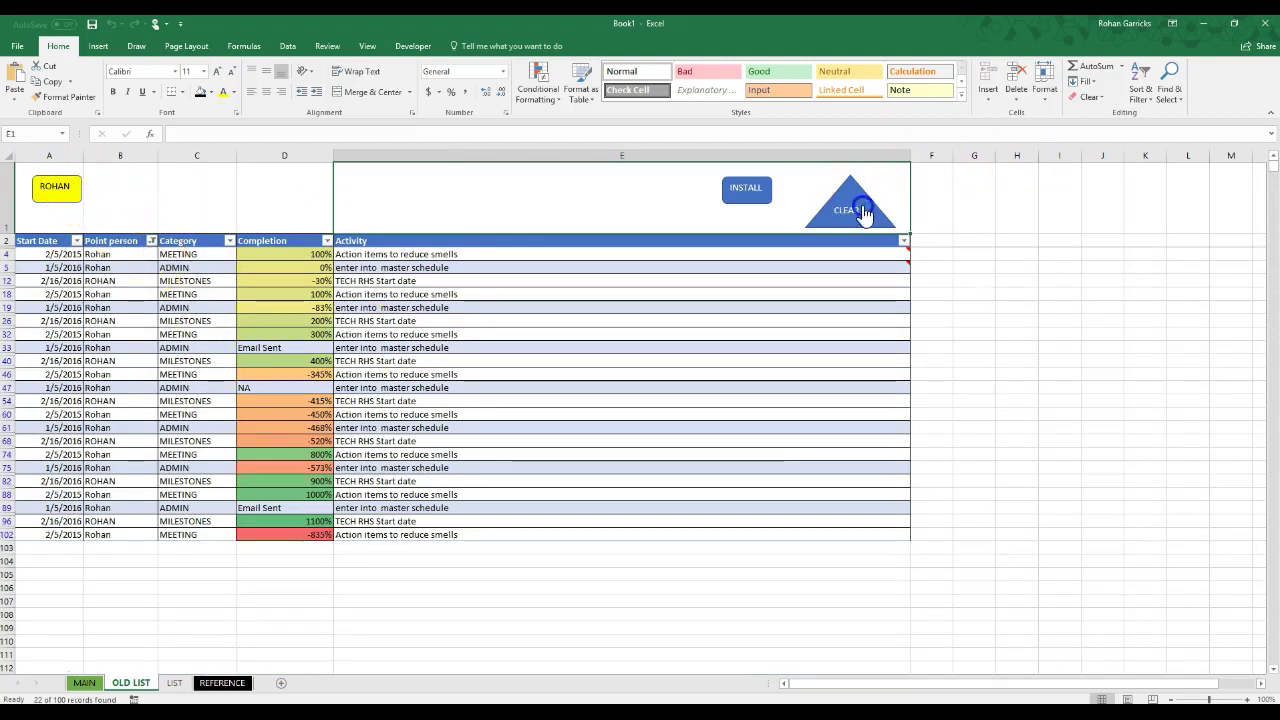
{"action": "left_click", "coordinate": [851, 211]}
{"action": "left_click", "coordinate": [744, 190]}
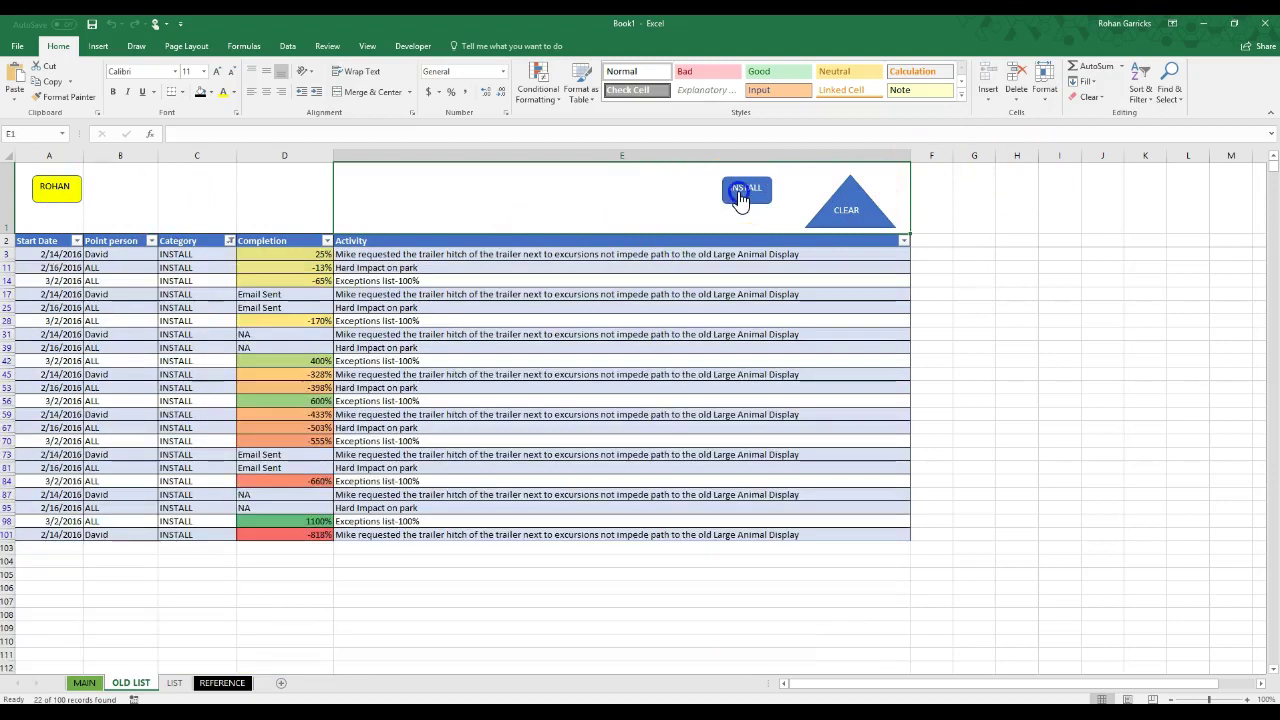
{"action": "left_click", "coordinate": [838, 213]}
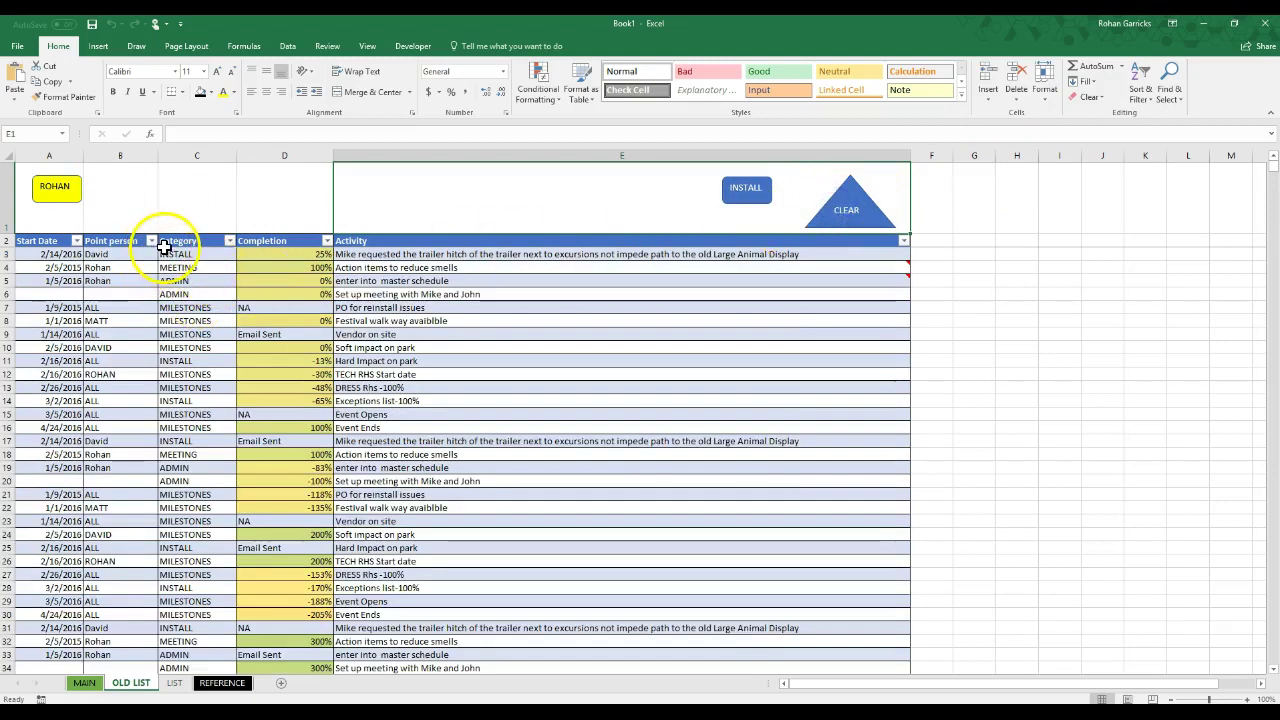
Step: Filter the Completion column to show only Email Sent
{"action": "left_click", "coordinate": [326, 240]}
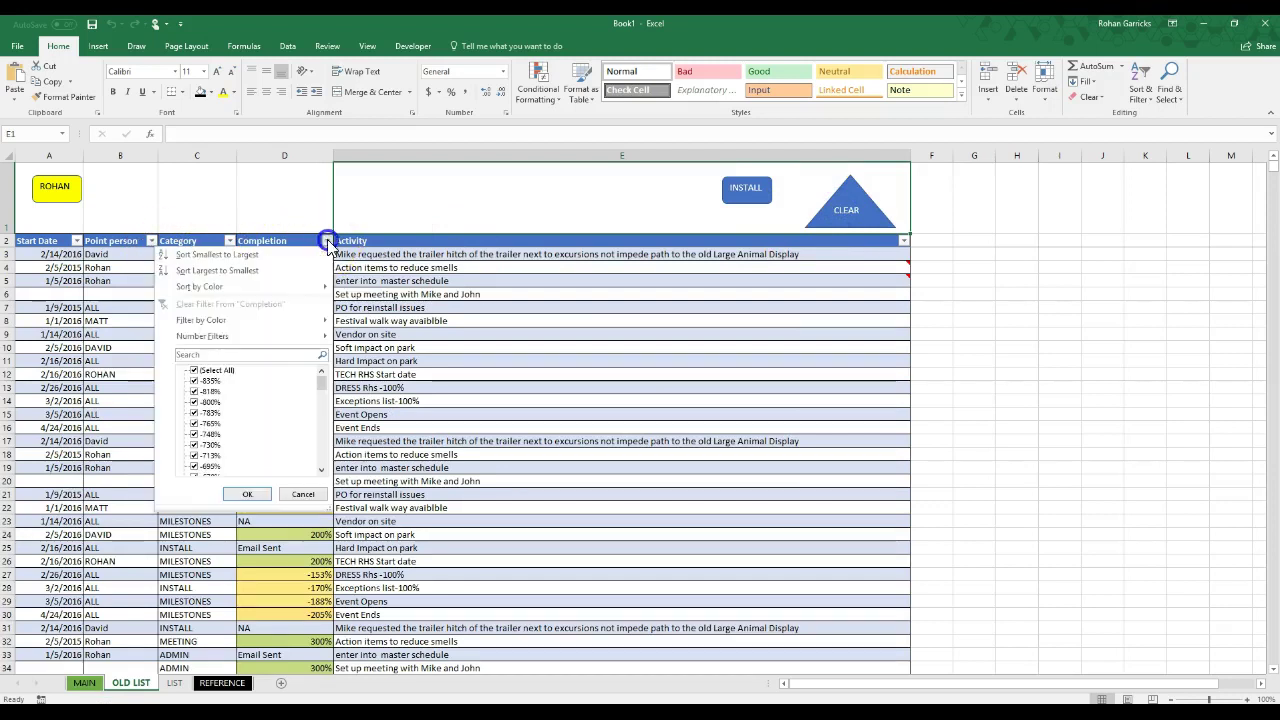
{"action": "left_click", "coordinate": [195, 370]}
{"action": "left_click_drag", "start_coordinate": [322, 380], "coordinate": [310, 498]}
{"action": "left_click", "coordinate": [195, 455]}
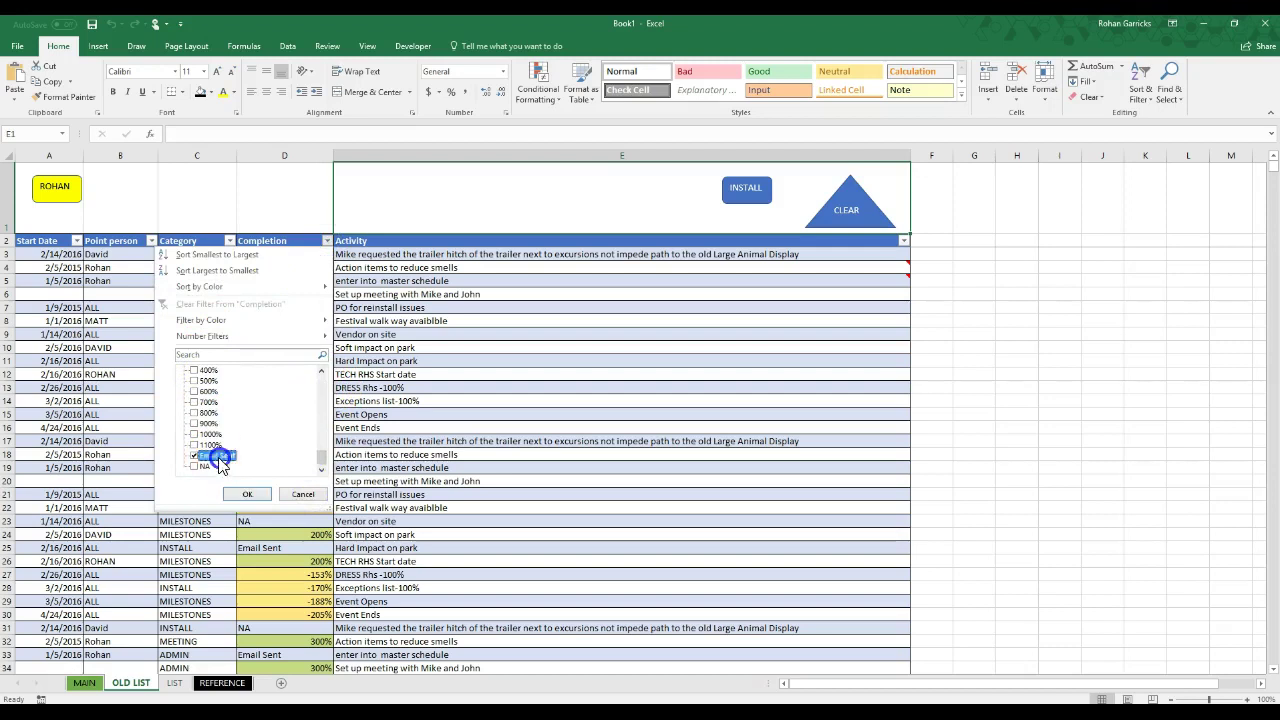
{"action": "left_click", "coordinate": [247, 494]}
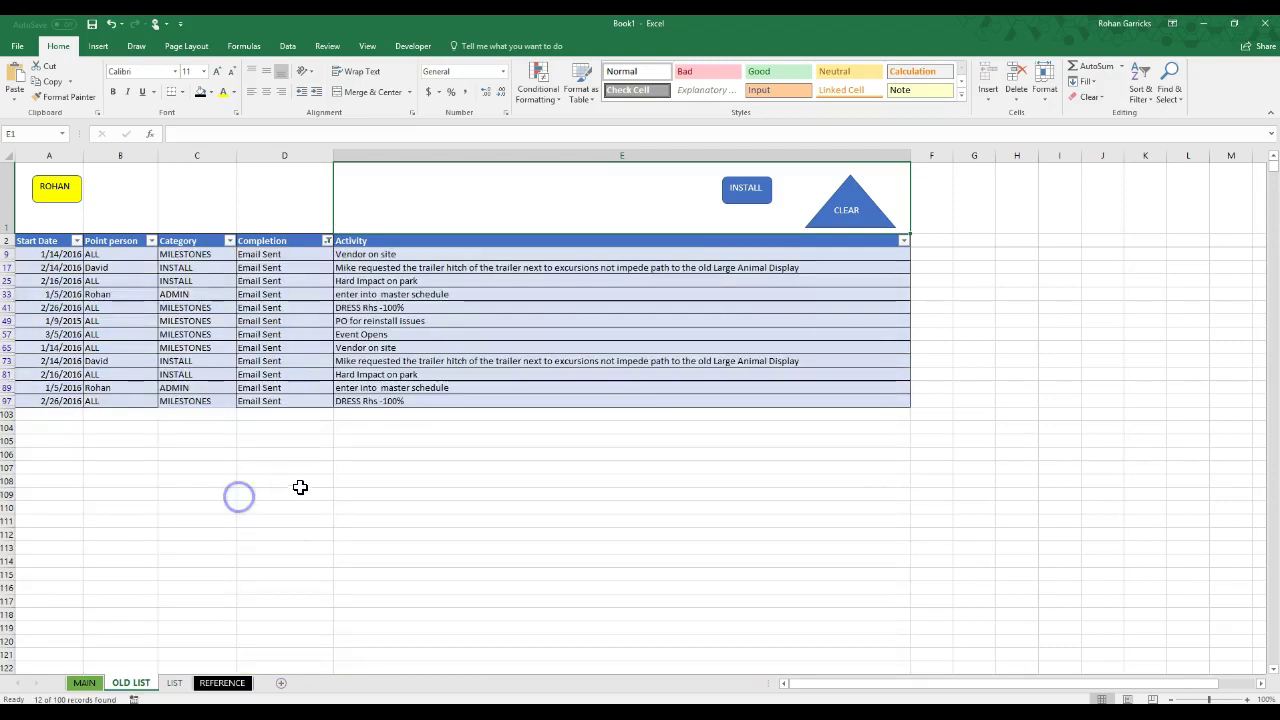
Step: Filter the Point person column to show only ALL
{"action": "left_click", "coordinate": [151, 241]}
{"action": "left_click", "coordinate": [38, 371]}
{"action": "left_click", "coordinate": [38, 381]}
{"action": "left_click", "coordinate": [89, 494]}
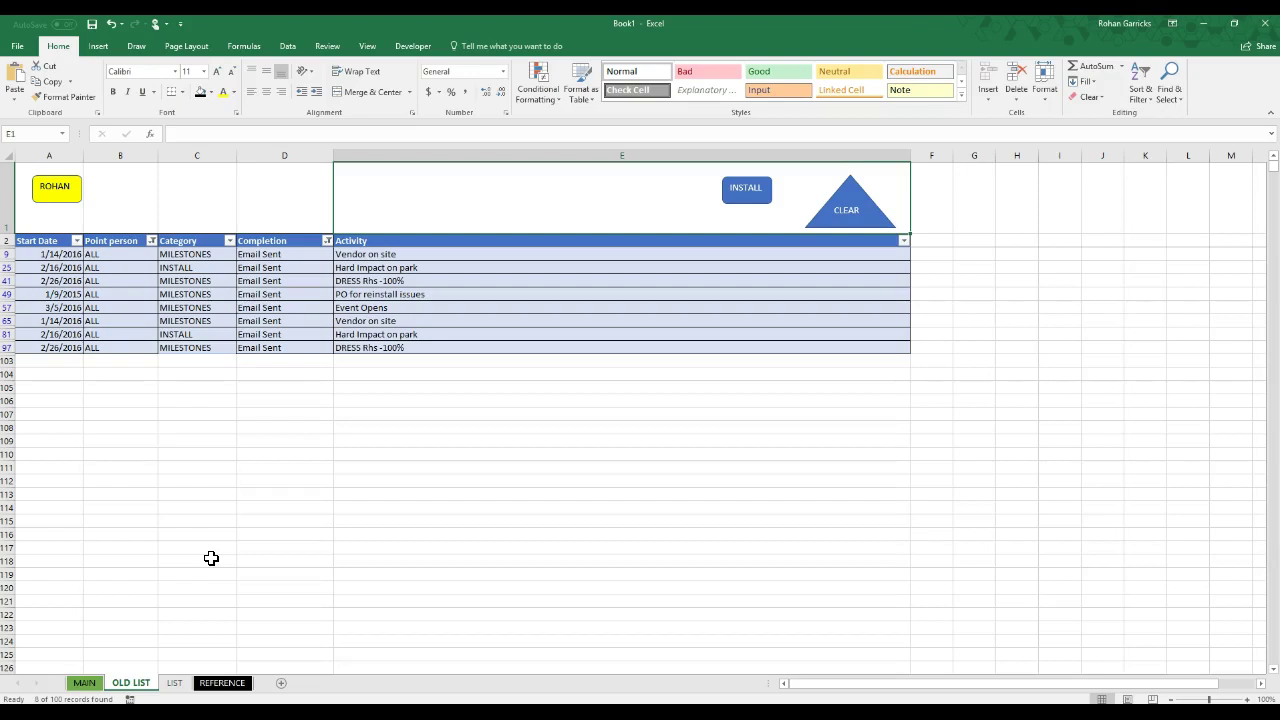
{"action": "left_click", "coordinate": [166, 672]}
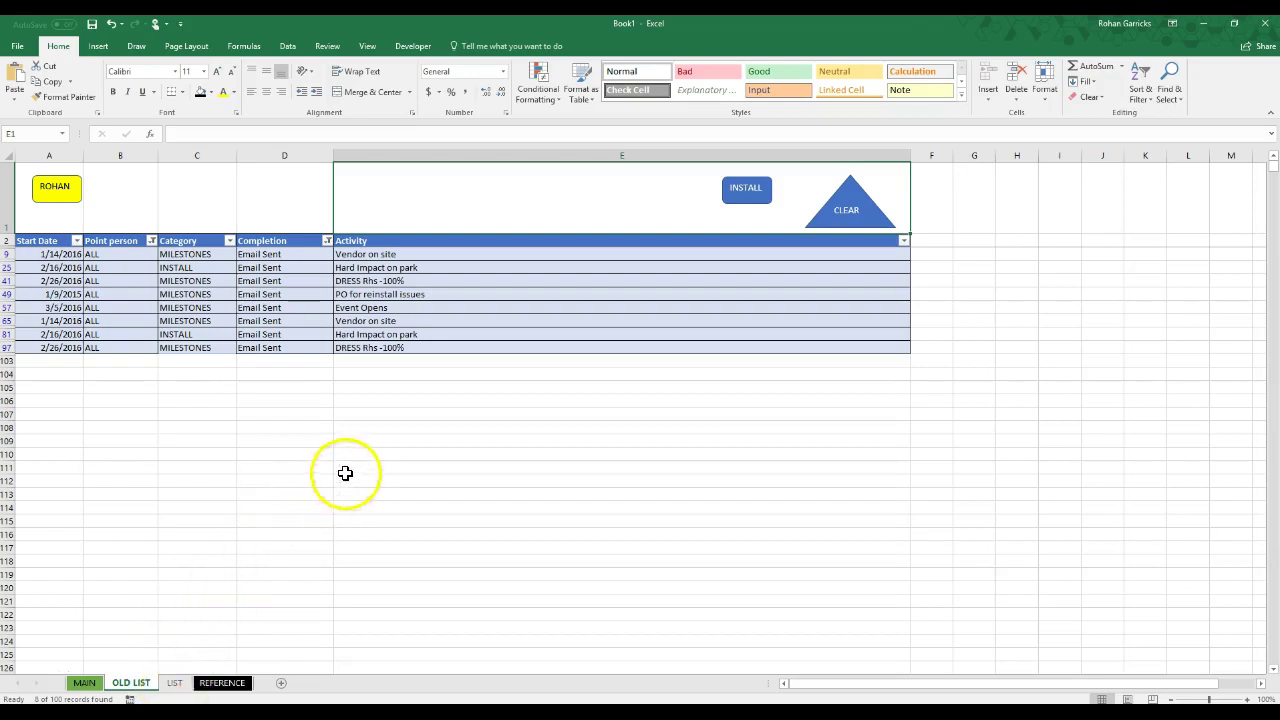
{"action": "left_click", "coordinate": [407, 402]}
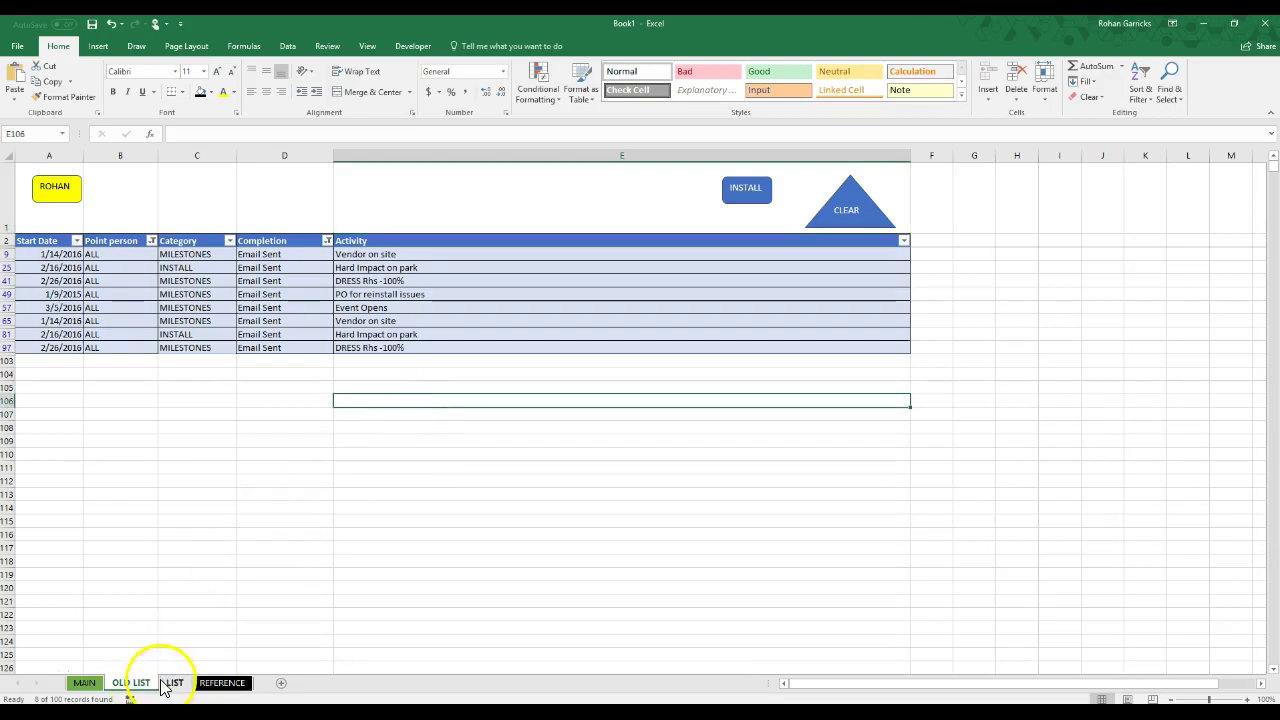
Step: On the LIST sheet, set statuses A3, A4 and A5 to YES
{"action": "left_click", "coordinate": [173, 682]}
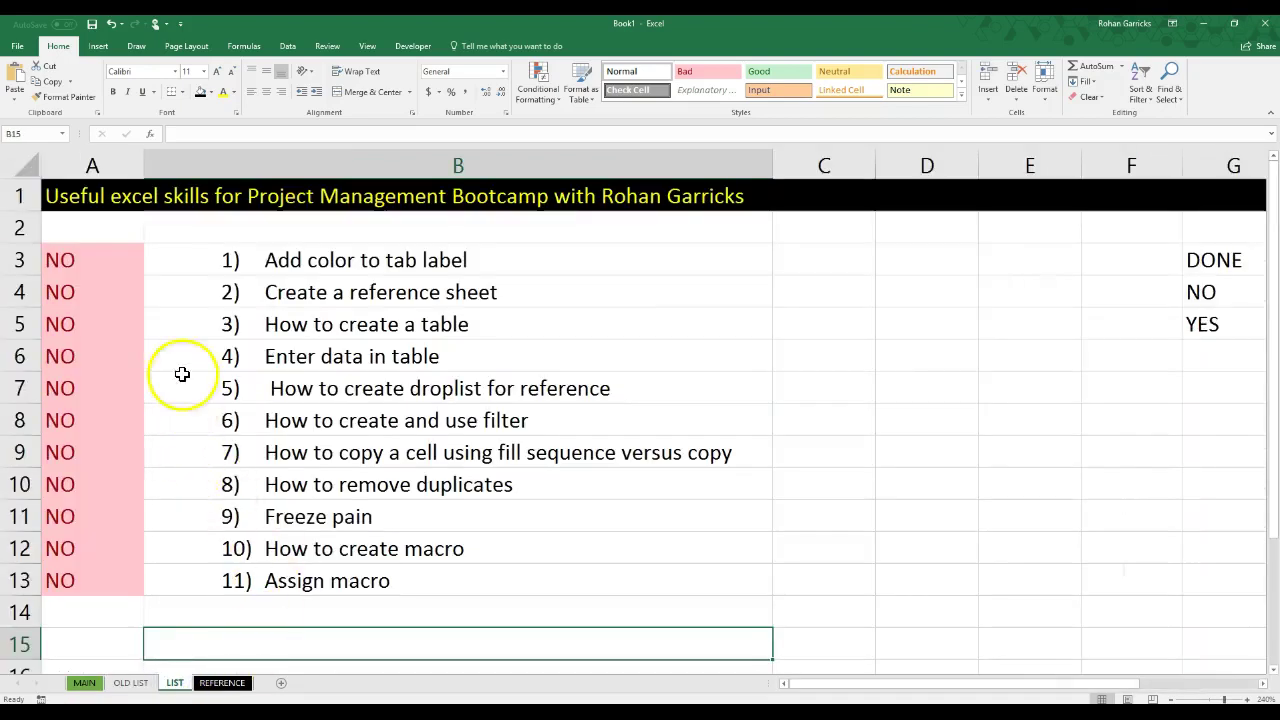
{"action": "left_click", "coordinate": [138, 263]}
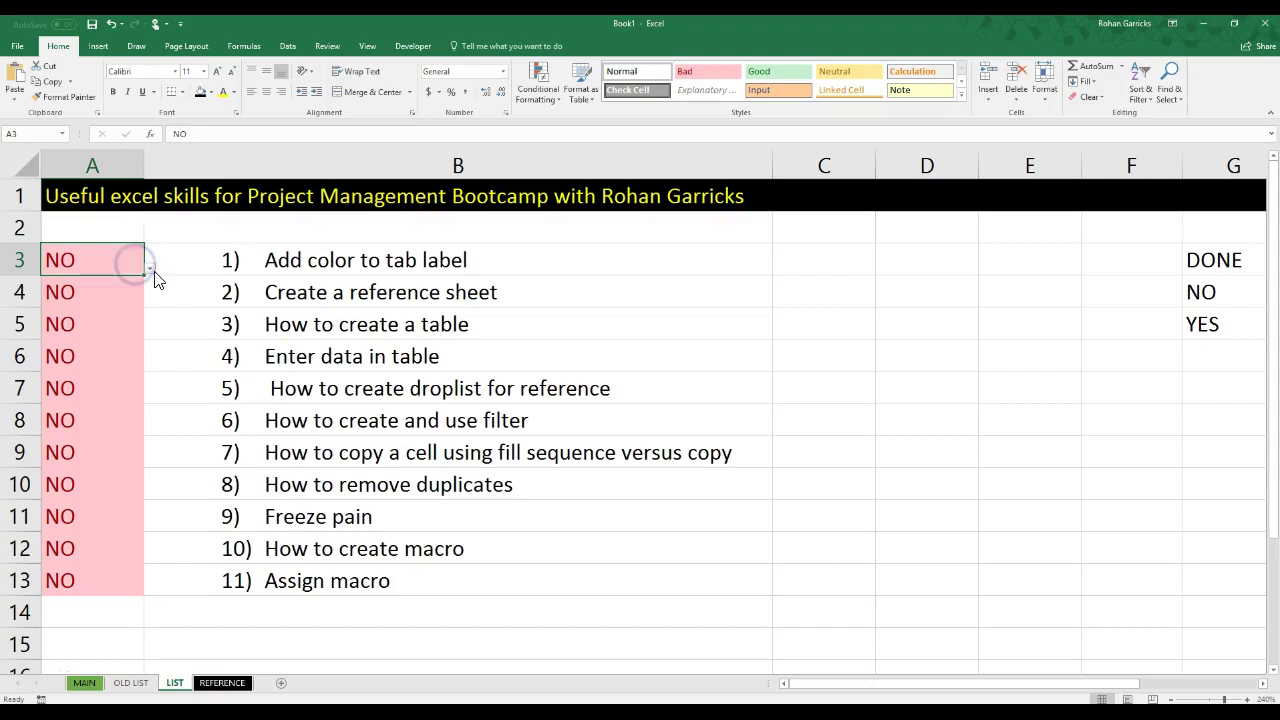
{"action": "left_click", "coordinate": [149, 268]}
{"action": "left_click", "coordinate": [96, 326]}
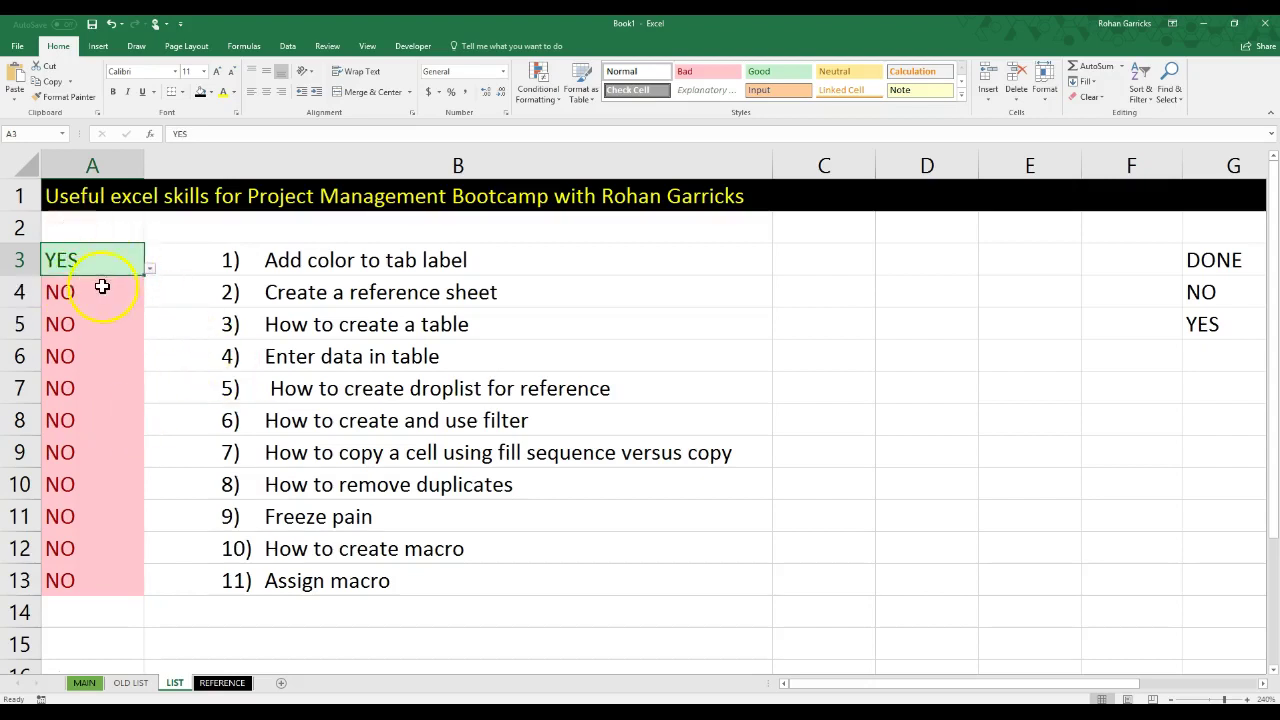
{"action": "left_click", "coordinate": [122, 293]}
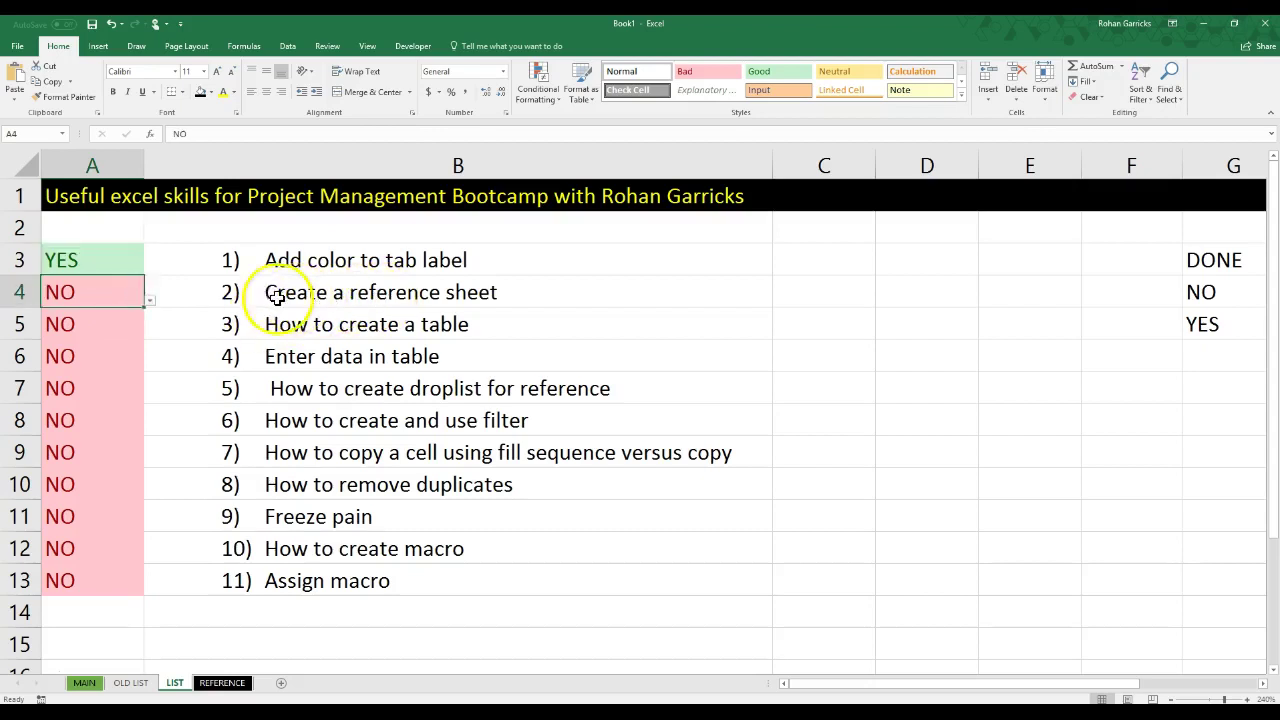
{"action": "left_click", "coordinate": [150, 300]}
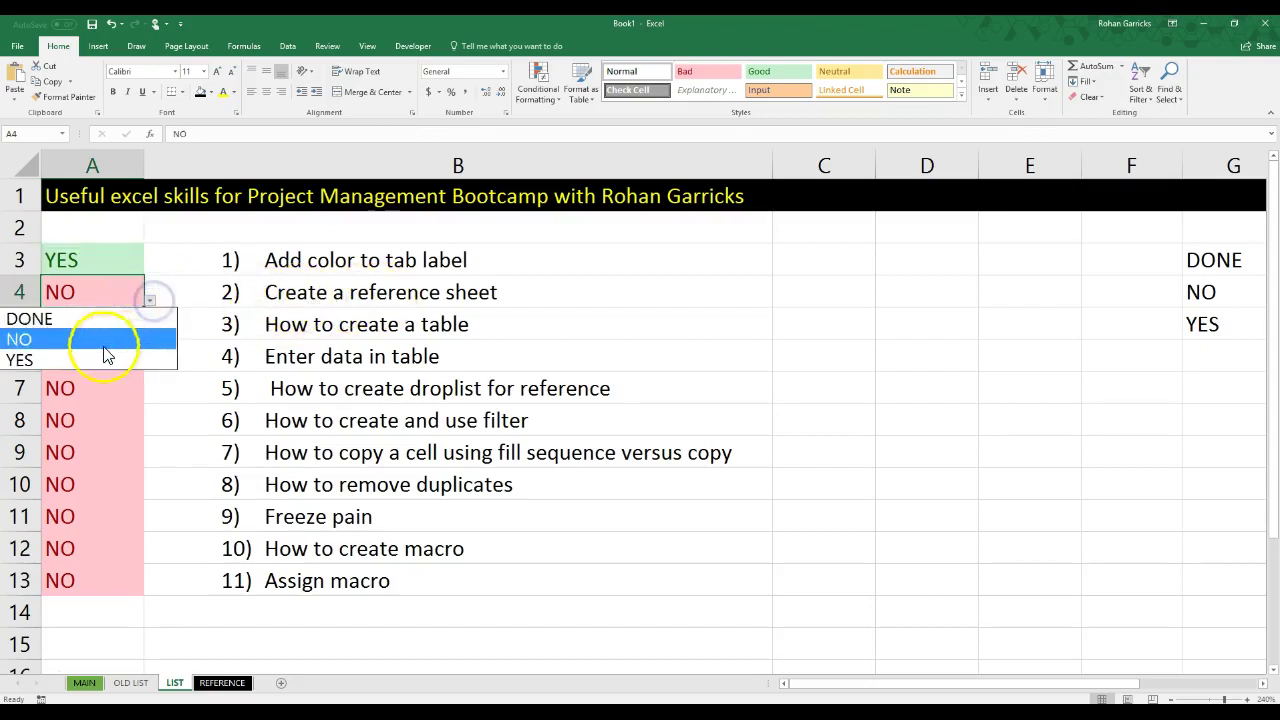
{"action": "left_click", "coordinate": [97, 358]}
{"action": "left_click", "coordinate": [126, 326]}
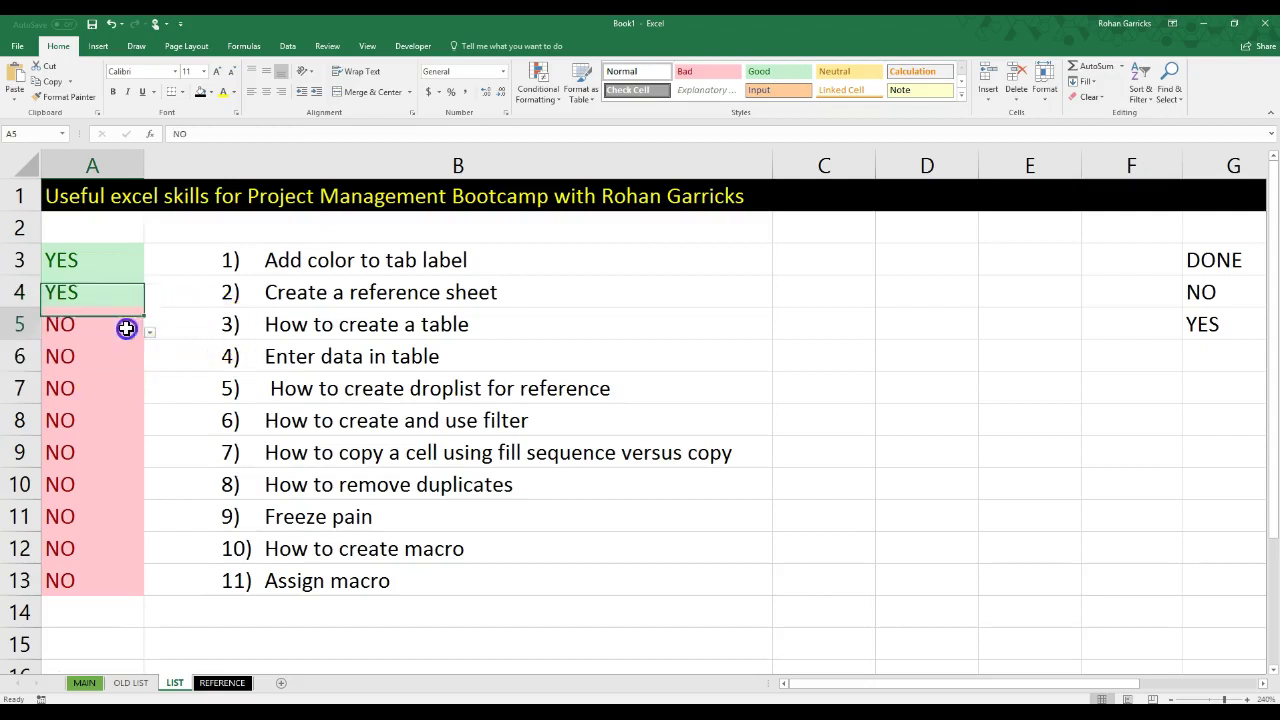
{"action": "left_click", "coordinate": [149, 333]}
{"action": "left_click", "coordinate": [112, 391]}
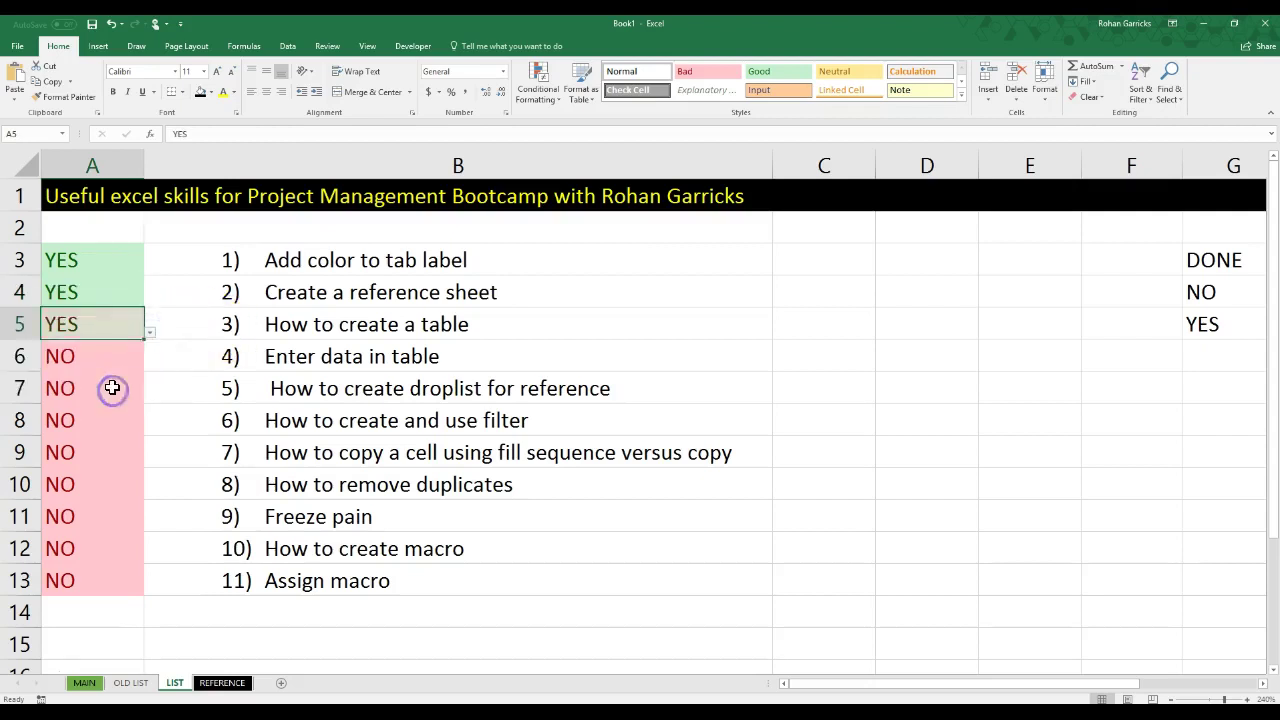
Step: Set statuses A6 and A7 to YES
{"action": "left_click", "coordinate": [114, 360]}
{"action": "left_click", "coordinate": [151, 367]}
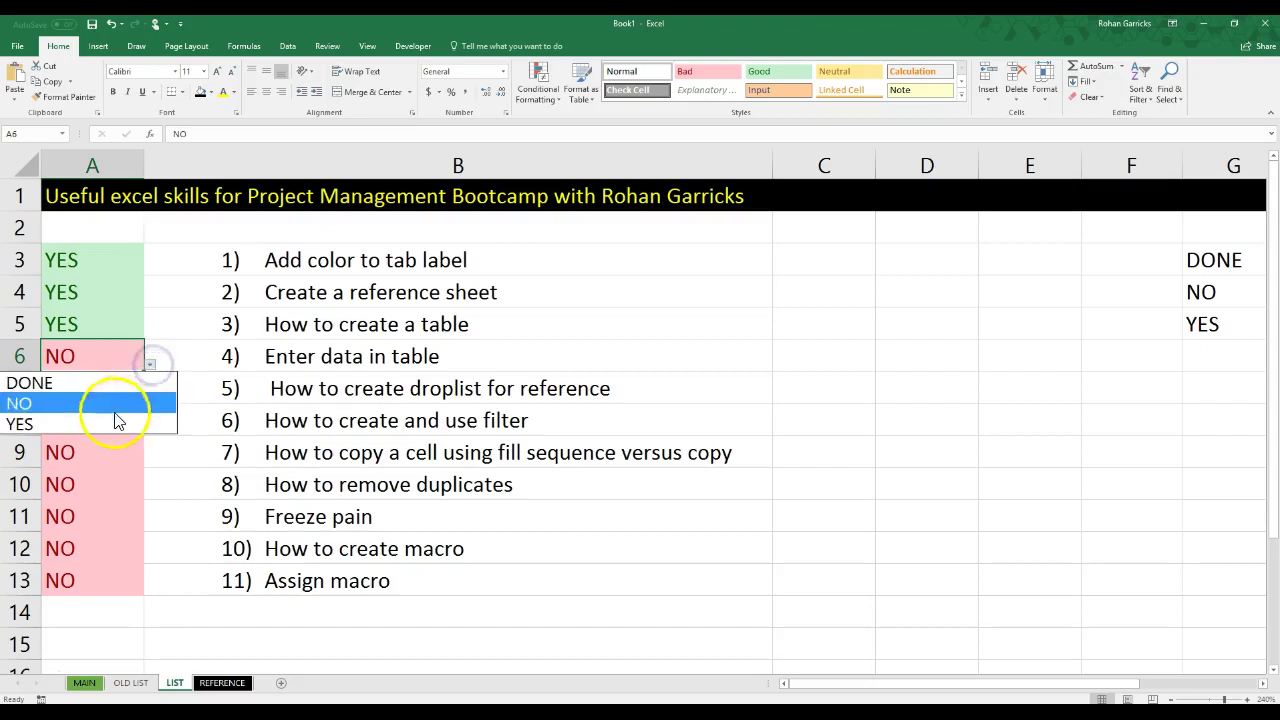
{"action": "left_click", "coordinate": [111, 421]}
{"action": "left_click", "coordinate": [127, 389]}
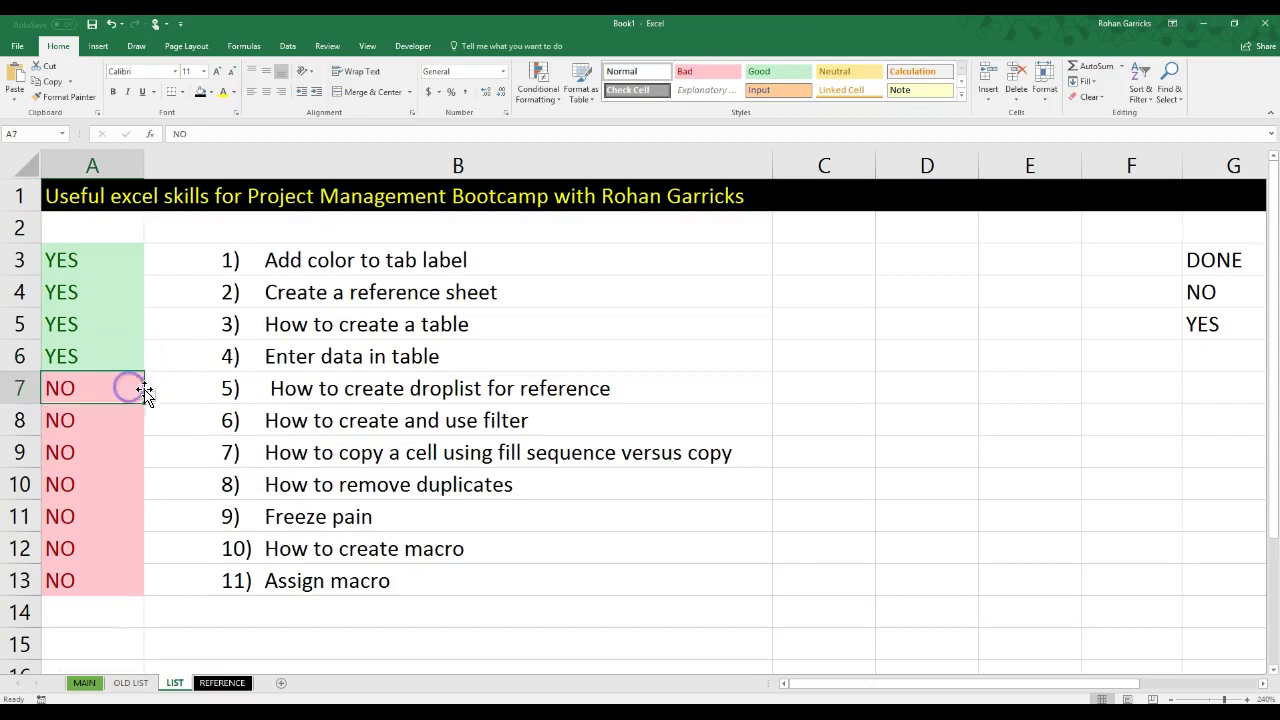
{"action": "left_click", "coordinate": [150, 398]}
{"action": "left_click", "coordinate": [108, 455]}
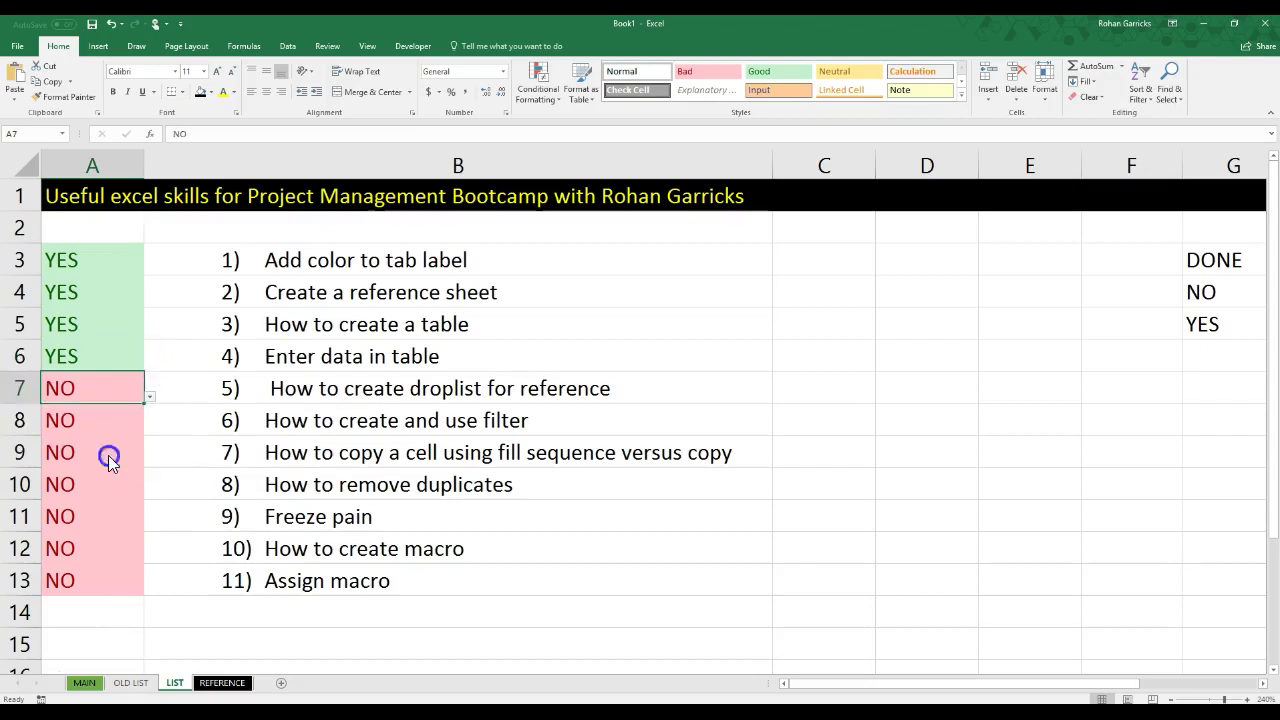
Step: Set A8, 'How to create and use filter', to YES and select the status column
{"action": "left_click", "coordinate": [273, 420]}
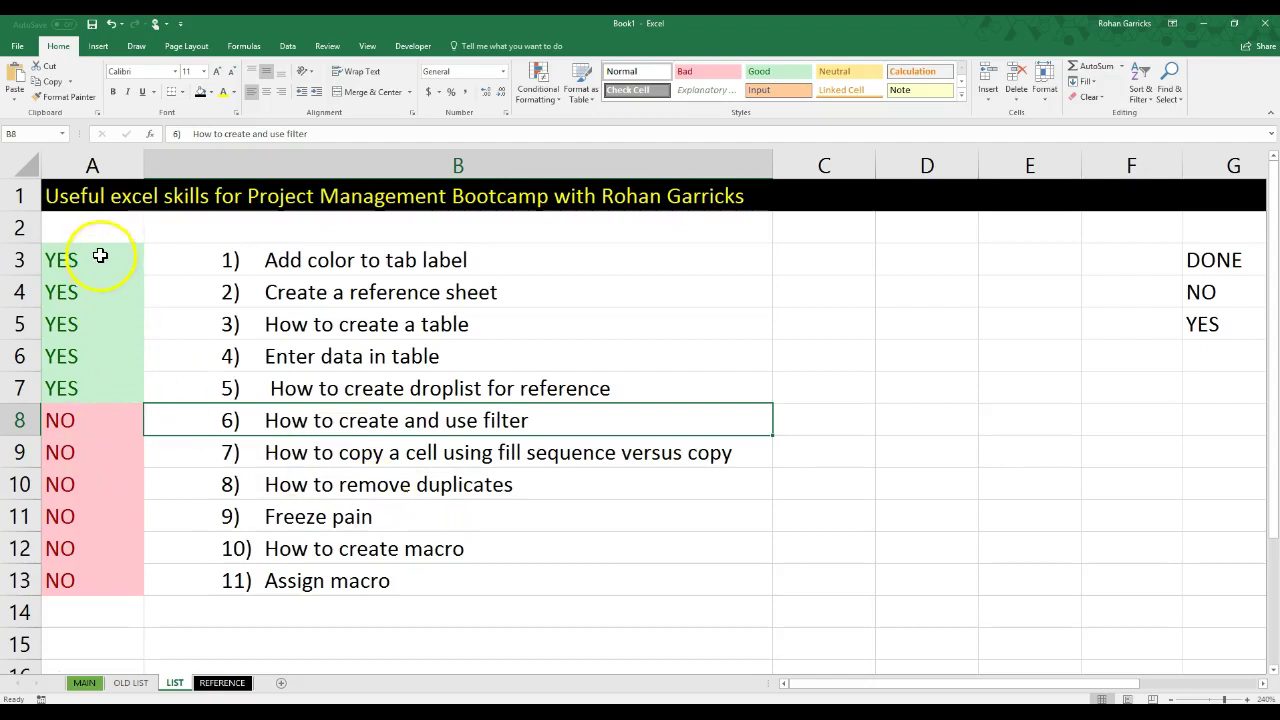
{"action": "left_click", "coordinate": [129, 424]}
{"action": "left_click", "coordinate": [149, 427]}
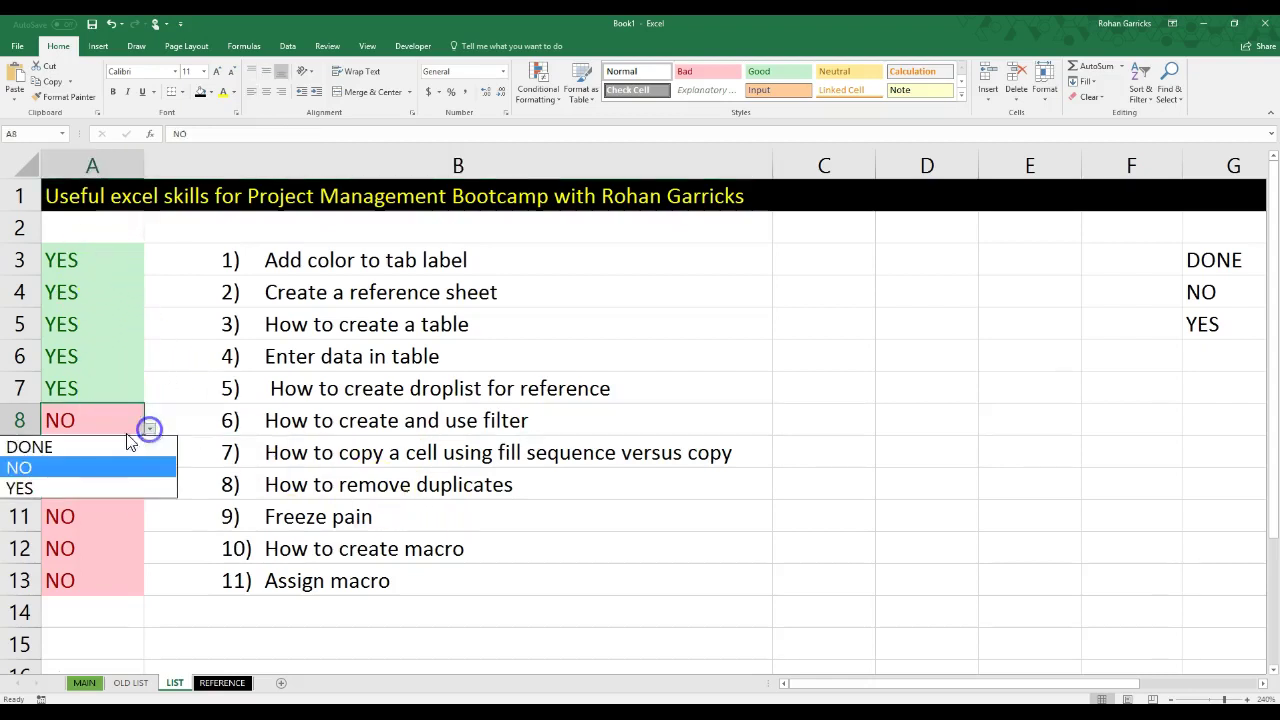
{"action": "left_click", "coordinate": [75, 488]}
{"action": "left_click", "coordinate": [434, 488]}
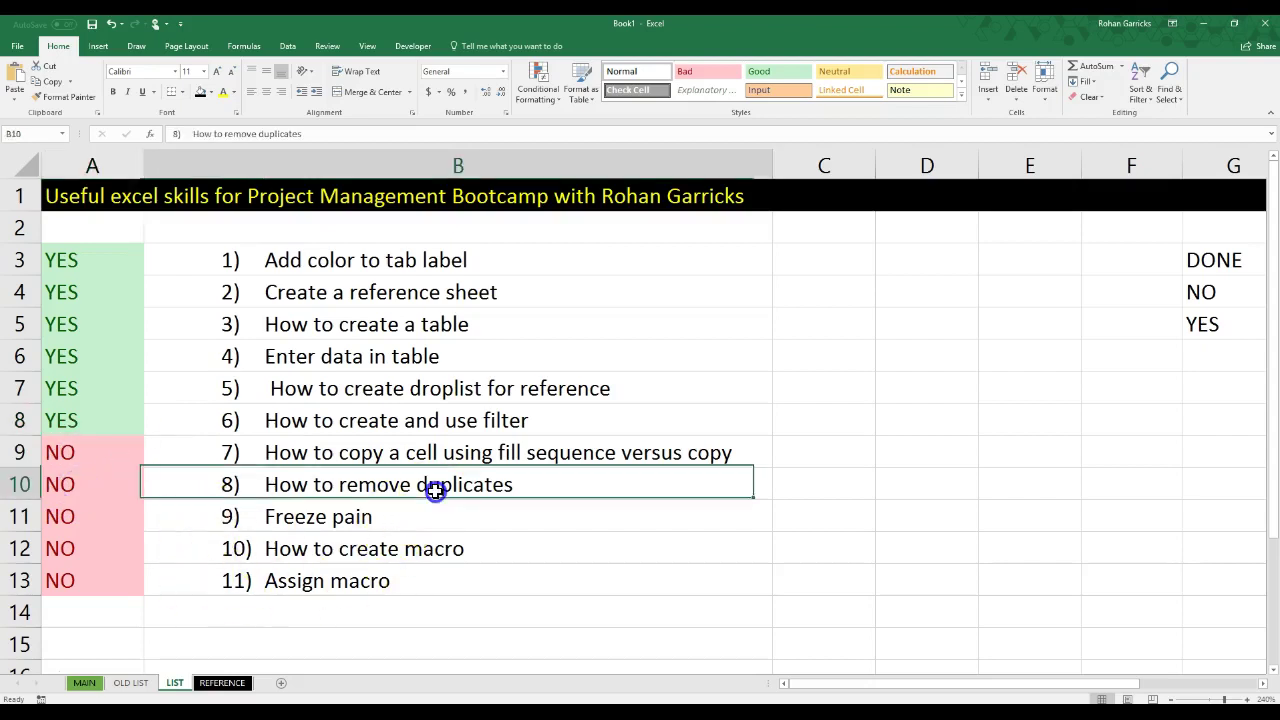
{"action": "left_click_drag", "start_coordinate": [123, 251], "coordinate": [100, 515]}
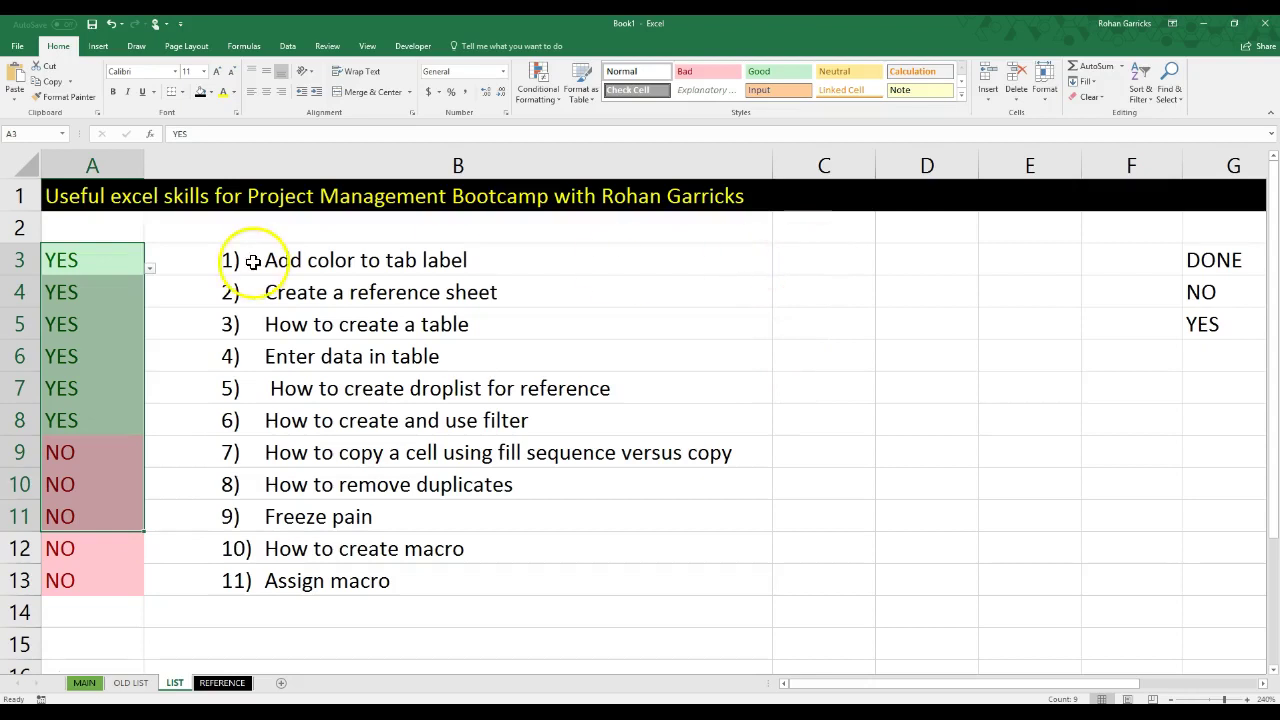
Step: Add an Equal To rule on A3:A13 giving YES cells red text
{"action": "left_click_drag", "start_coordinate": [112, 262], "coordinate": [86, 583]}
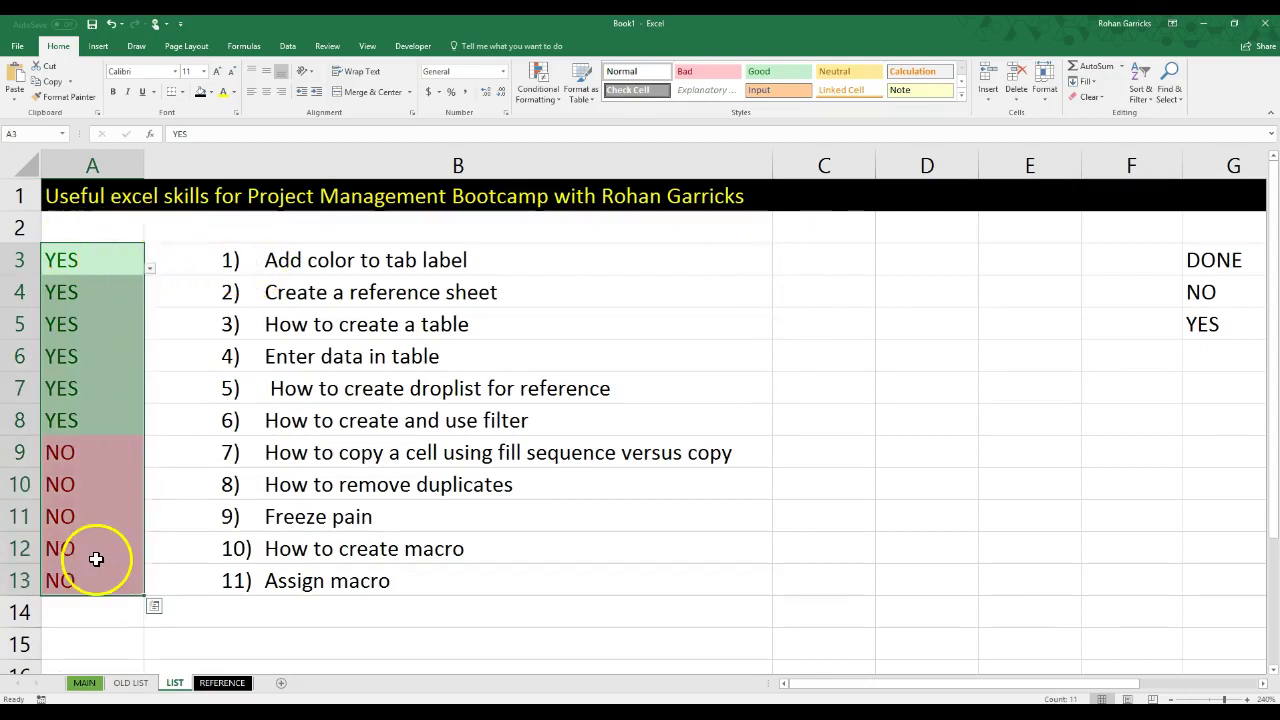
{"action": "left_click", "coordinate": [541, 85]}
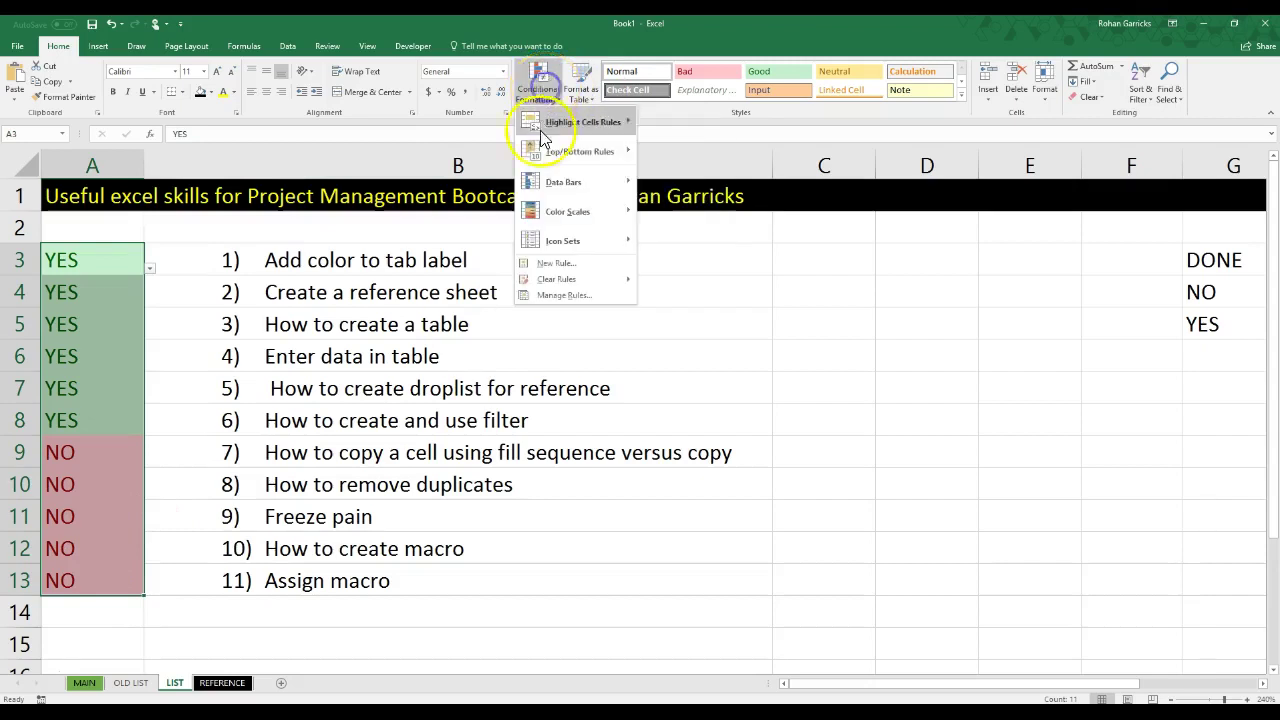
{"action": "mouse_move", "coordinate": [590, 125]}
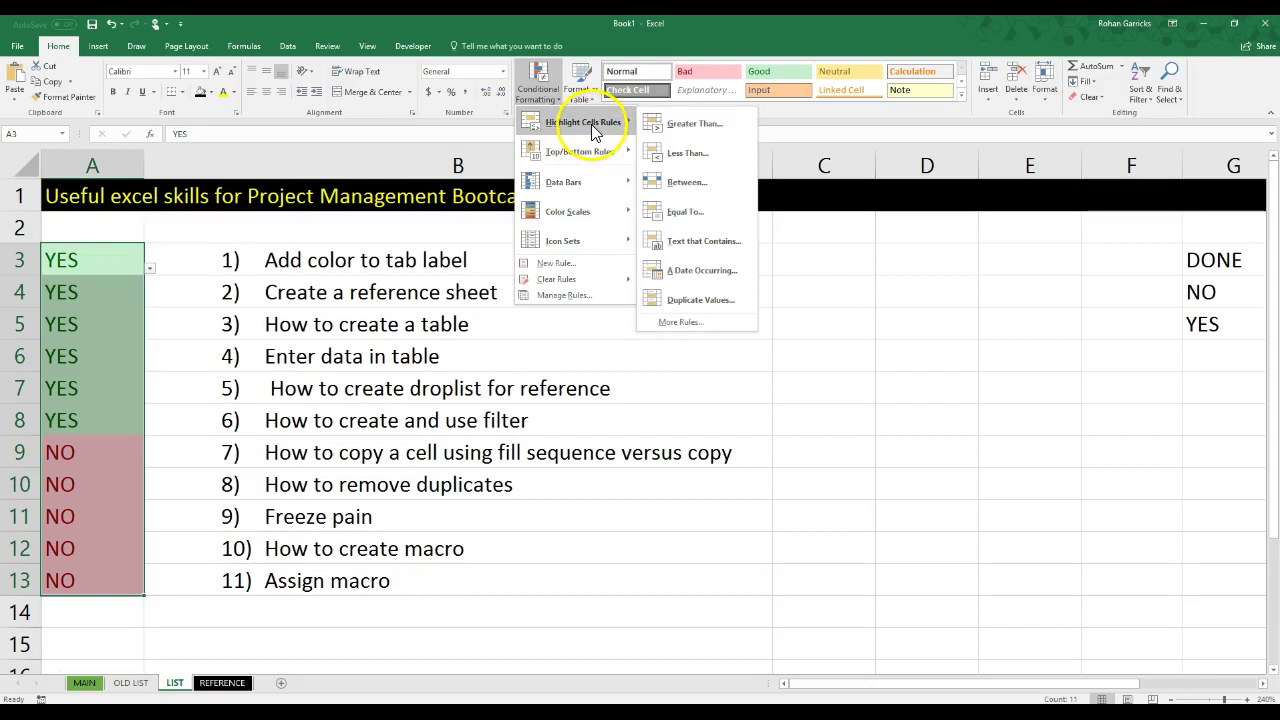
{"action": "left_click", "coordinate": [686, 211]}
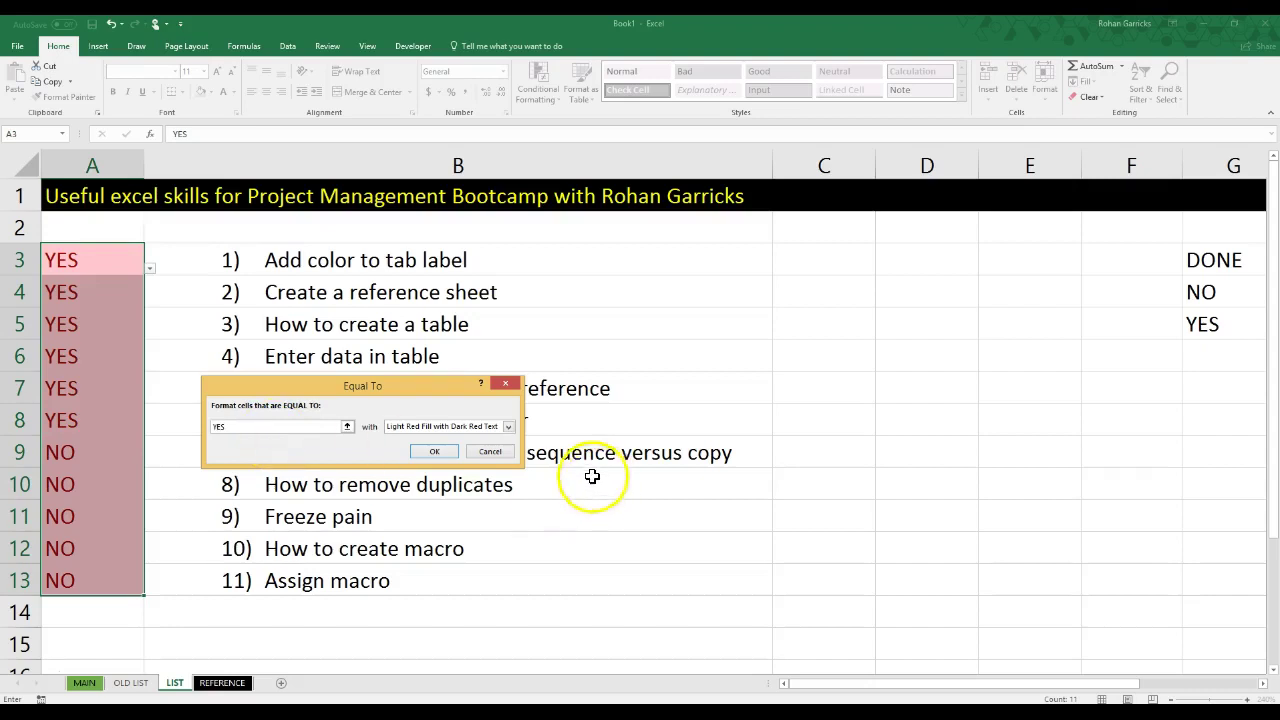
{"action": "left_click", "coordinate": [508, 426]}
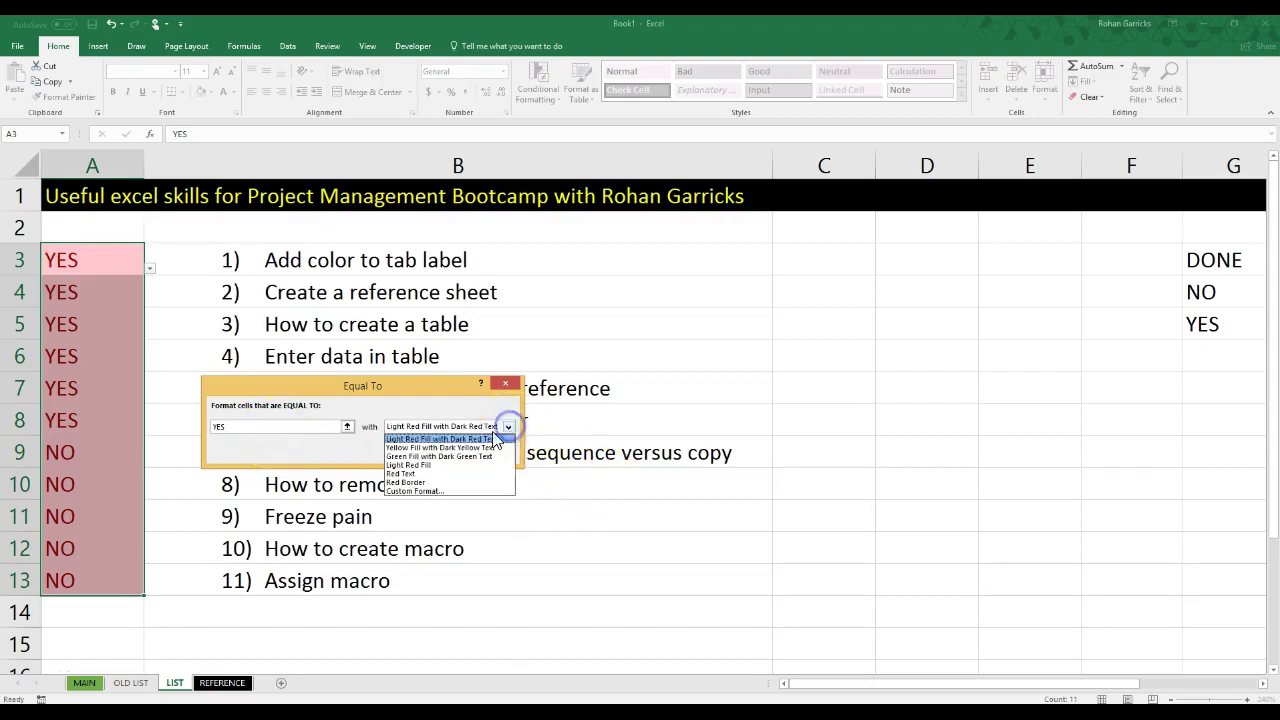
{"action": "left_click", "coordinate": [410, 474]}
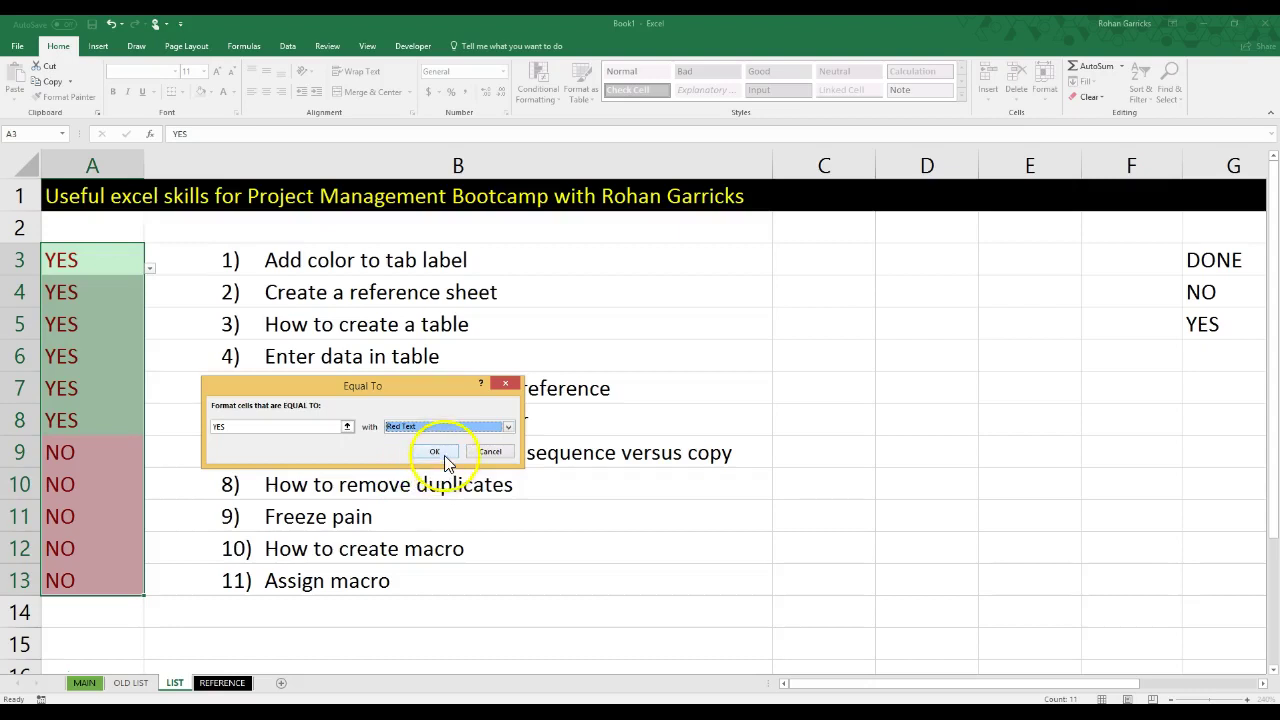
{"action": "left_click", "coordinate": [445, 457]}
{"action": "left_click", "coordinate": [686, 604]}
Step: Add an Equal To rule giving NO cells yellow fill with dark yellow text
{"action": "left_click_drag", "start_coordinate": [131, 258], "coordinate": [83, 580]}
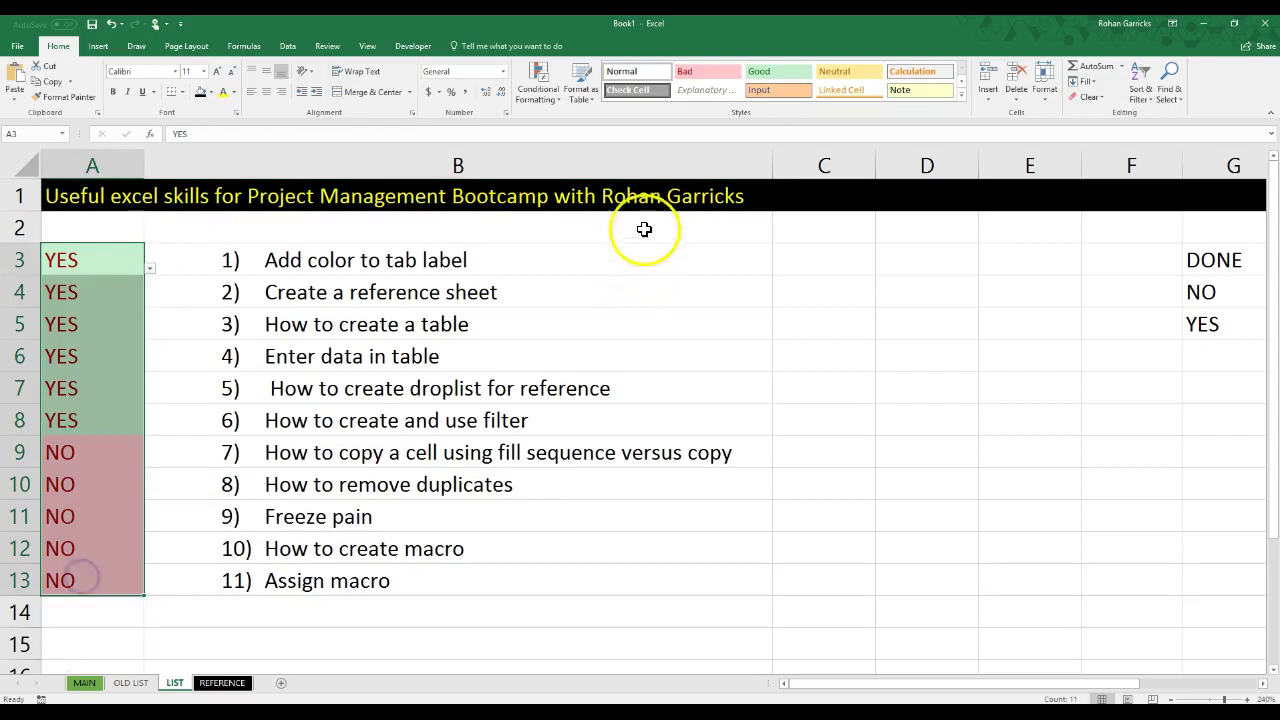
{"action": "left_click", "coordinate": [538, 85]}
{"action": "mouse_move", "coordinate": [580, 193]}
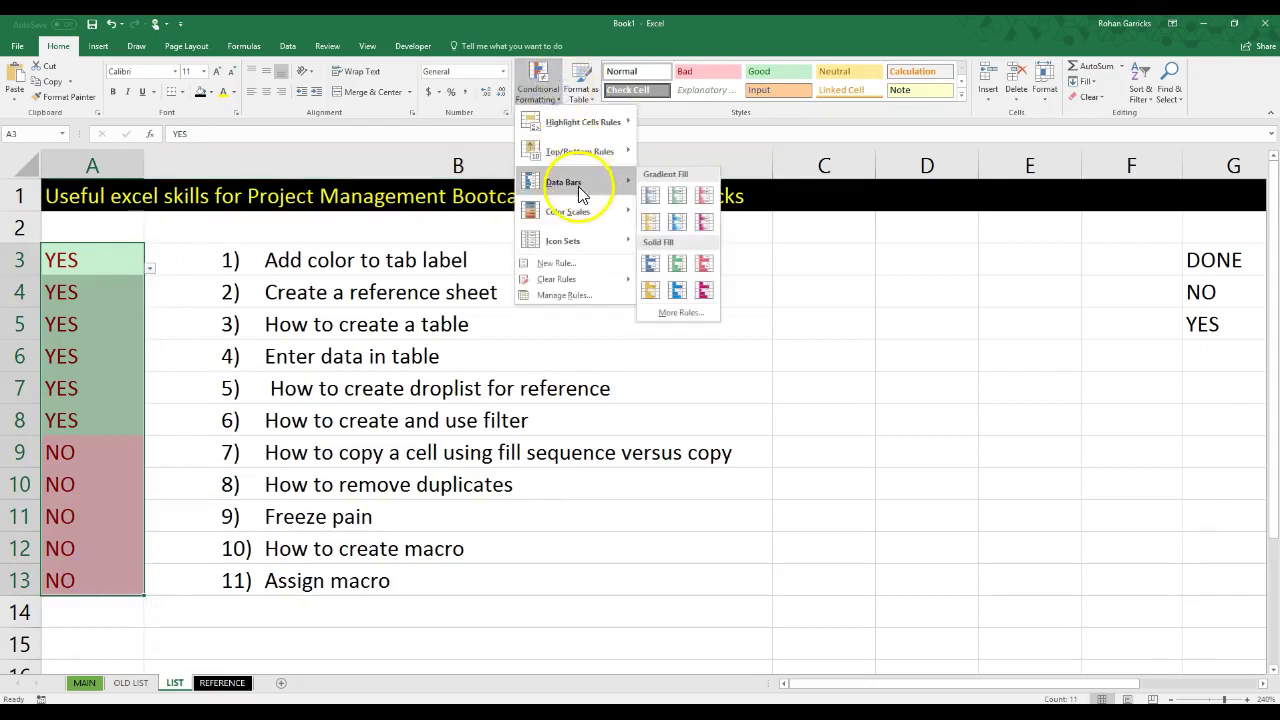
{"action": "mouse_move", "coordinate": [590, 122]}
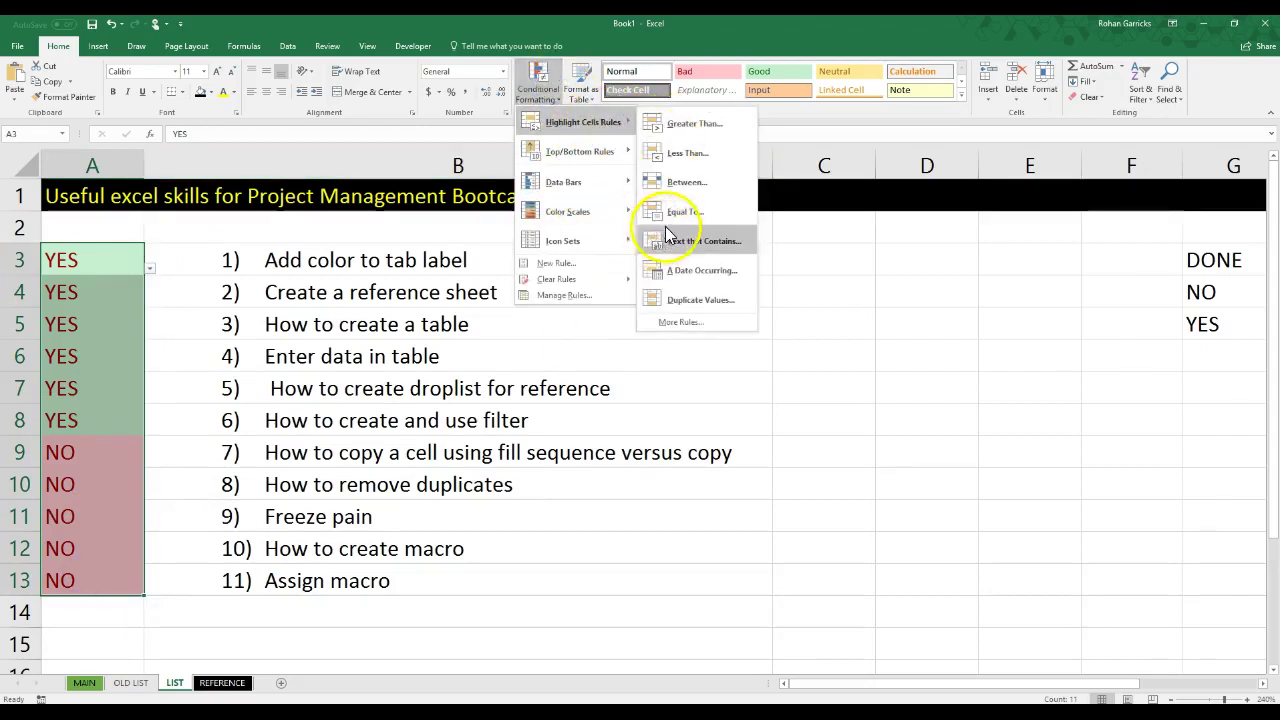
{"action": "left_click", "coordinate": [671, 213]}
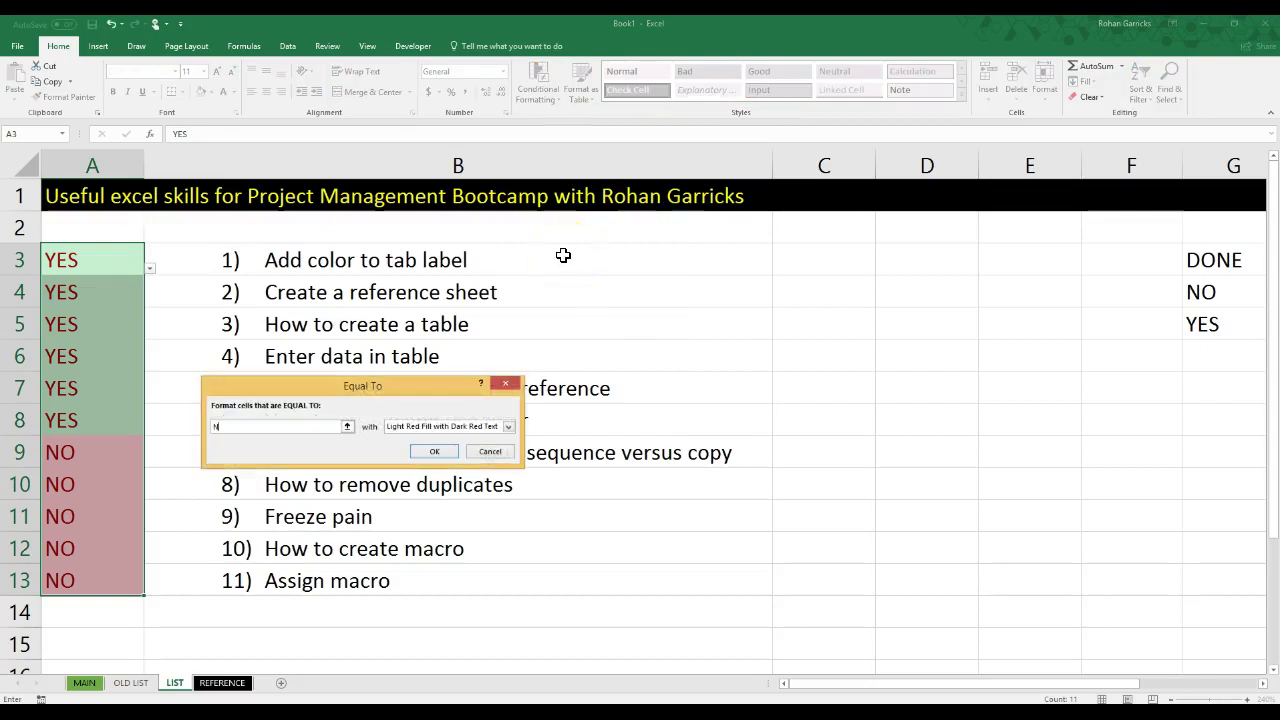
{"action": "left_click", "coordinate": [508, 427]}
{"action": "left_click", "coordinate": [488, 448]}
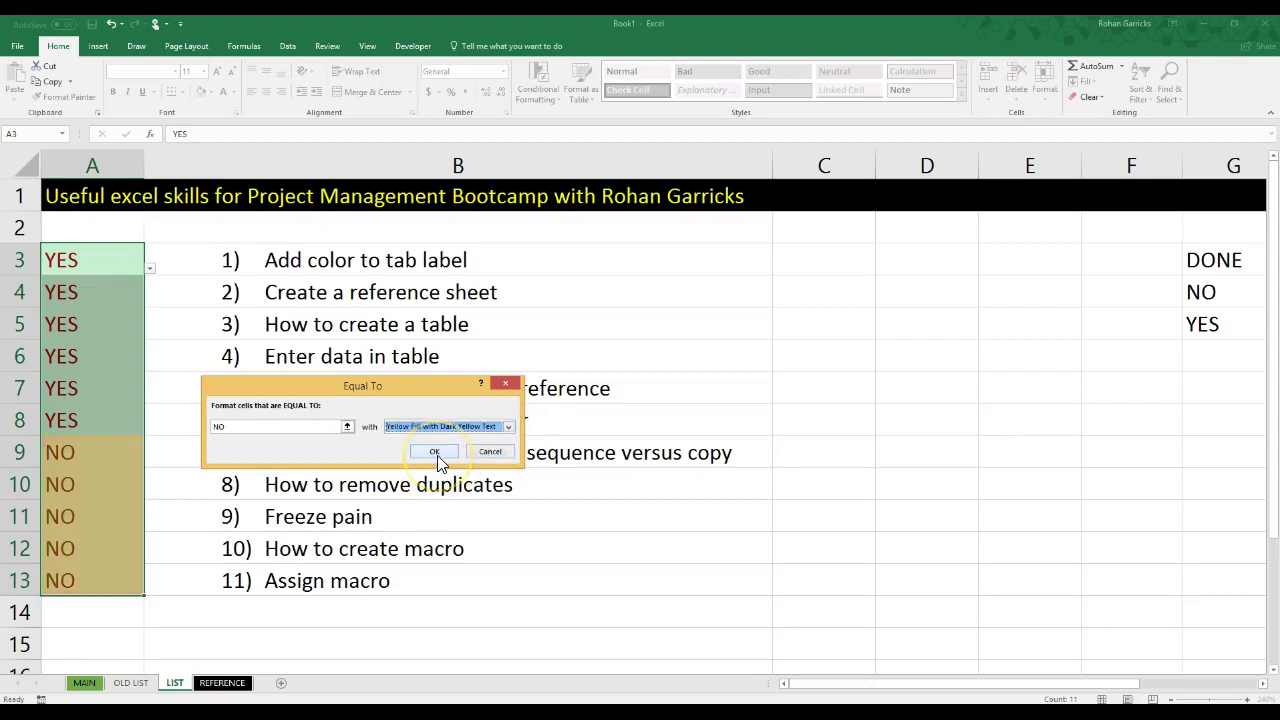
{"action": "left_click", "coordinate": [435, 452]}
{"action": "left_click", "coordinate": [686, 600]}
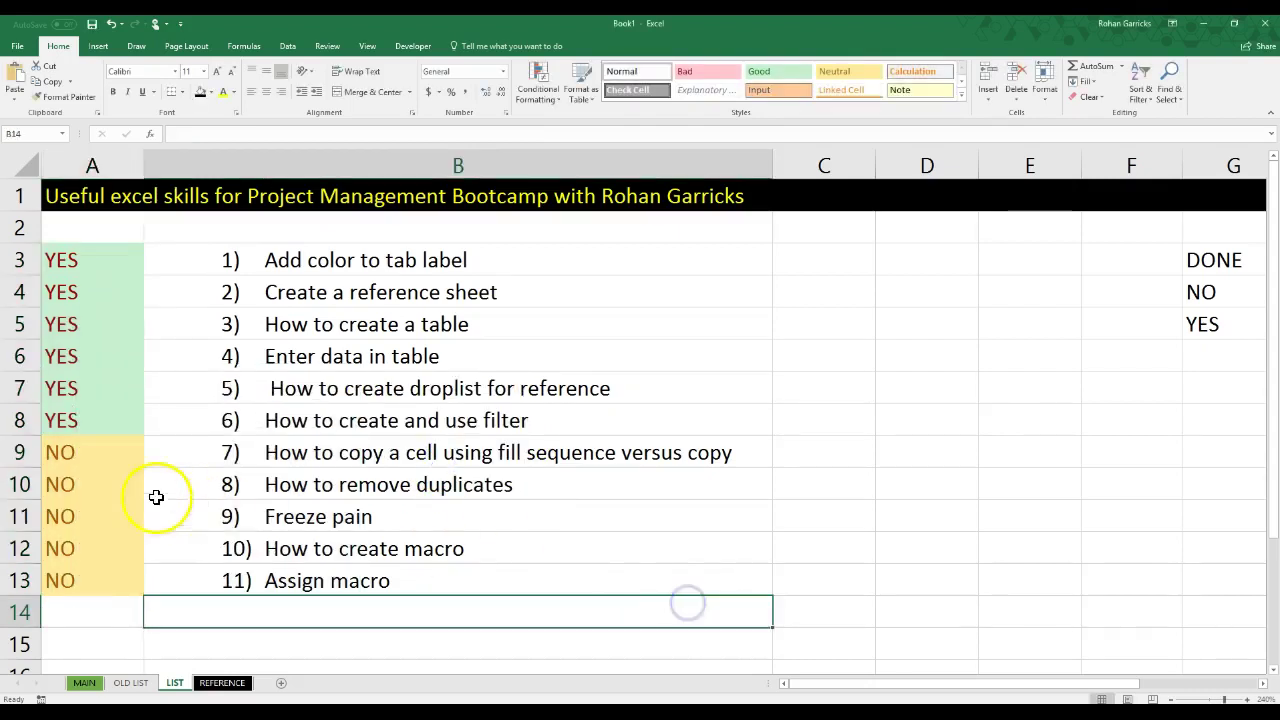
{"action": "left_click", "coordinate": [113, 421]}
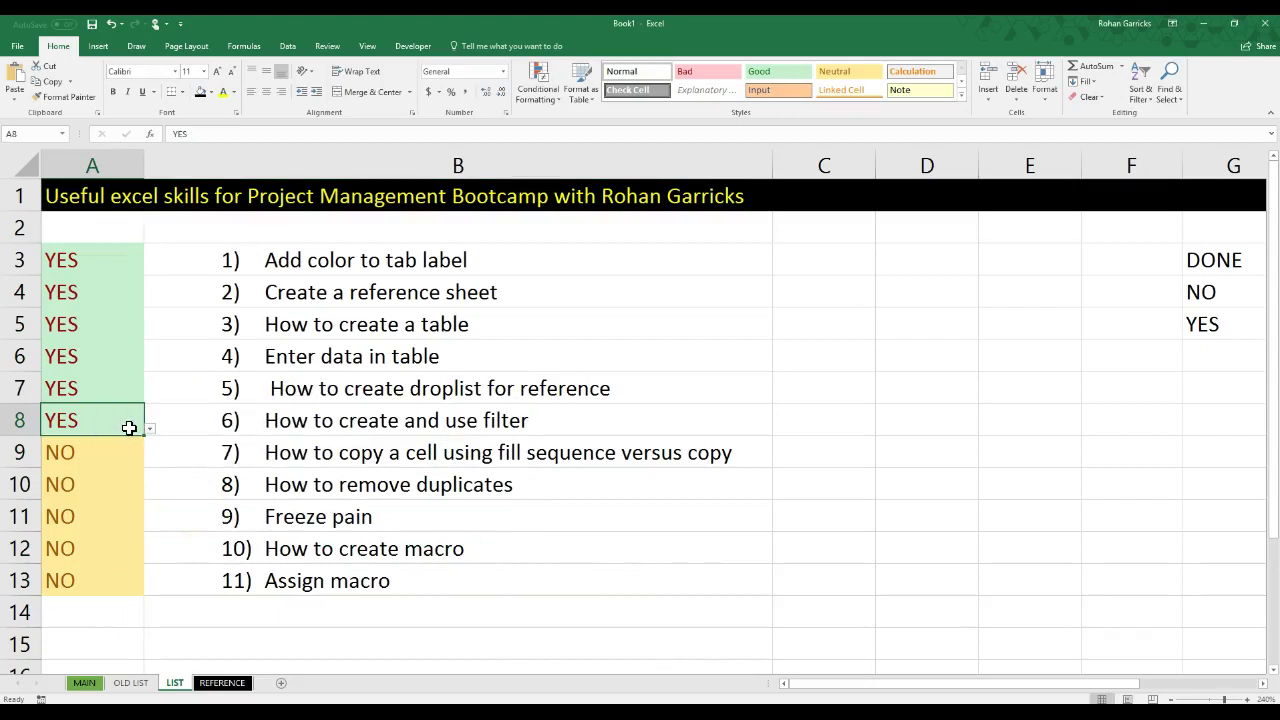
Step: Set A8 to NO to check its colour
{"action": "left_click", "coordinate": [149, 435]}
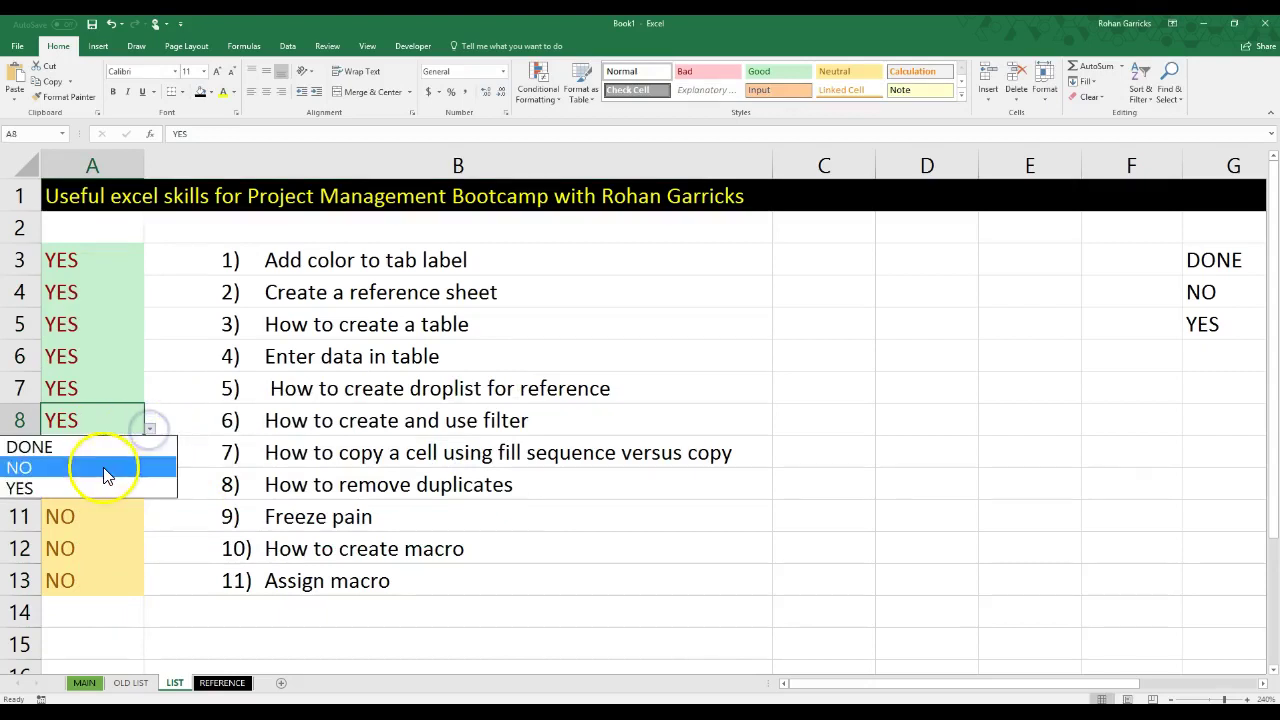
{"action": "left_click", "coordinate": [103, 465]}
{"action": "left_click", "coordinate": [175, 490]}
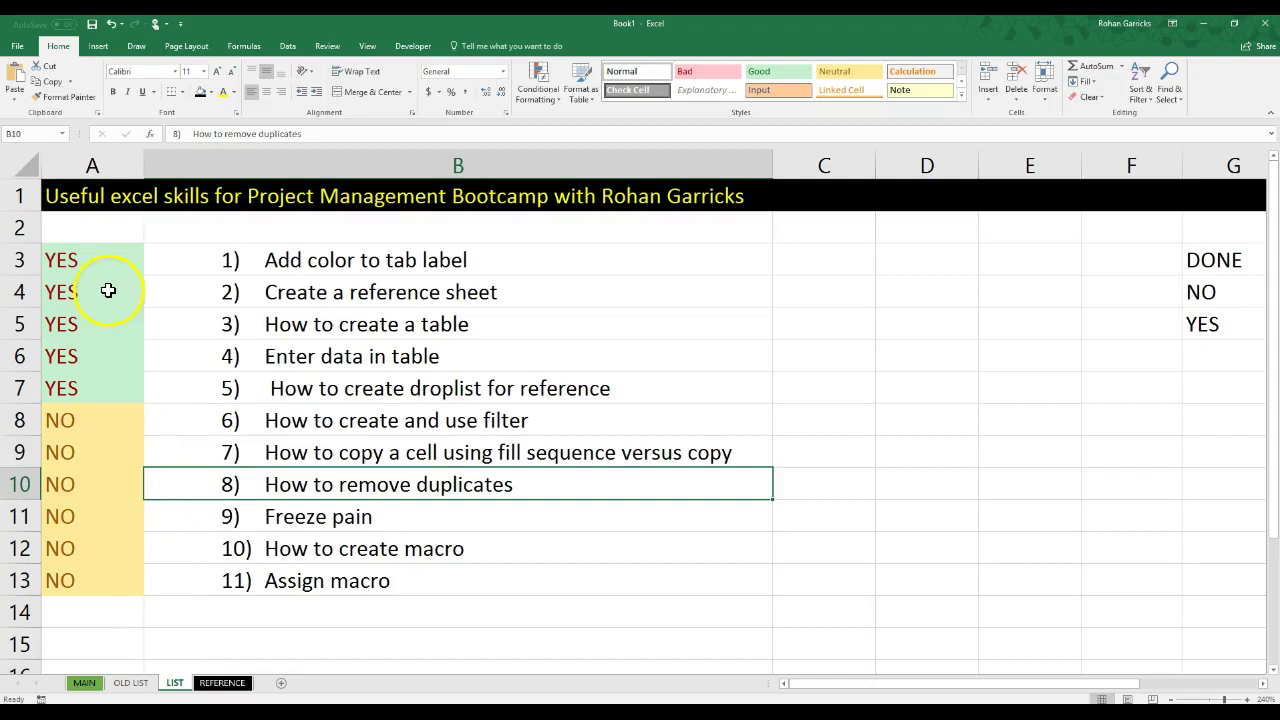
Step: Undo the NO test and the extra highlighting rules with Ctrl+Z
{"action": "left_click_drag", "start_coordinate": [119, 259], "coordinate": [116, 578]}
{"action": "left_click", "coordinate": [541, 88]}
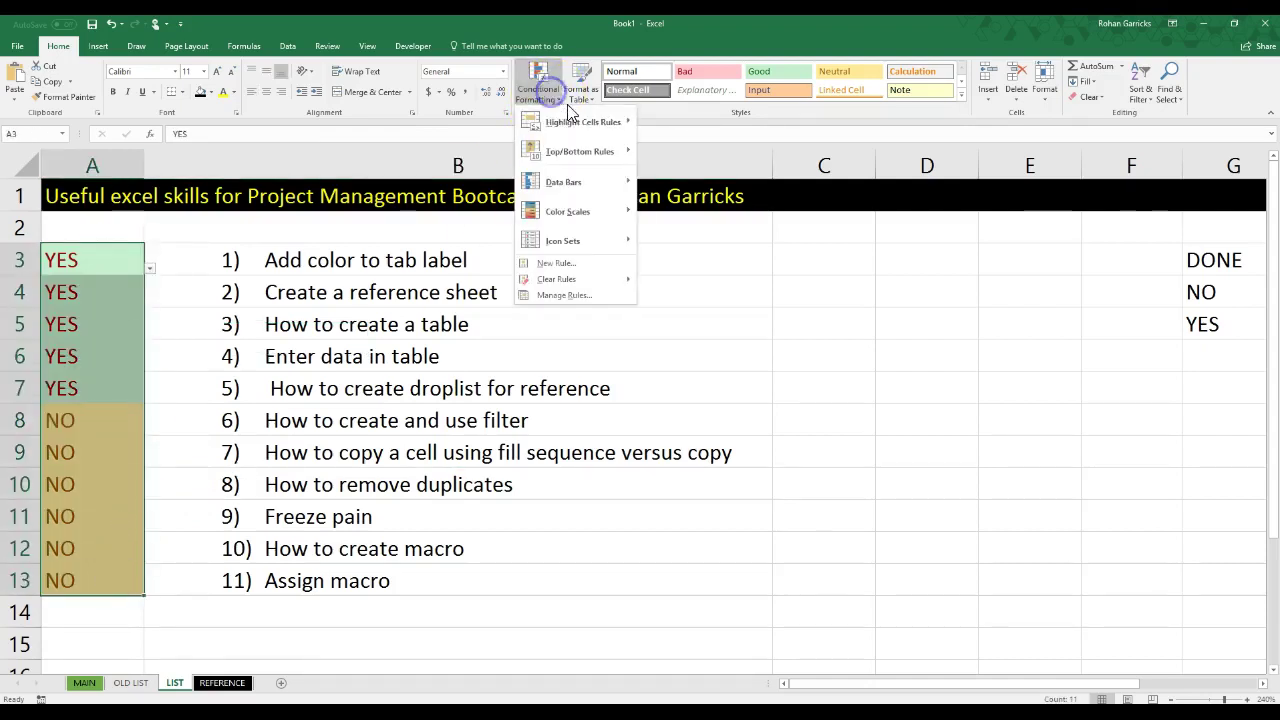
{"action": "left_click", "coordinate": [796, 388]}
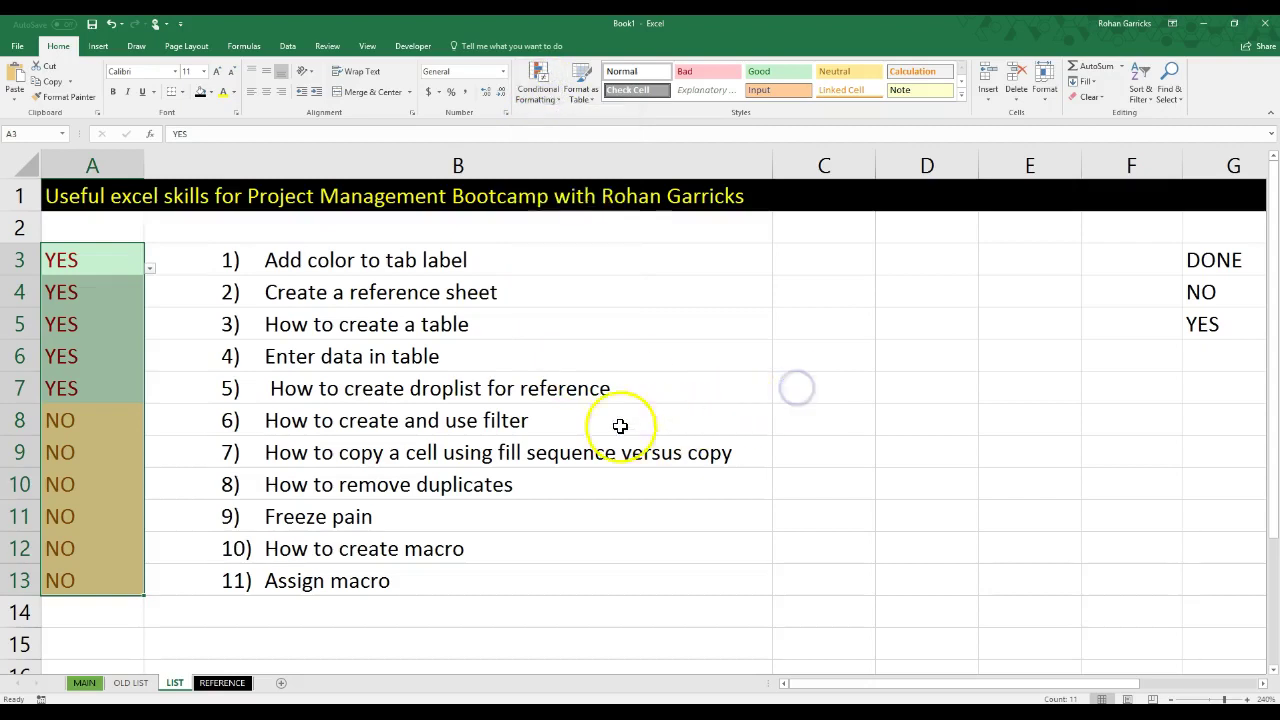
{"action": "key", "text": "ctrl+z"}
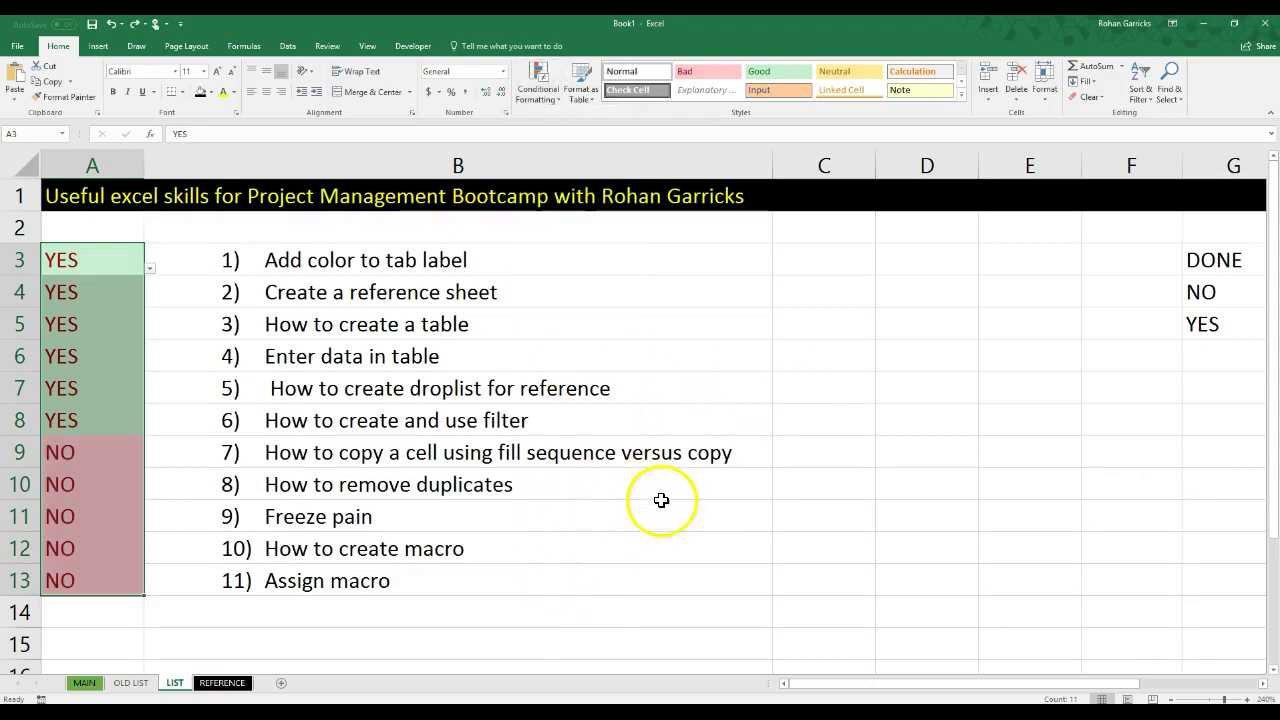
{"action": "left_click", "coordinate": [639, 580]}
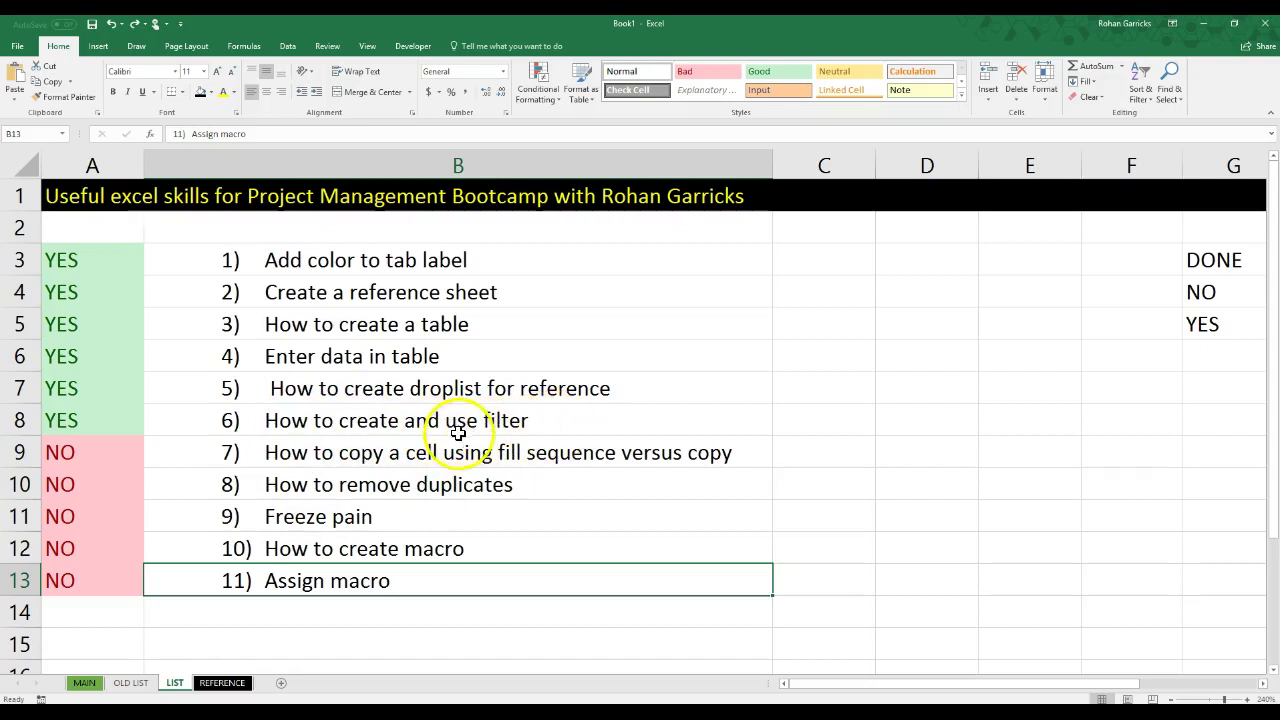
{"action": "left_click", "coordinate": [532, 460]}
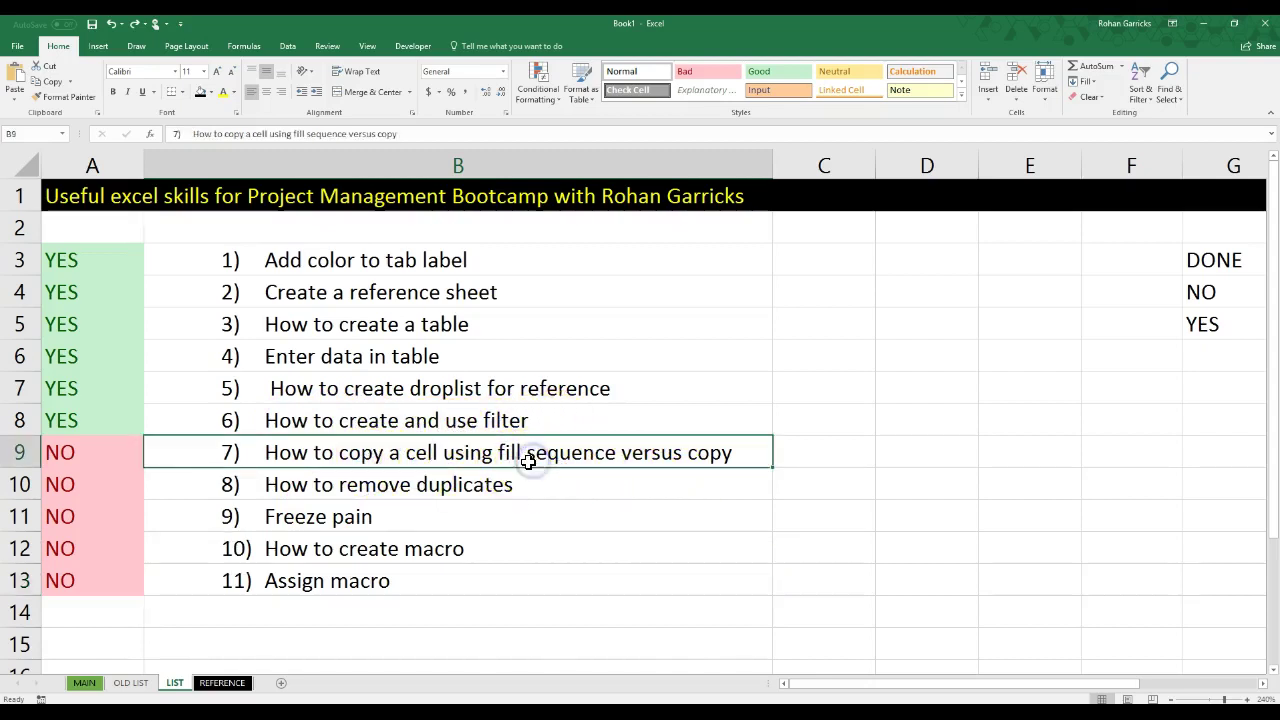
Step: On the MAIN sheet, fill the 11/11/2017 start date down to row 23 as a daily series
{"action": "left_click", "coordinate": [84, 683]}
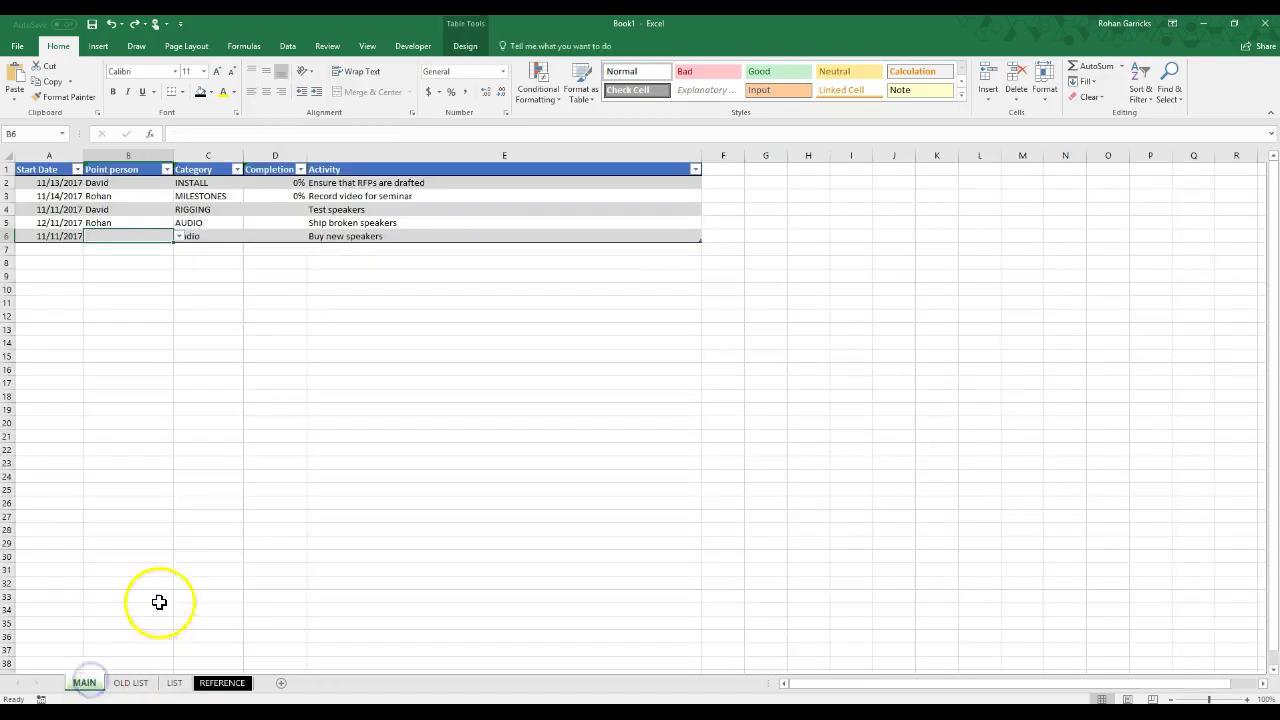
{"action": "left_click", "coordinate": [65, 249]}
{"action": "left_click", "coordinate": [69, 236]}
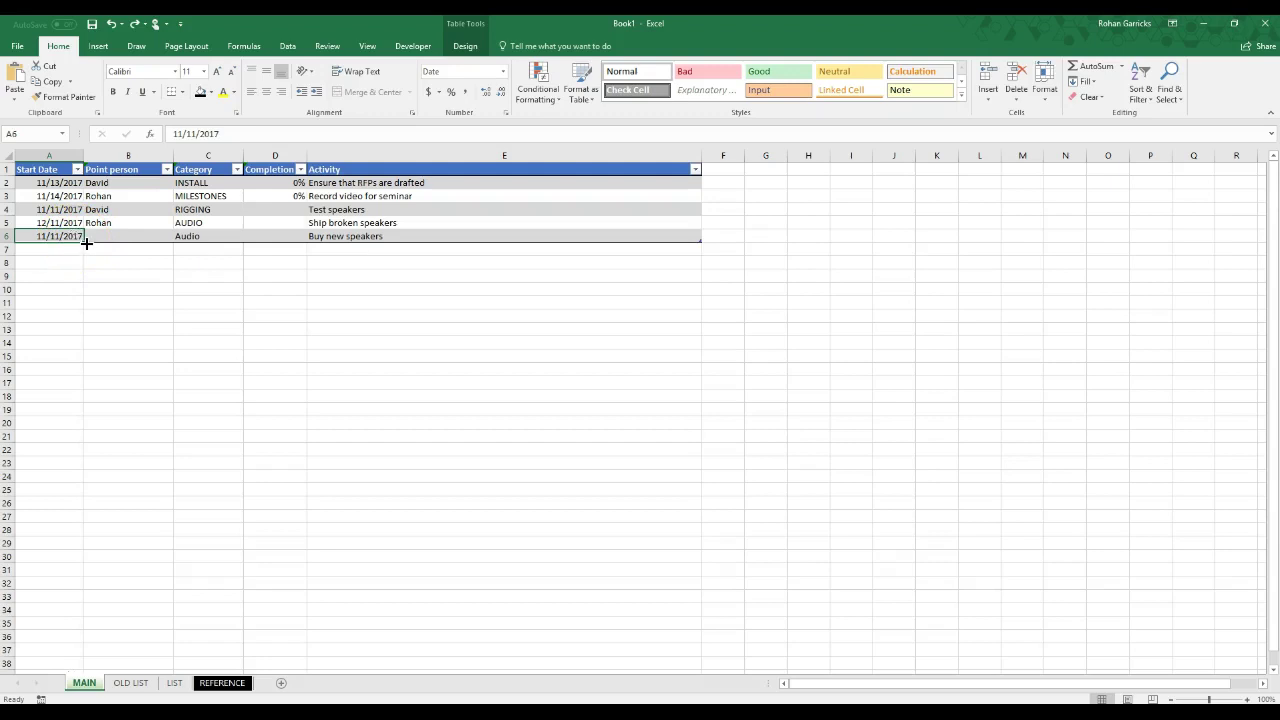
{"action": "left_click_drag", "start_coordinate": [89, 271], "coordinate": [108, 465]}
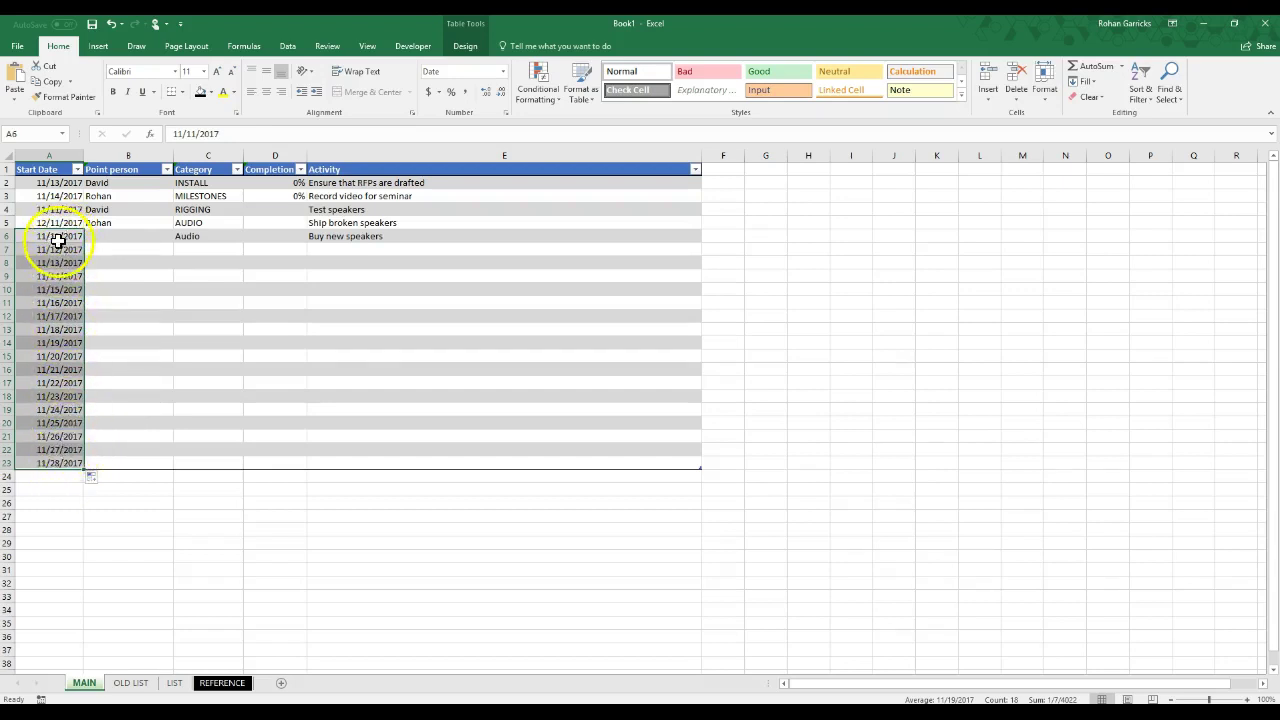
{"action": "left_click", "coordinate": [92, 480]}
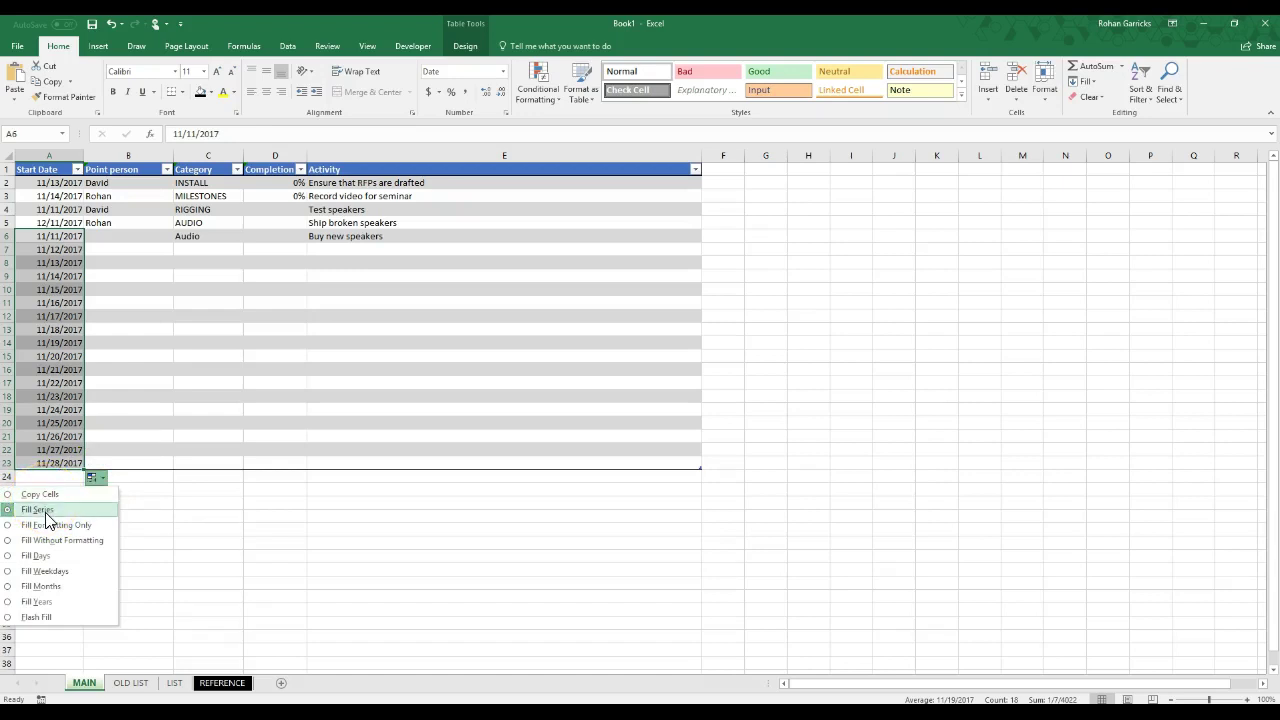
{"action": "left_click", "coordinate": [26, 680]}
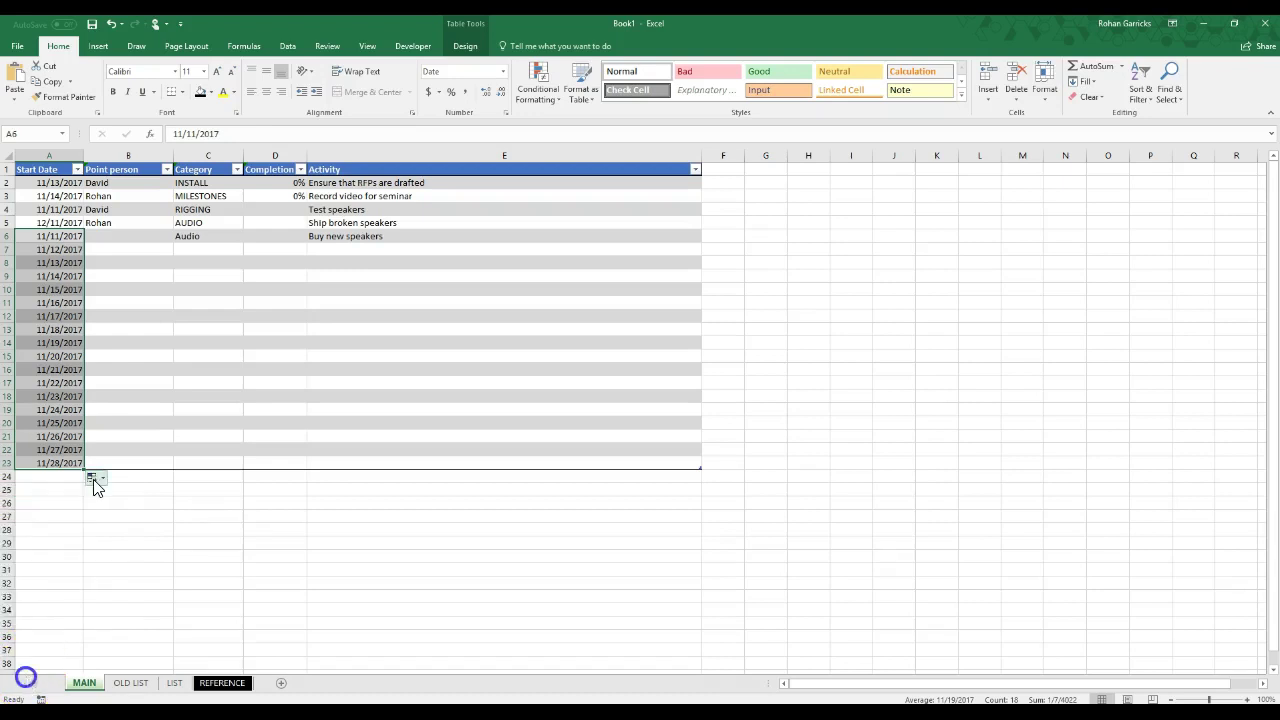
{"action": "left_click", "coordinate": [30, 495]}
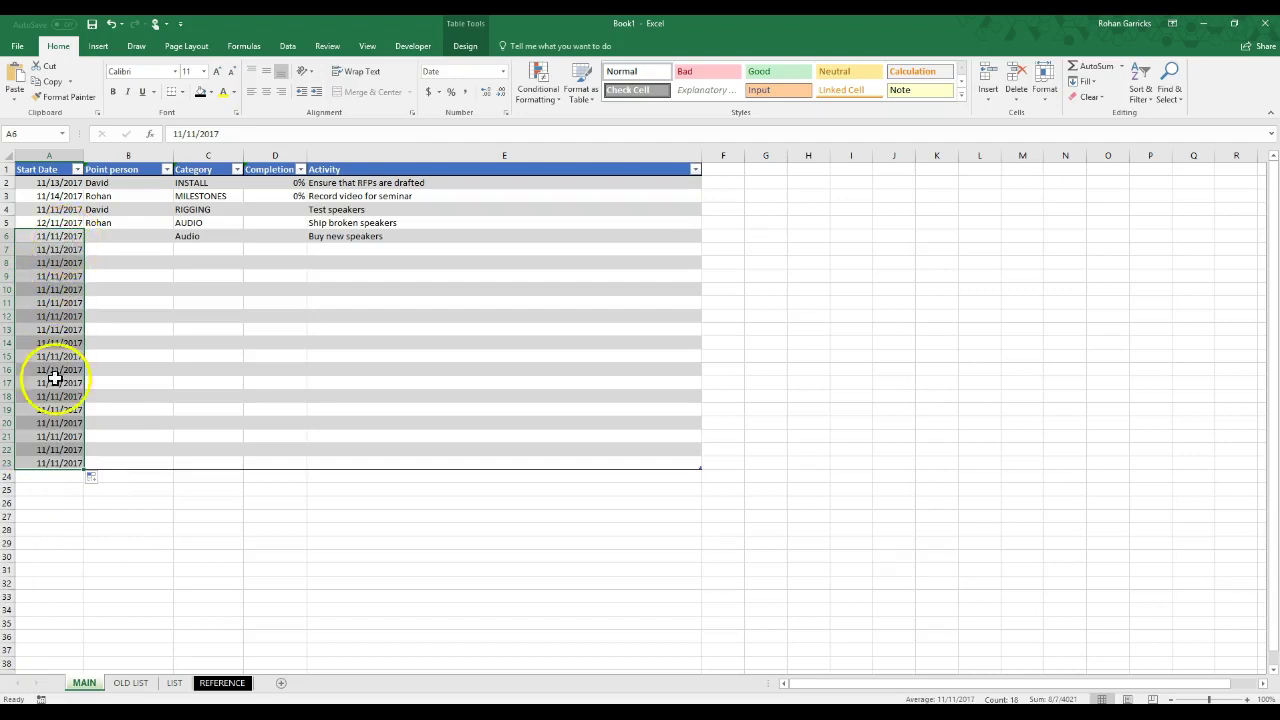
{"action": "left_click", "coordinate": [91, 479]}
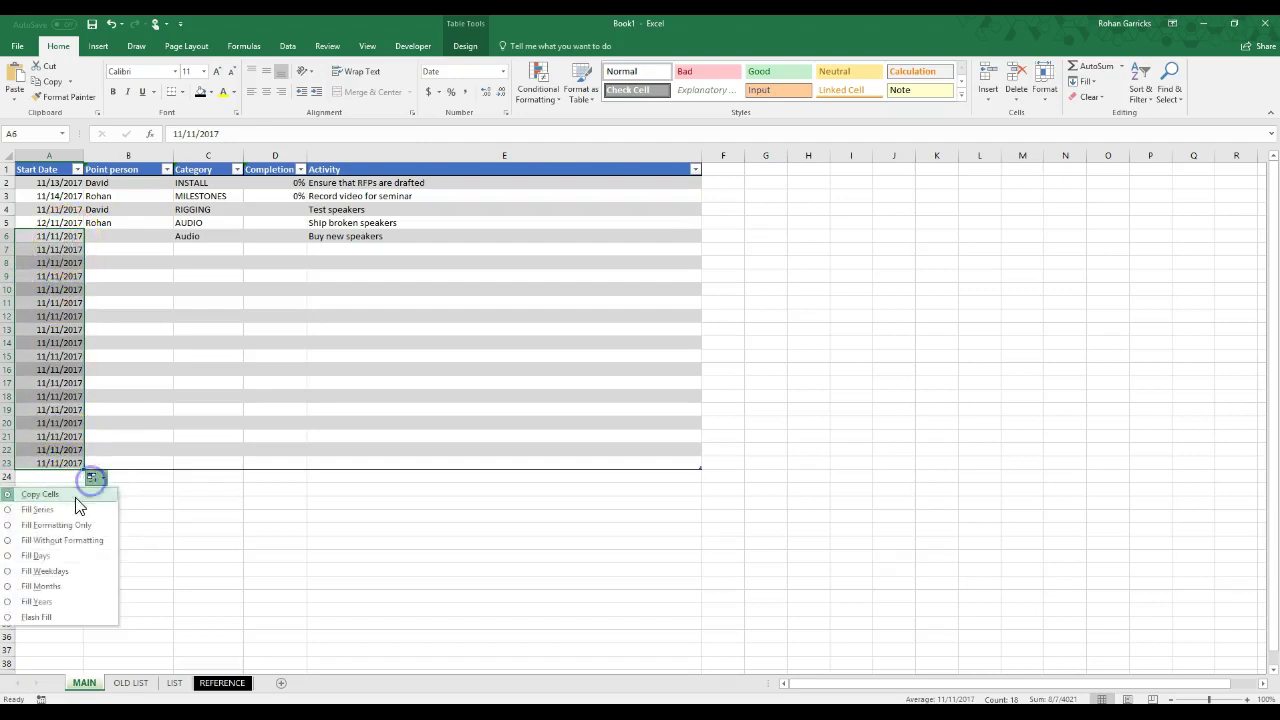
{"action": "left_click", "coordinate": [45, 512]}
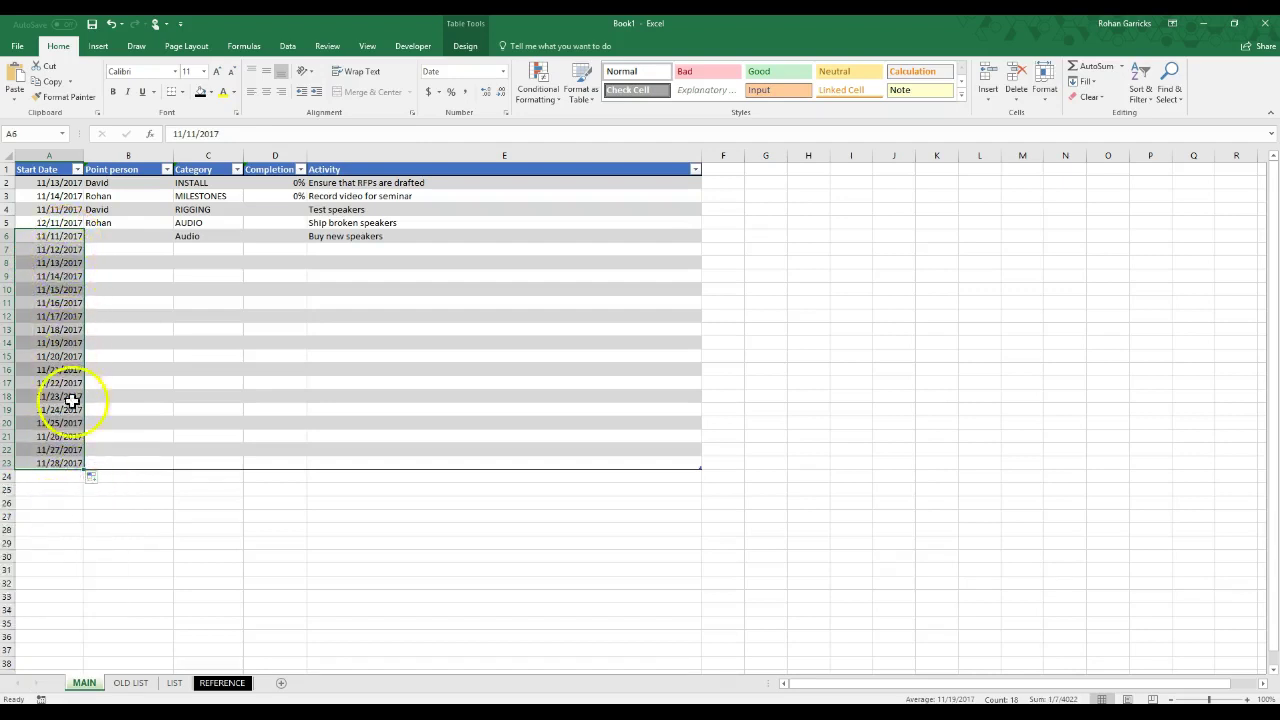
{"action": "left_click", "coordinate": [211, 366]}
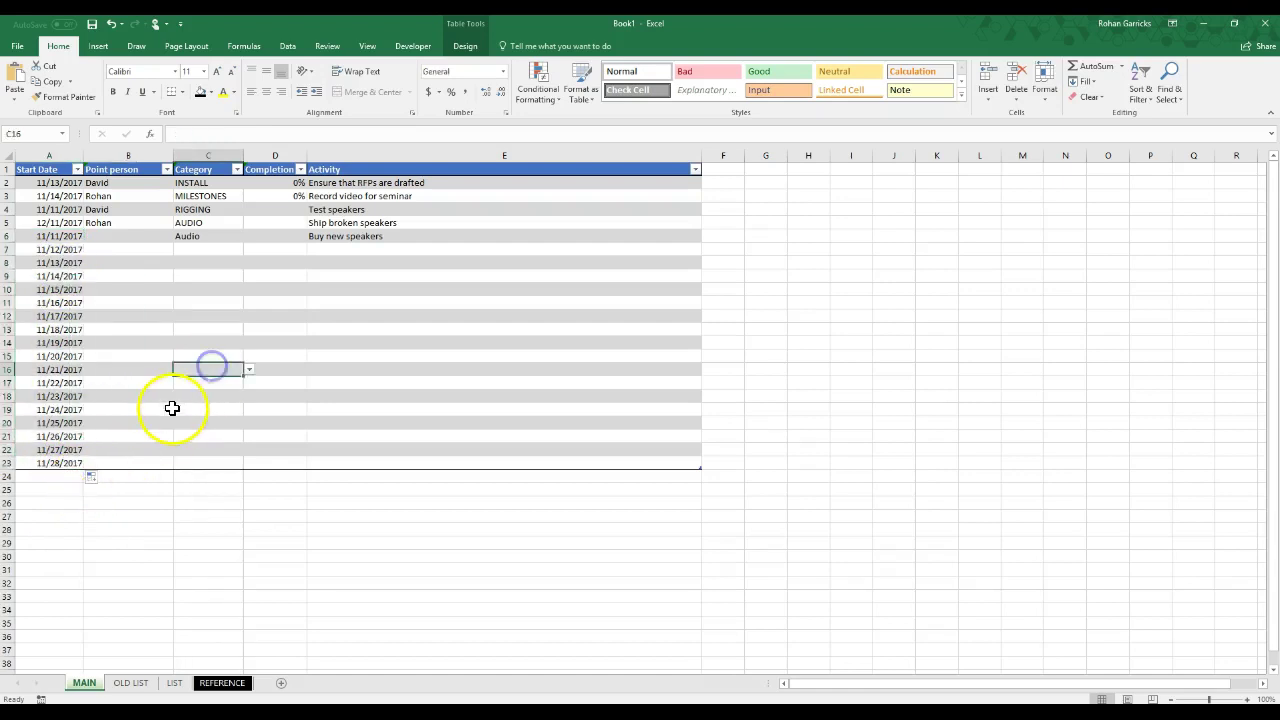
{"action": "left_click", "coordinate": [90, 440]}
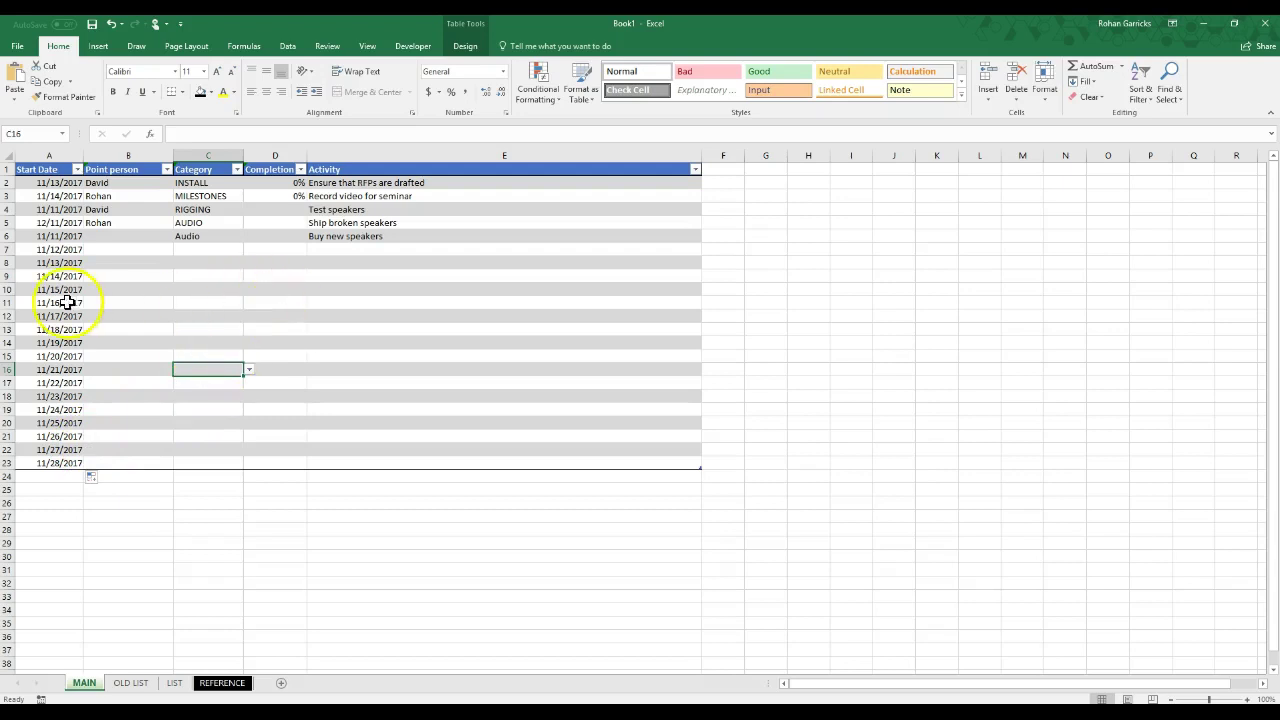
Step: Enter 1, 3 and 5 in H7, H8 and H9
{"action": "left_click", "coordinate": [816, 248]}
{"action": "key", "text": "Return"}
{"action": "type", "text": "3"}
{"action": "key", "text": "Return"}
{"action": "type", "text": "5"}
{"action": "key", "text": "Return"}
Step: Fill H7:H9 down to H25 with Copy Cells so 1, 3, 5 repeats
{"action": "left_click_drag", "start_coordinate": [816, 248], "coordinate": [807, 268]}
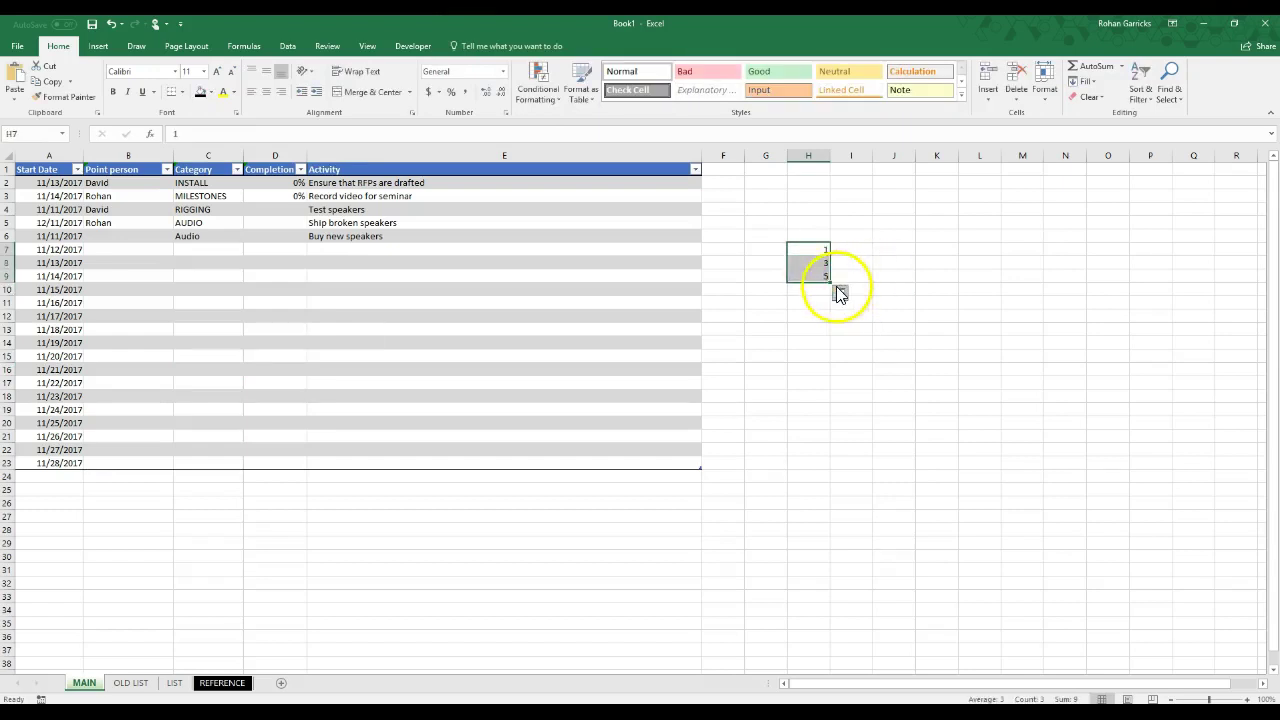
{"action": "left_click", "coordinate": [816, 250]}
{"action": "left_click_drag", "start_coordinate": [816, 250], "coordinate": [812, 277]}
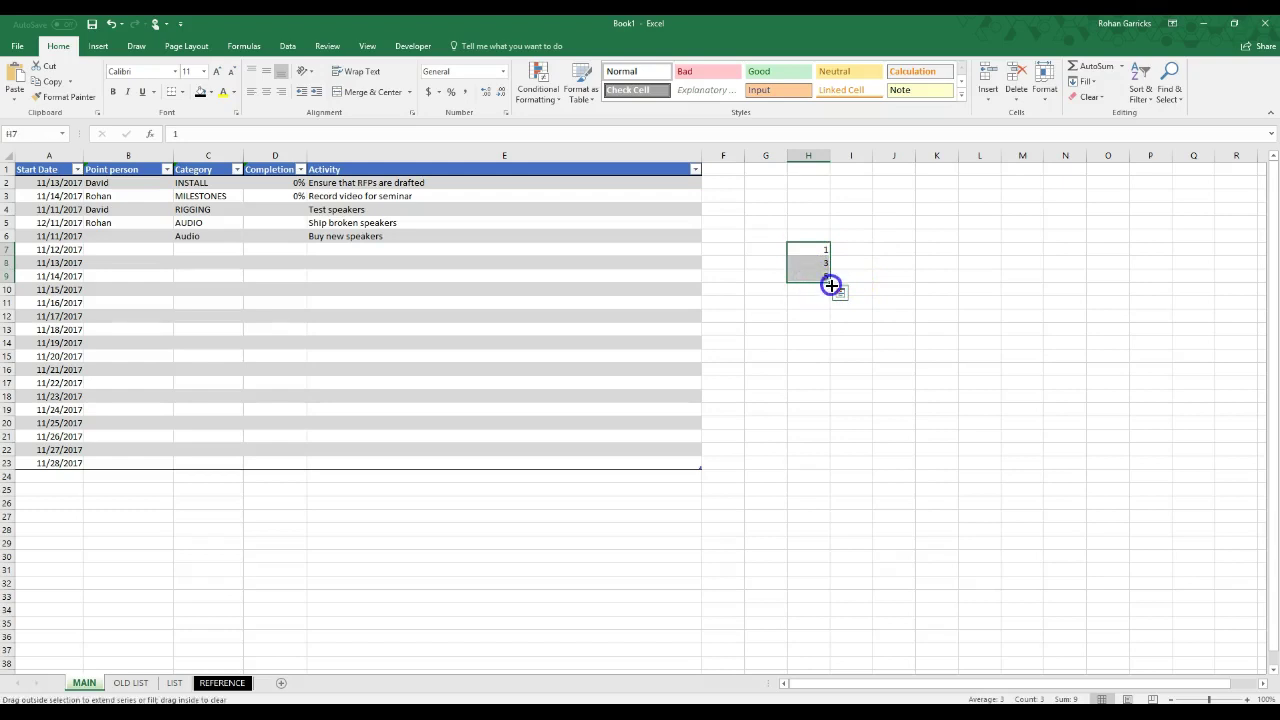
{"action": "left_click_drag", "start_coordinate": [839, 351], "coordinate": [834, 503]}
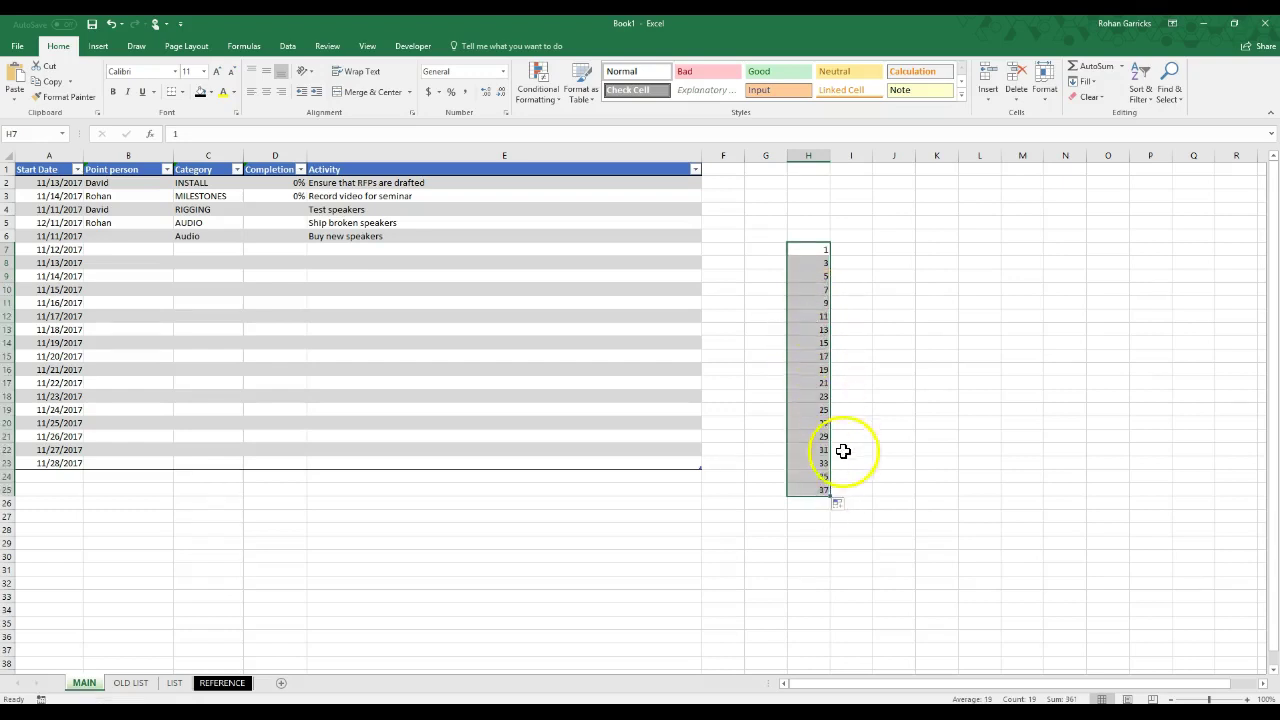
{"action": "left_click", "coordinate": [838, 503]}
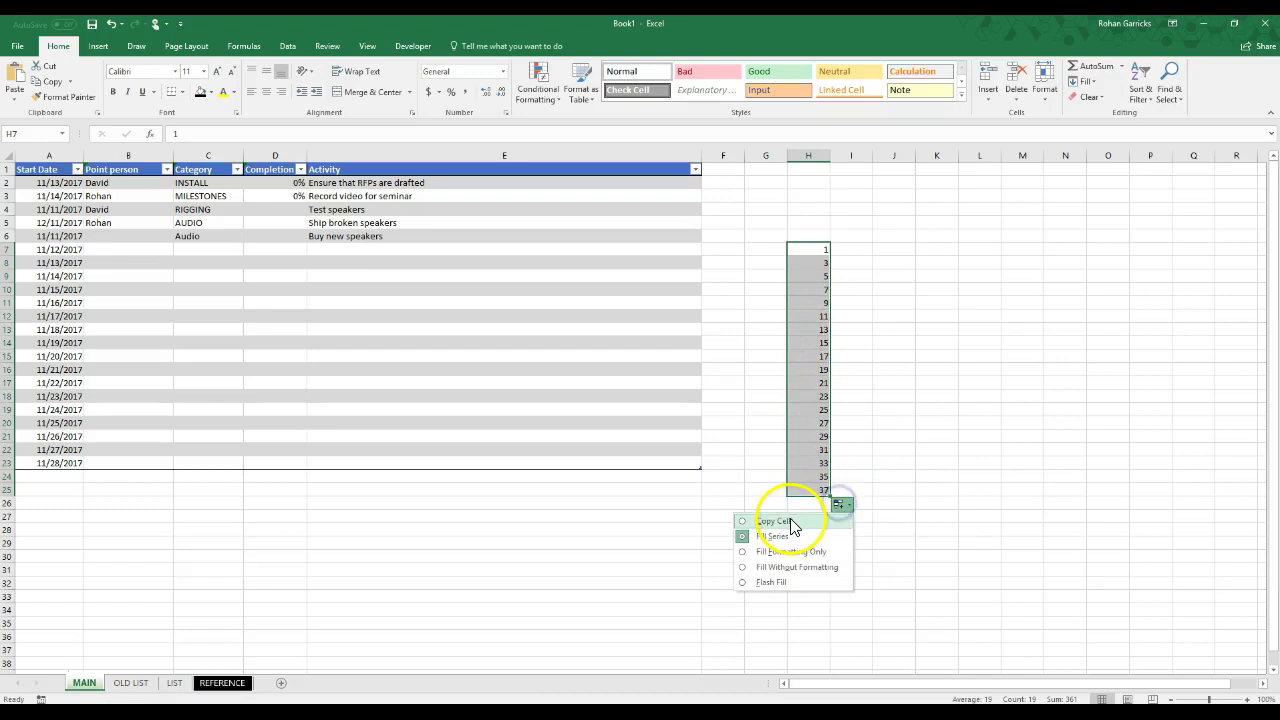
{"action": "left_click", "coordinate": [788, 522]}
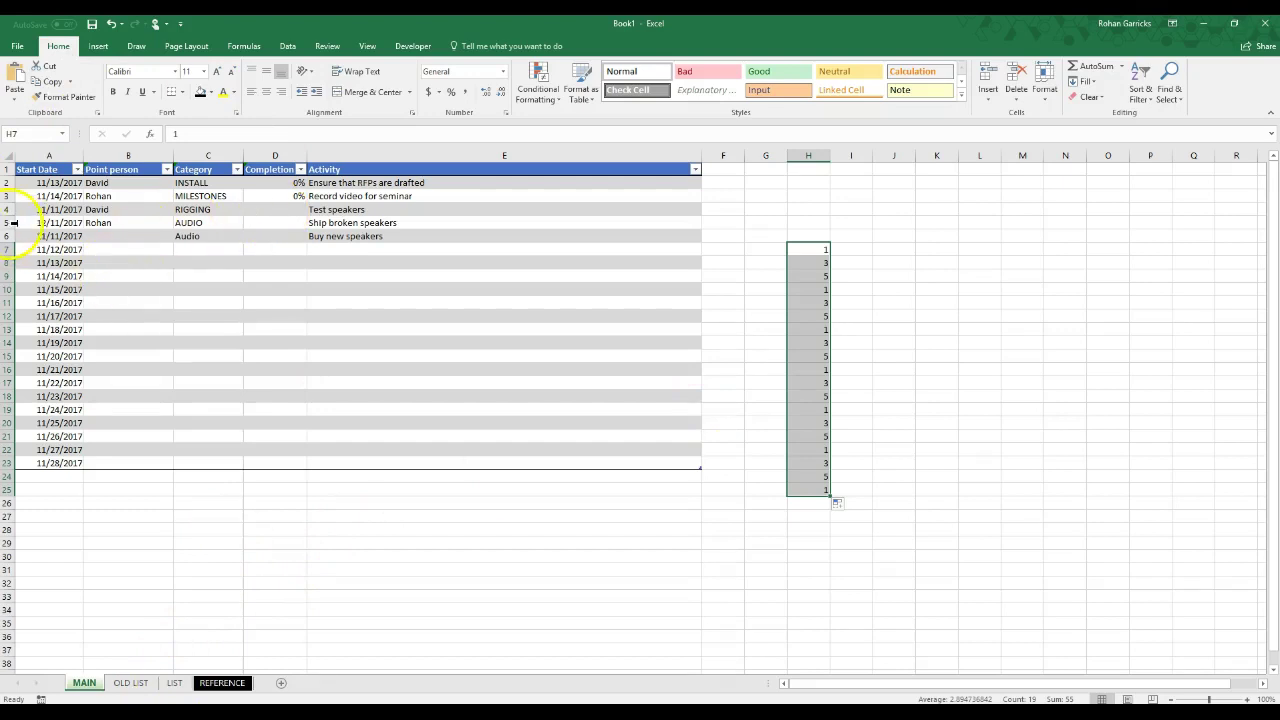
Step: Go to the LIST sheet and set item 7's status A9 to YES
{"action": "left_click", "coordinate": [222, 683]}
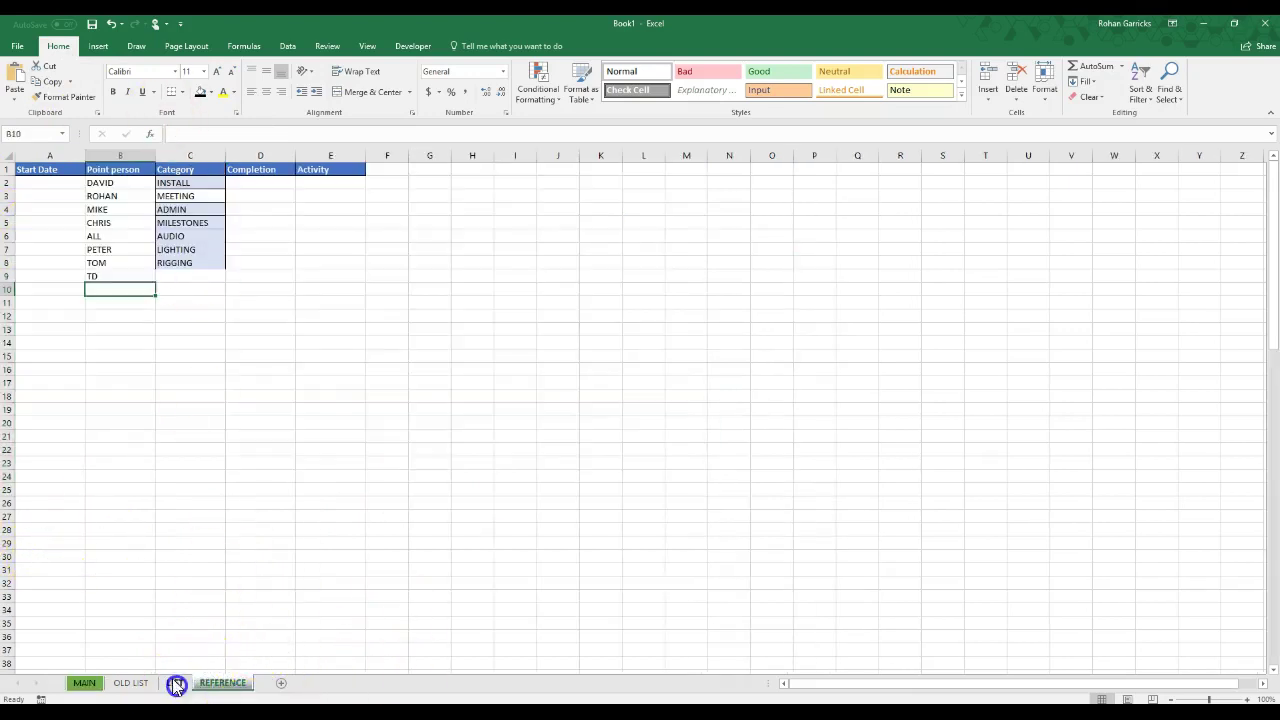
{"action": "left_click", "coordinate": [176, 684]}
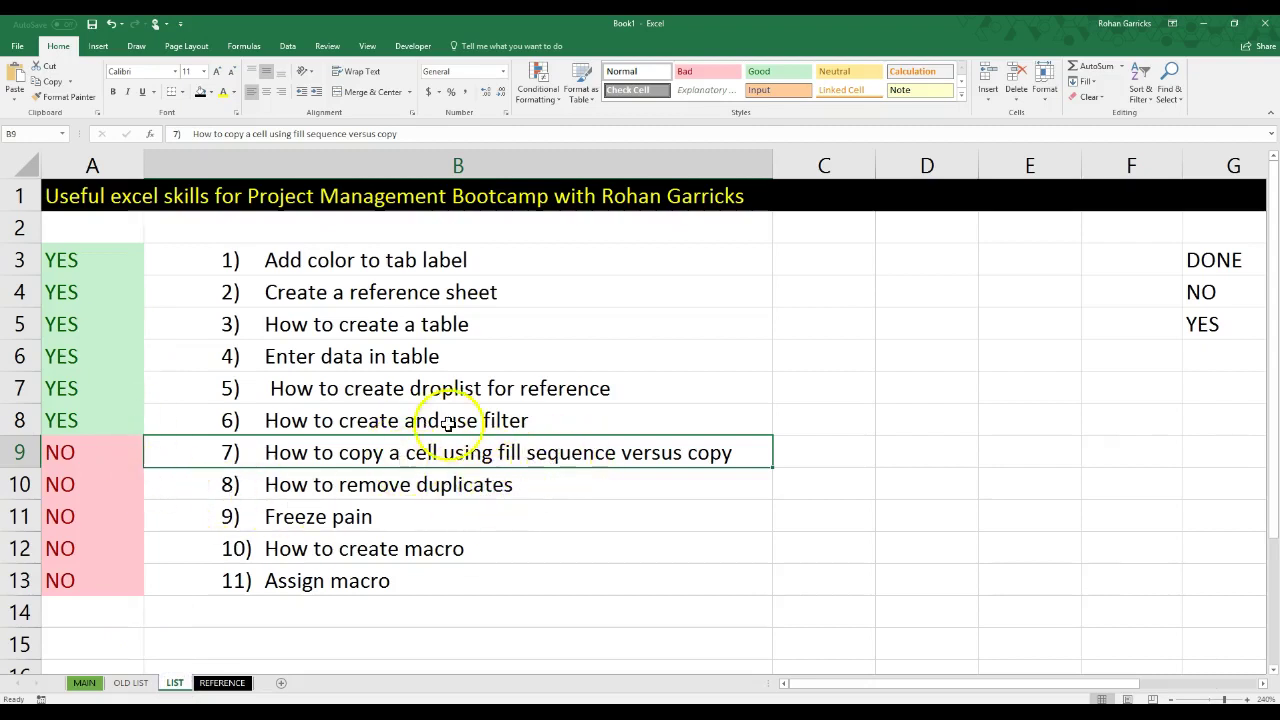
{"action": "left_click", "coordinate": [128, 454]}
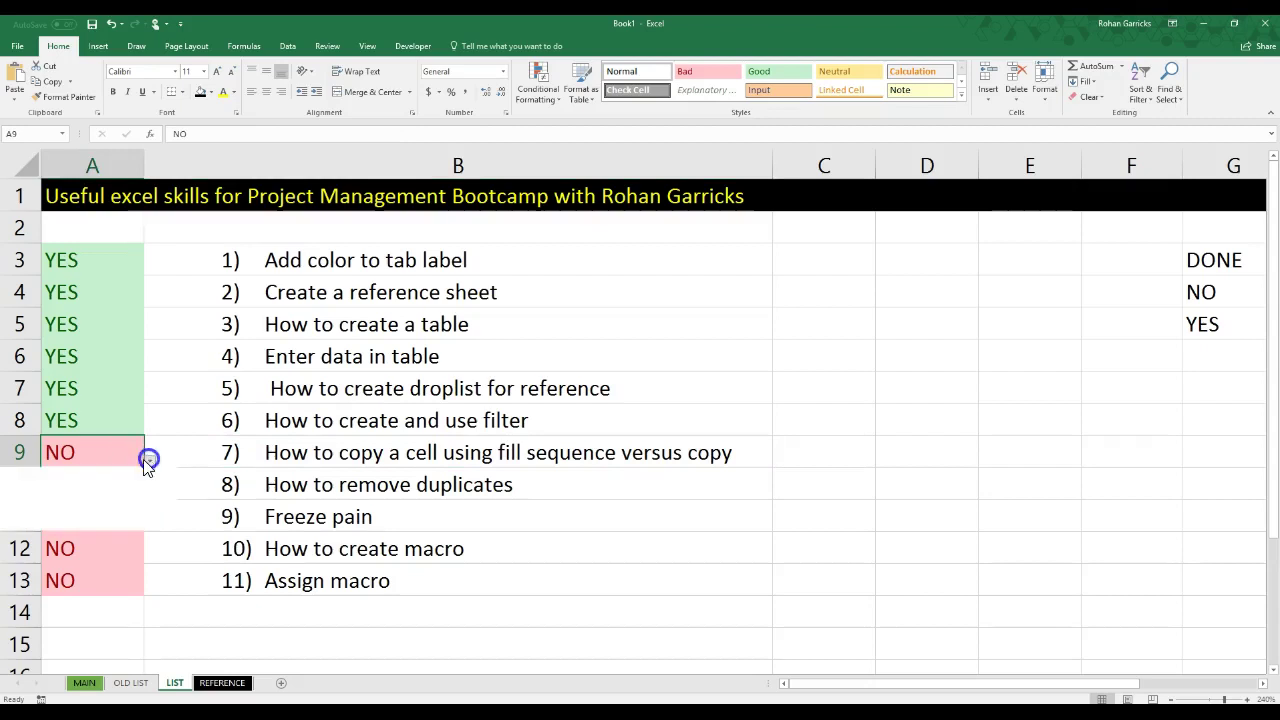
{"action": "left_click", "coordinate": [105, 521]}
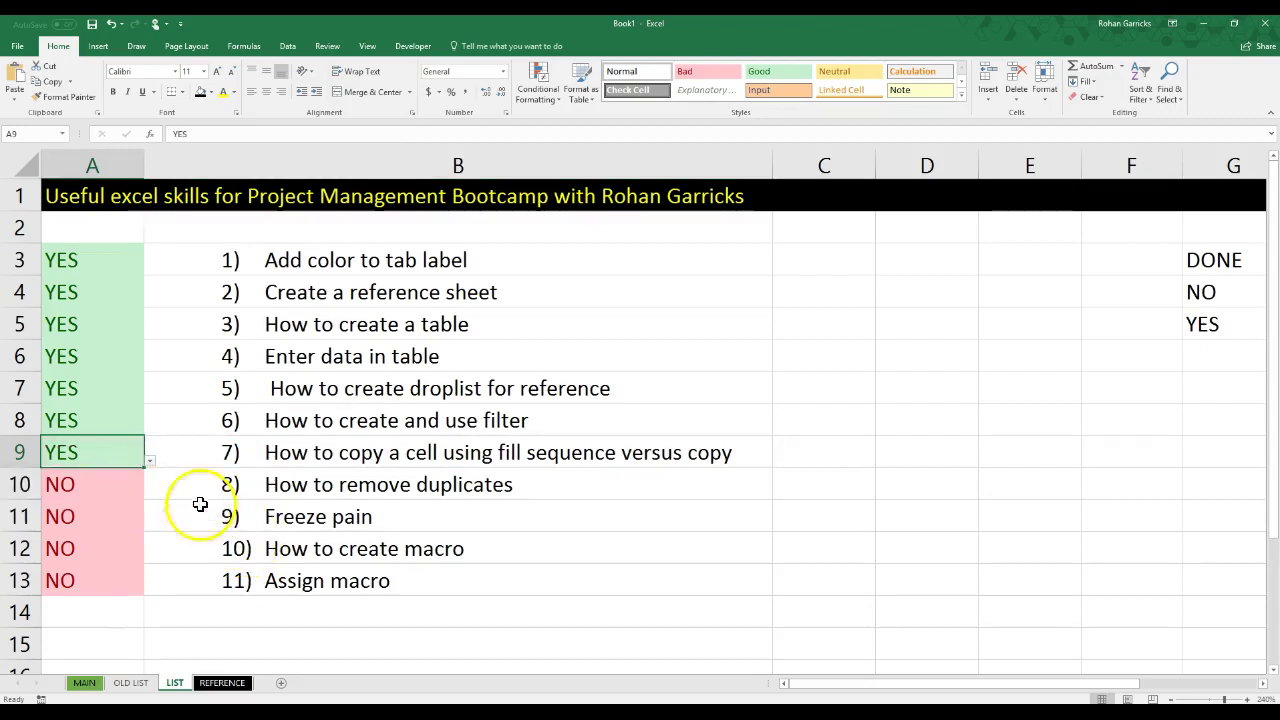
Step: Set item 8's status A10 to YES, then select A11
{"action": "left_click", "coordinate": [123, 490]}
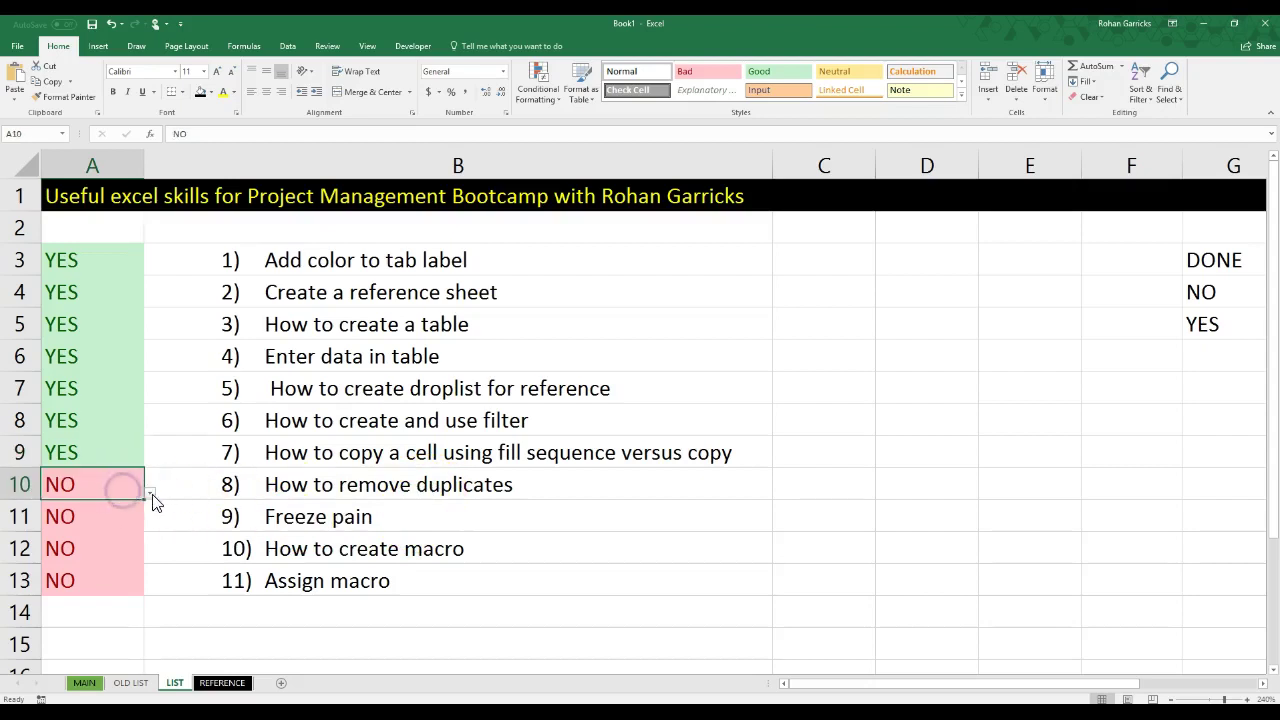
{"action": "left_click", "coordinate": [151, 494]}
{"action": "left_click", "coordinate": [107, 549]}
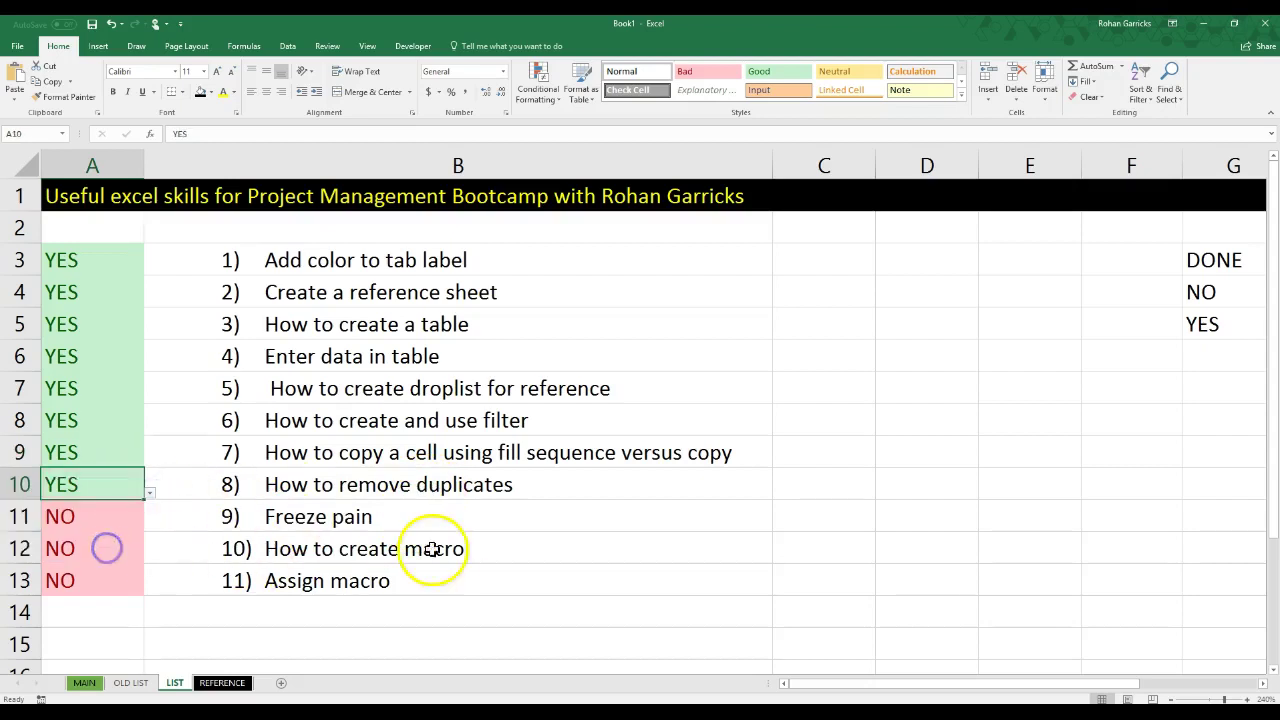
{"action": "scroll", "coordinate": [323, 537], "scroll_direction": "down", "scroll_amount": 1}
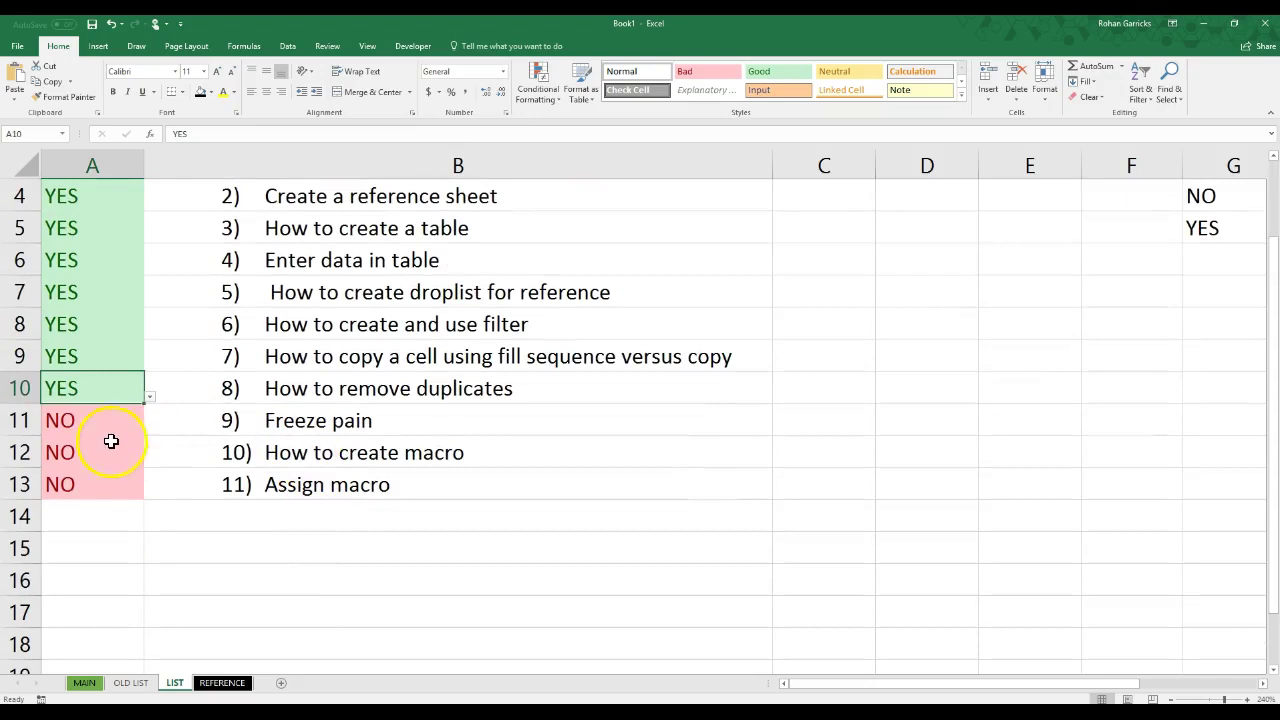
{"action": "left_click", "coordinate": [116, 426]}
{"action": "scroll", "coordinate": [517, 486], "scroll_direction": "up", "scroll_amount": 1}
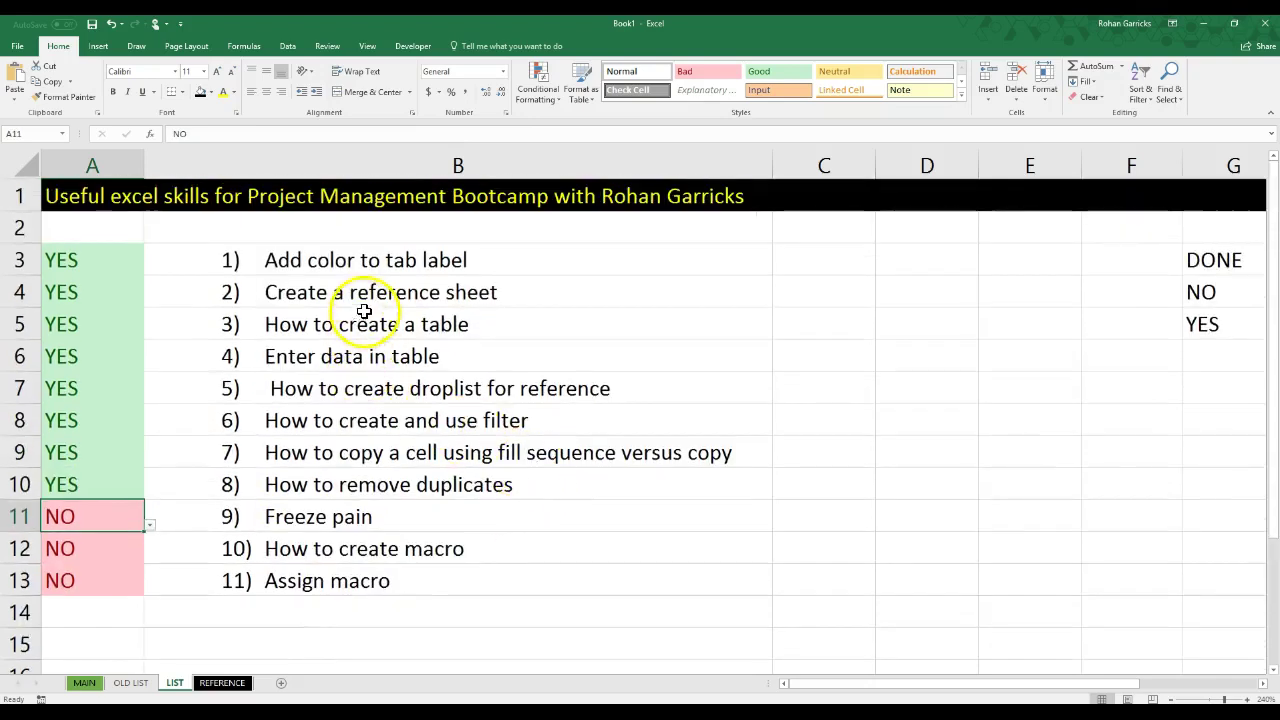
{"action": "scroll", "coordinate": [450, 267], "scroll_direction": "down", "scroll_amount": 6}
{"action": "scroll", "coordinate": [448, 268], "scroll_direction": "down", "scroll_amount": 5}
{"action": "scroll", "coordinate": [440, 275], "scroll_direction": "up", "scroll_amount": 11}
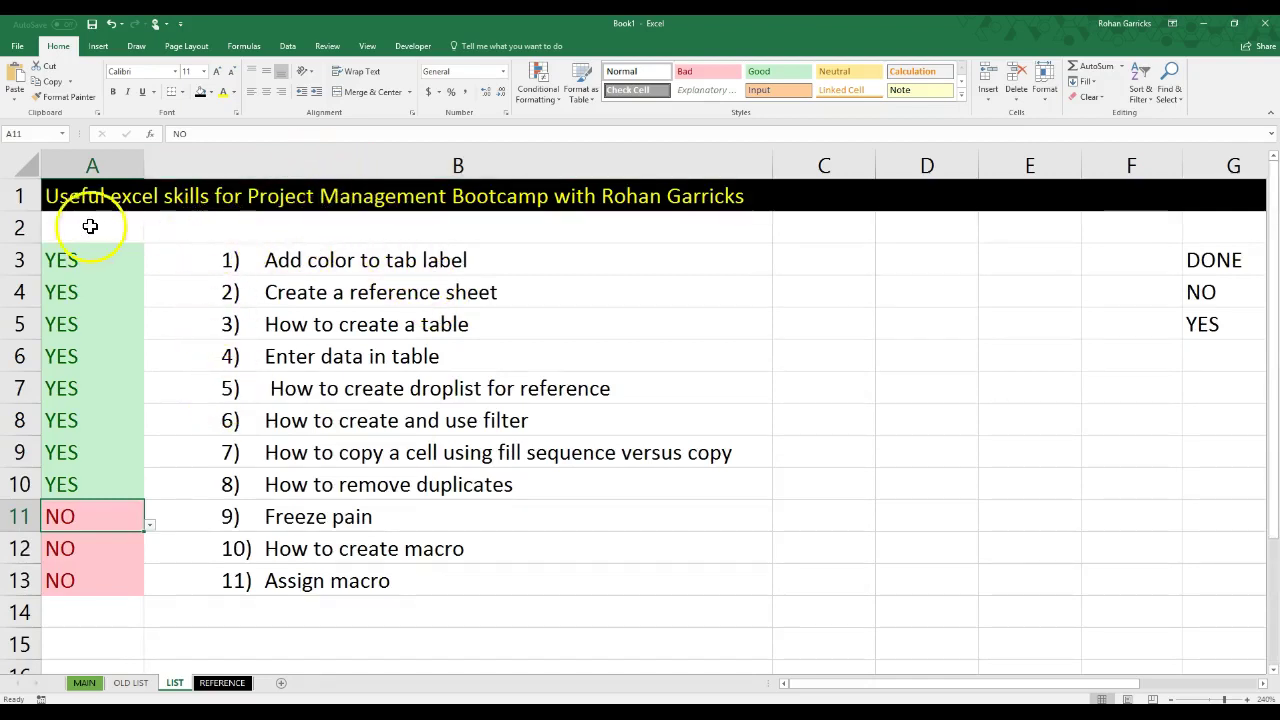
Step: Apply View > Freeze Panes > Freeze Top Row on the LIST sheet, then scroll to confirm row 1 stays fixed
{"action": "left_click", "coordinate": [23, 227]}
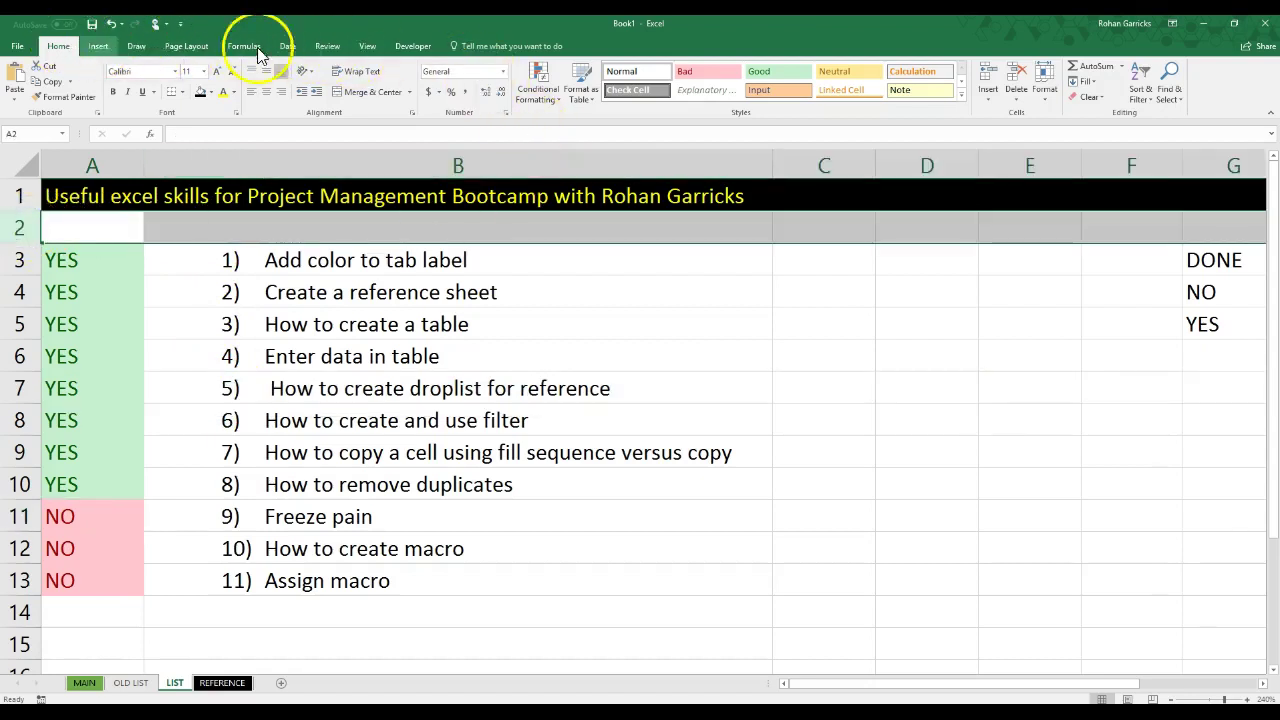
{"action": "left_click", "coordinate": [367, 46]}
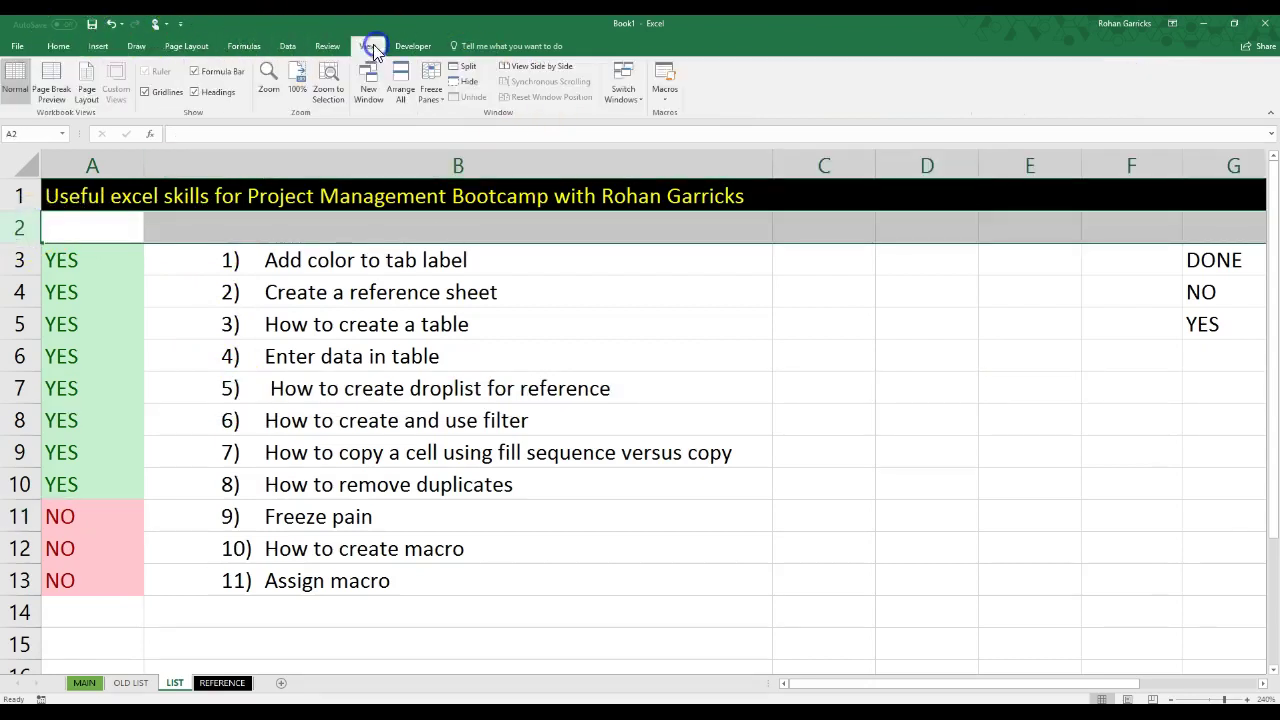
{"action": "left_click", "coordinate": [431, 82]}
{"action": "left_click", "coordinate": [485, 122]}
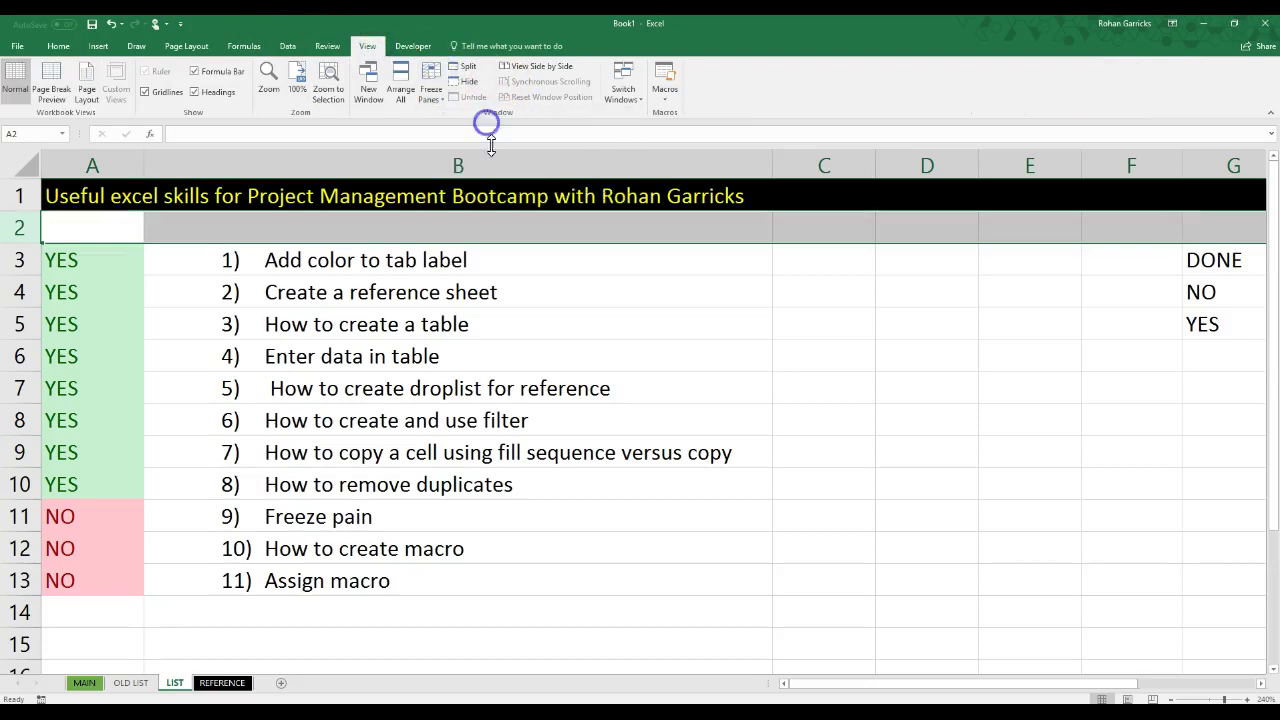
{"action": "left_click", "coordinate": [518, 420]}
{"action": "scroll", "coordinate": [528, 329], "scroll_direction": "down", "scroll_amount": 5}
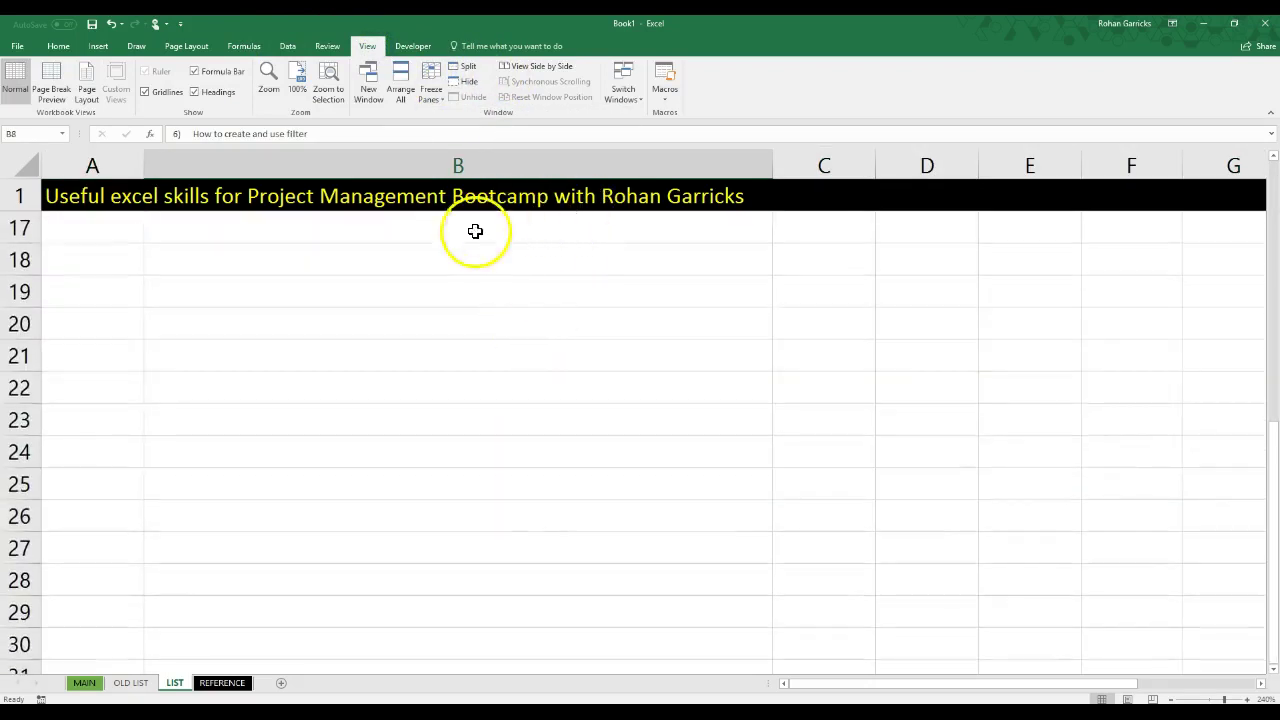
{"action": "scroll", "coordinate": [465, 280], "scroll_direction": "up", "scroll_amount": 5}
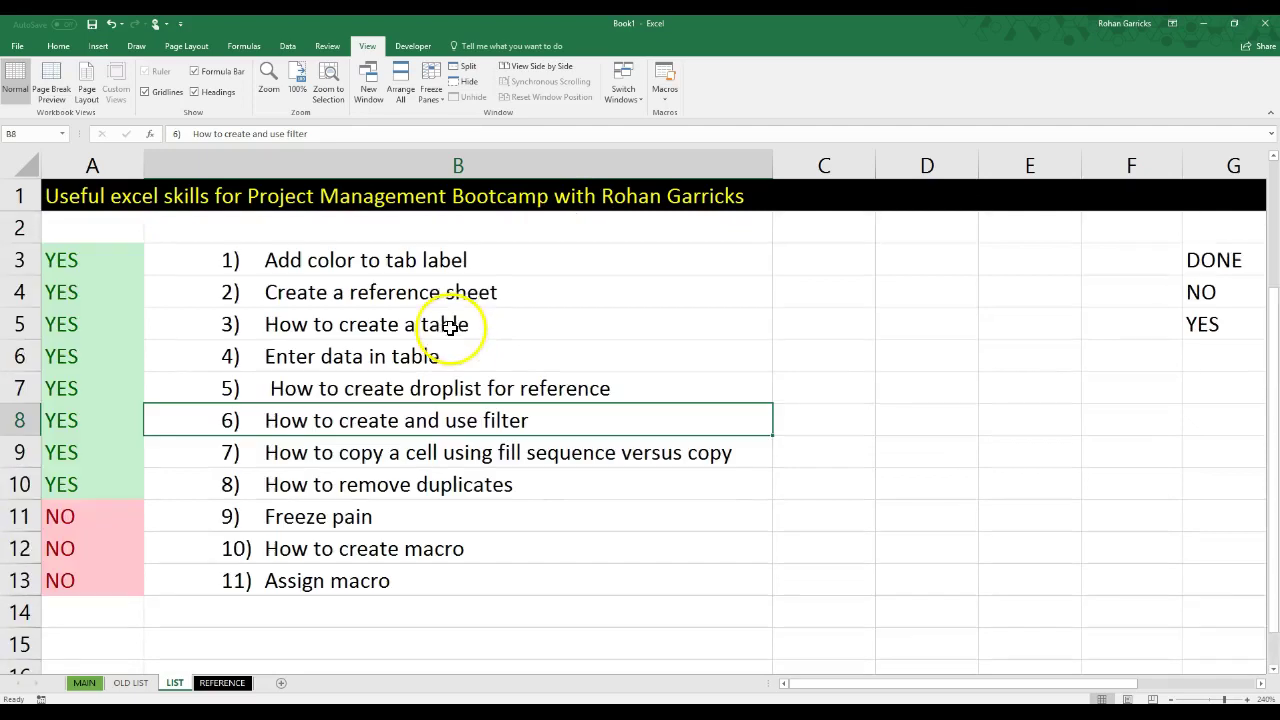
Step: Set statuses A11, A12 and A13 to YES, then select B15 for the contact address
{"action": "left_click", "coordinate": [125, 515]}
{"action": "left_click", "coordinate": [149, 524]}
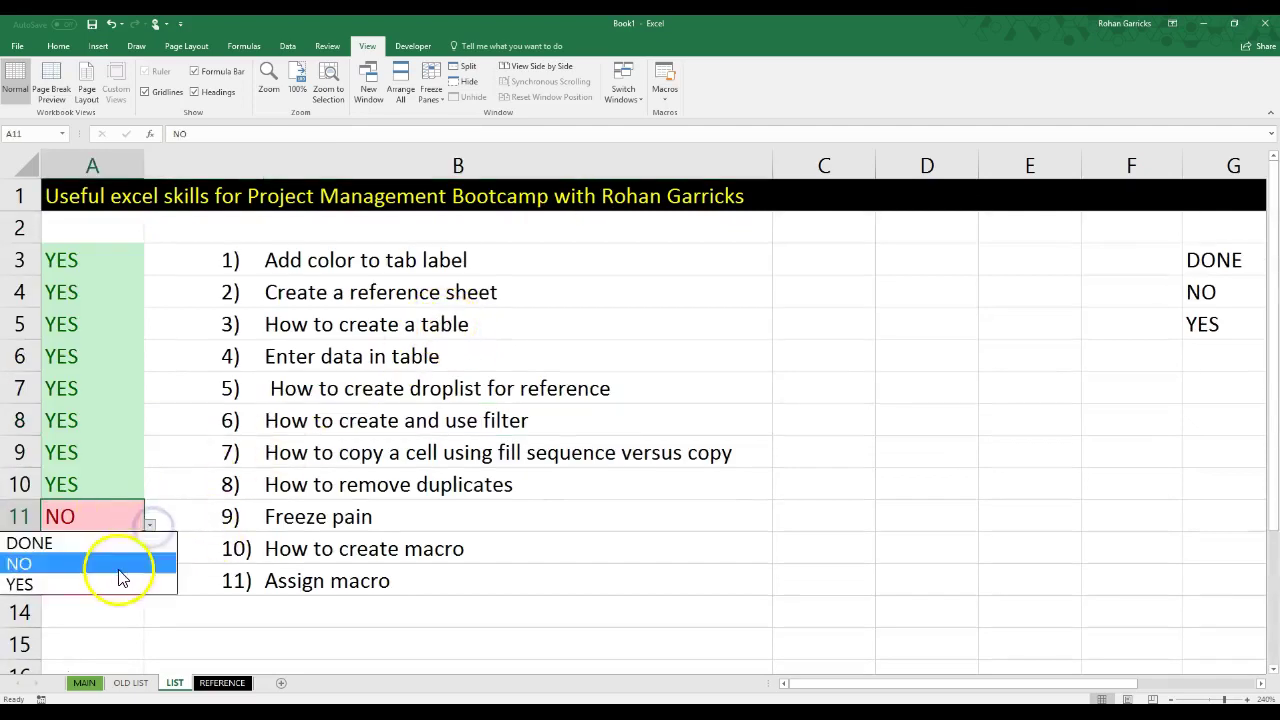
{"action": "left_click", "coordinate": [115, 585]}
{"action": "left_click", "coordinate": [129, 548]}
{"action": "left_click", "coordinate": [149, 556]}
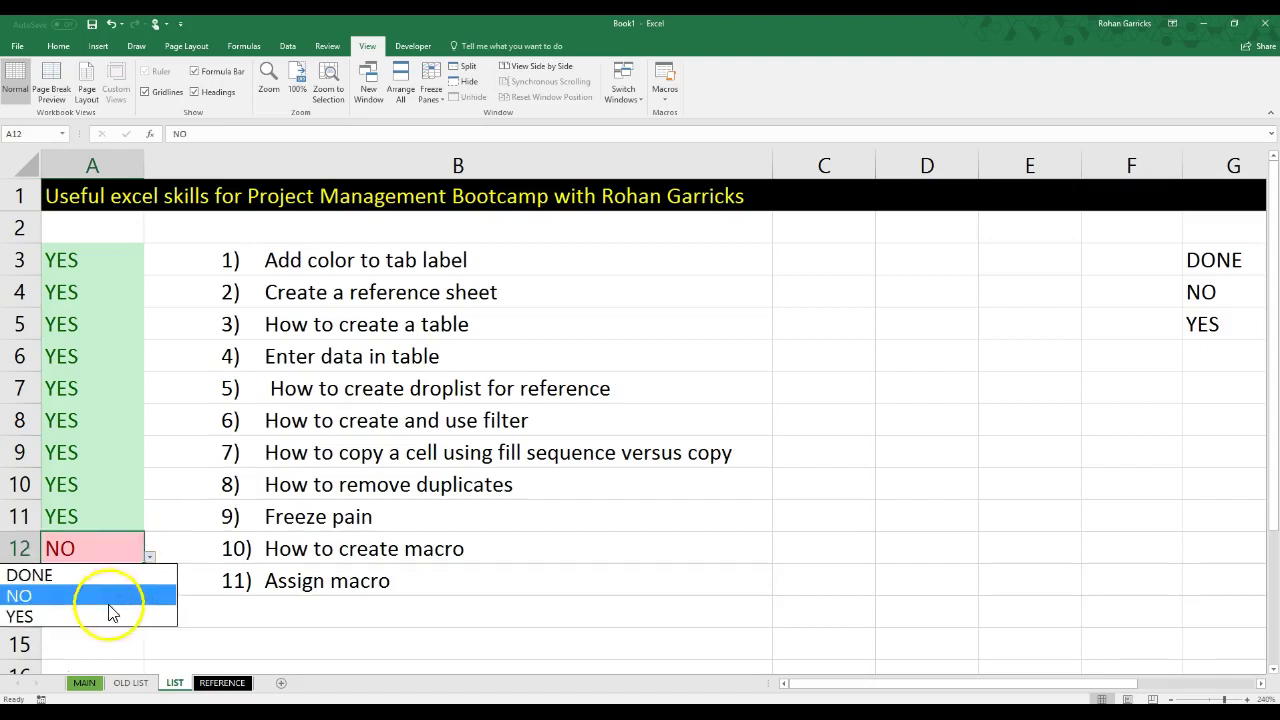
{"action": "left_click", "coordinate": [106, 617]}
{"action": "left_click", "coordinate": [123, 590]}
{"action": "left_click", "coordinate": [151, 587]}
{"action": "left_click", "coordinate": [57, 650]}
{"action": "left_click", "coordinate": [357, 646]}
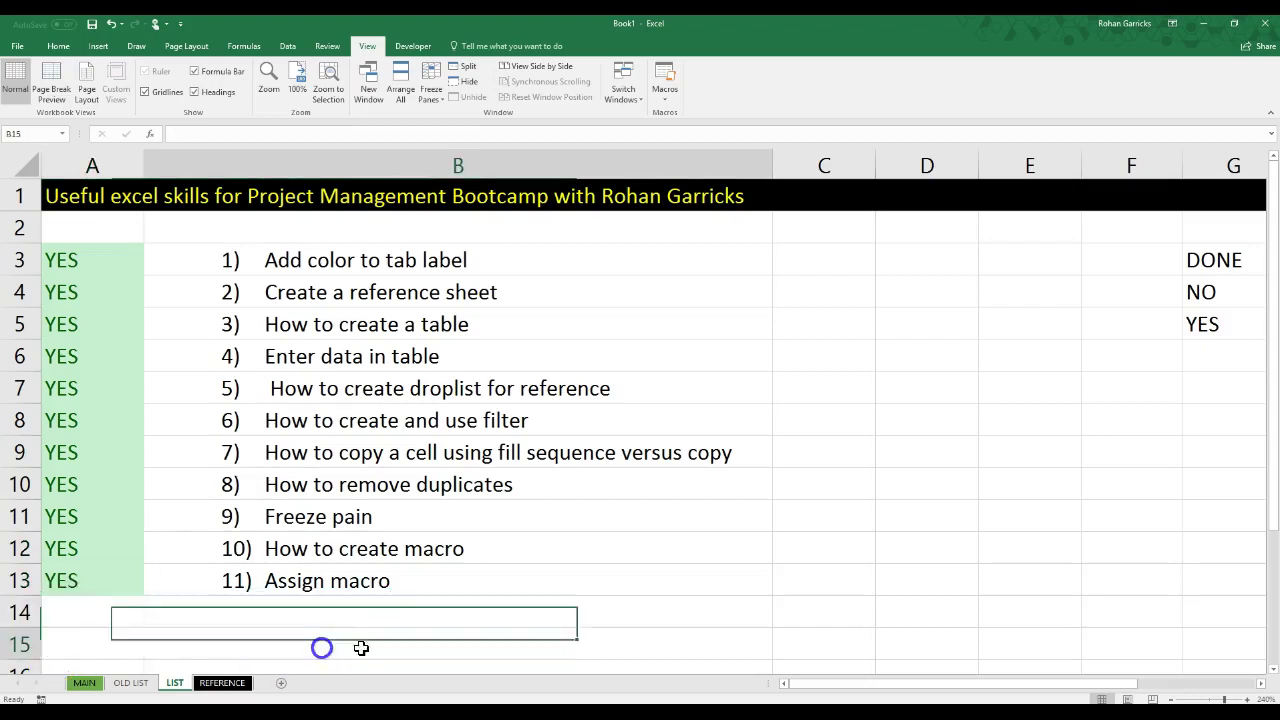
{"action": "scroll", "coordinate": [371, 614], "scroll_direction": "down", "scroll_amount": 5}
{"action": "scroll", "coordinate": [373, 590], "scroll_direction": "up", "scroll_amount": 5}
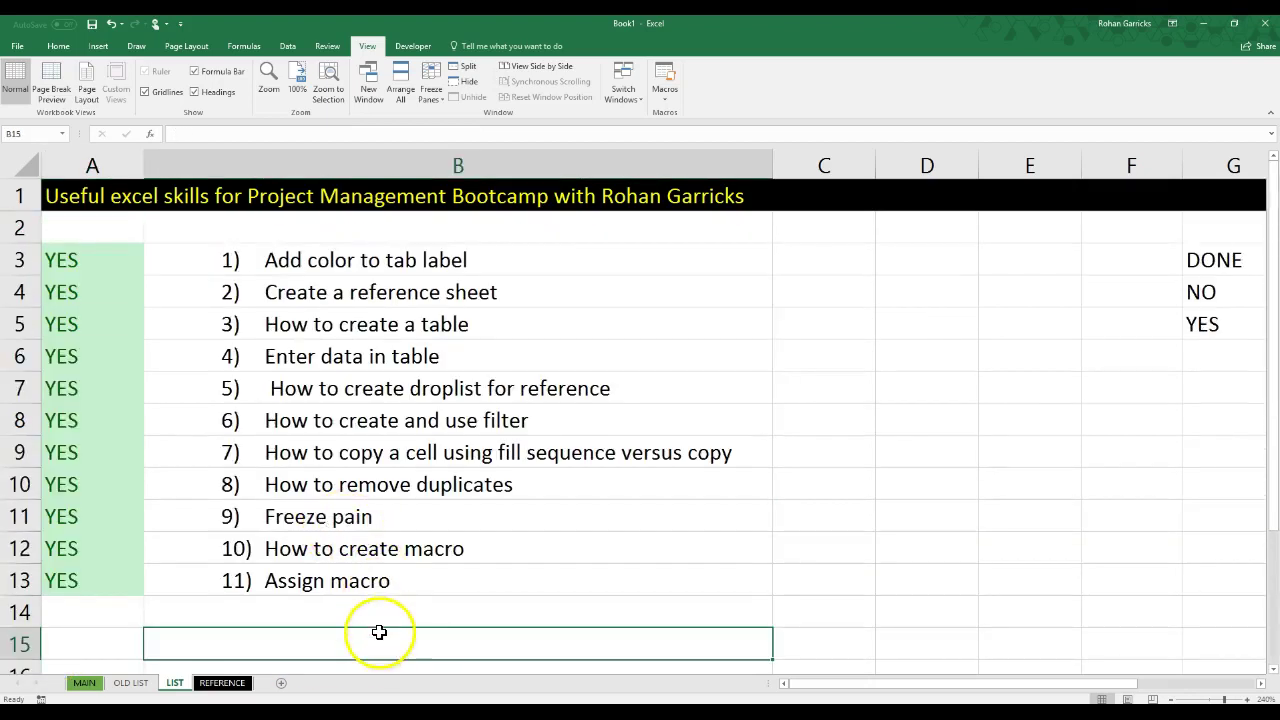
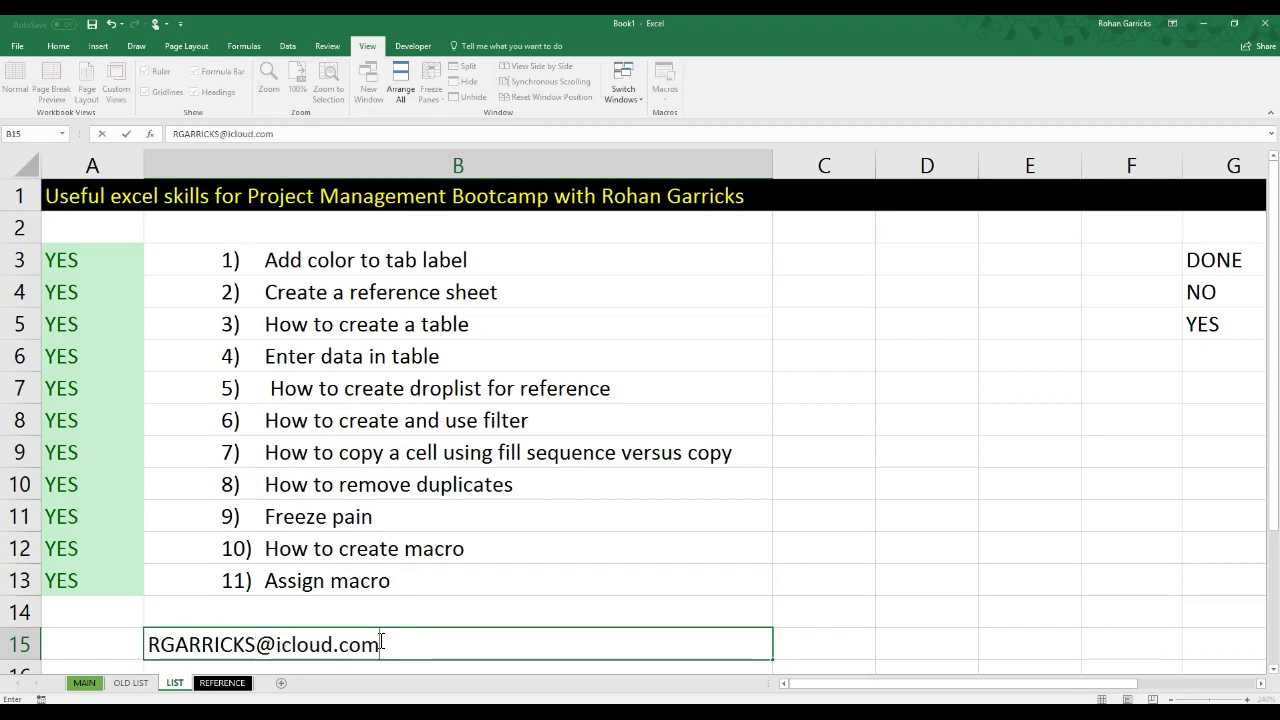
Step: Enter the author's contact e-mail address in cell B15 so it becomes a hyperlink
{"action": "scroll", "coordinate": [440, 630], "scroll_direction": "down", "scroll_amount": 2}
{"action": "left_click", "coordinate": [379, 511]}
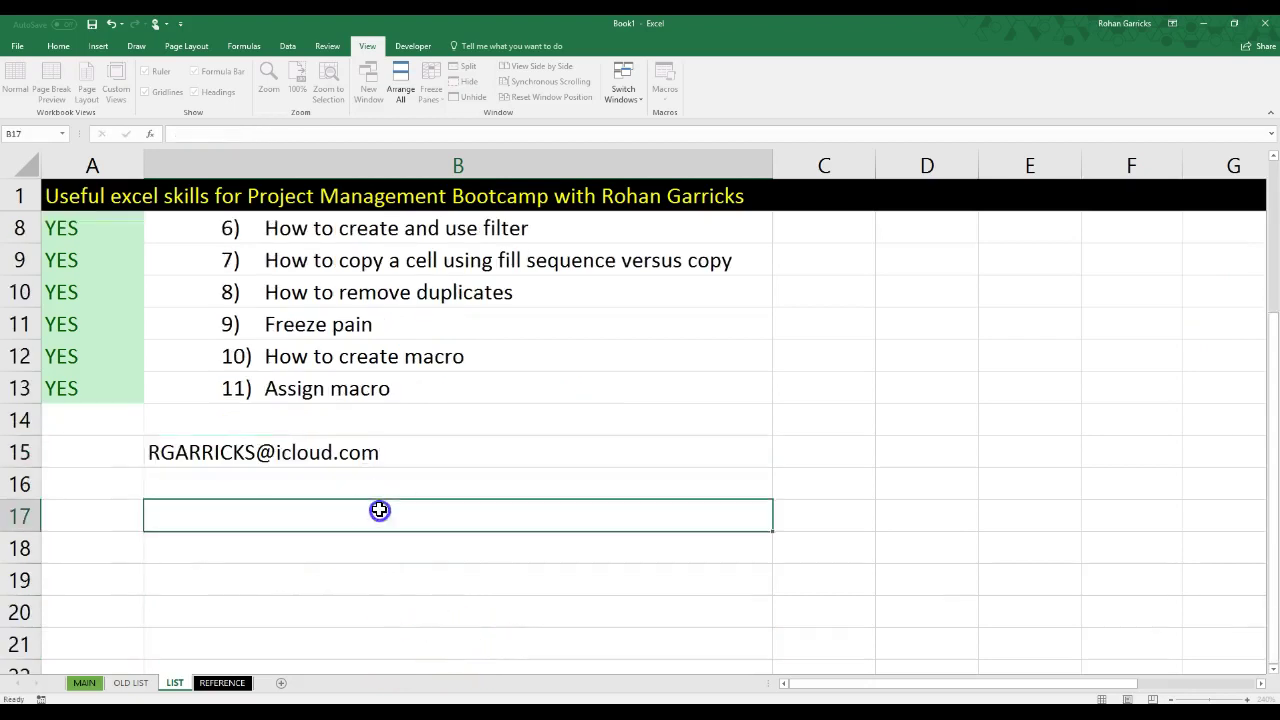